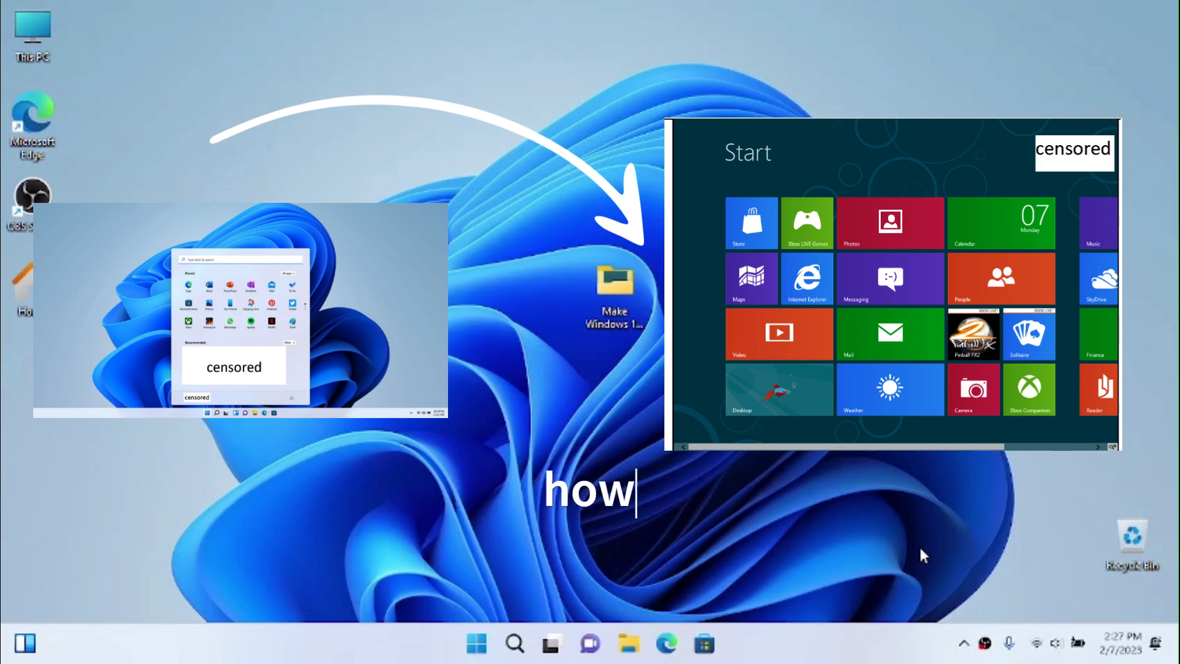
{"action": "left_click_drag", "start_coordinate": [802, 451], "coordinate": [514, 266]}
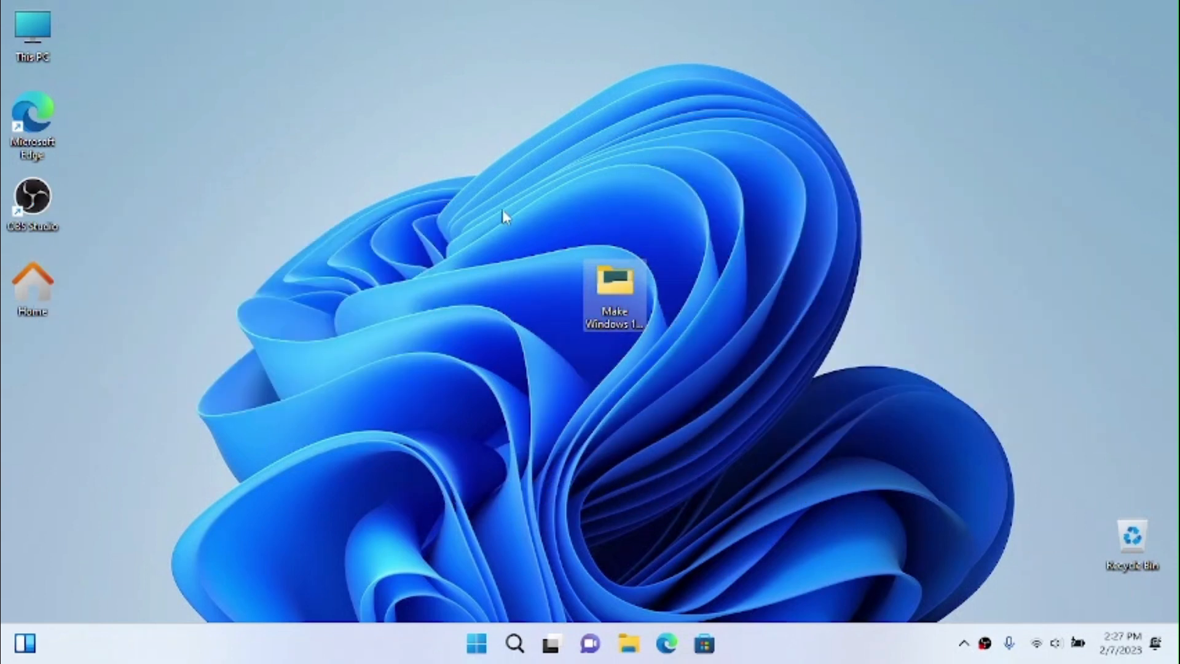
{"action": "left_click_drag", "start_coordinate": [501, 211], "coordinate": [720, 367]}
{"action": "left_click", "coordinate": [721, 368]}
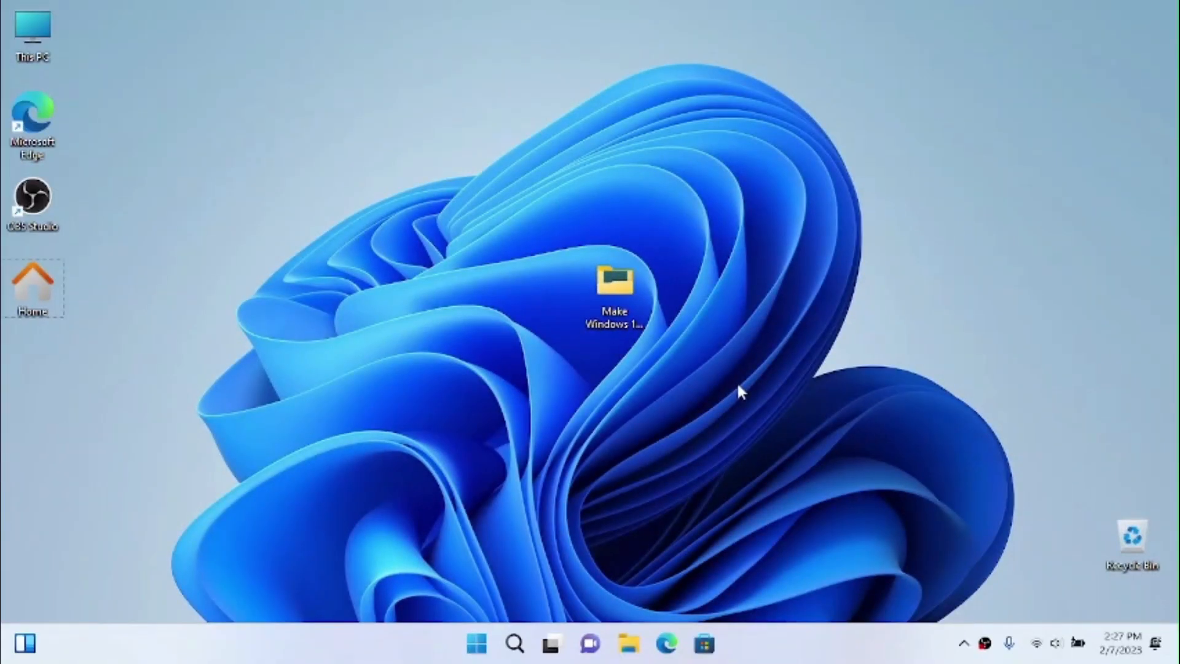
Search Windows for "create a restore point", open the System Protection settings and move the window aside
{"action": "key", "text": "super"}
{"action": "type", "text": "create a restore point"}
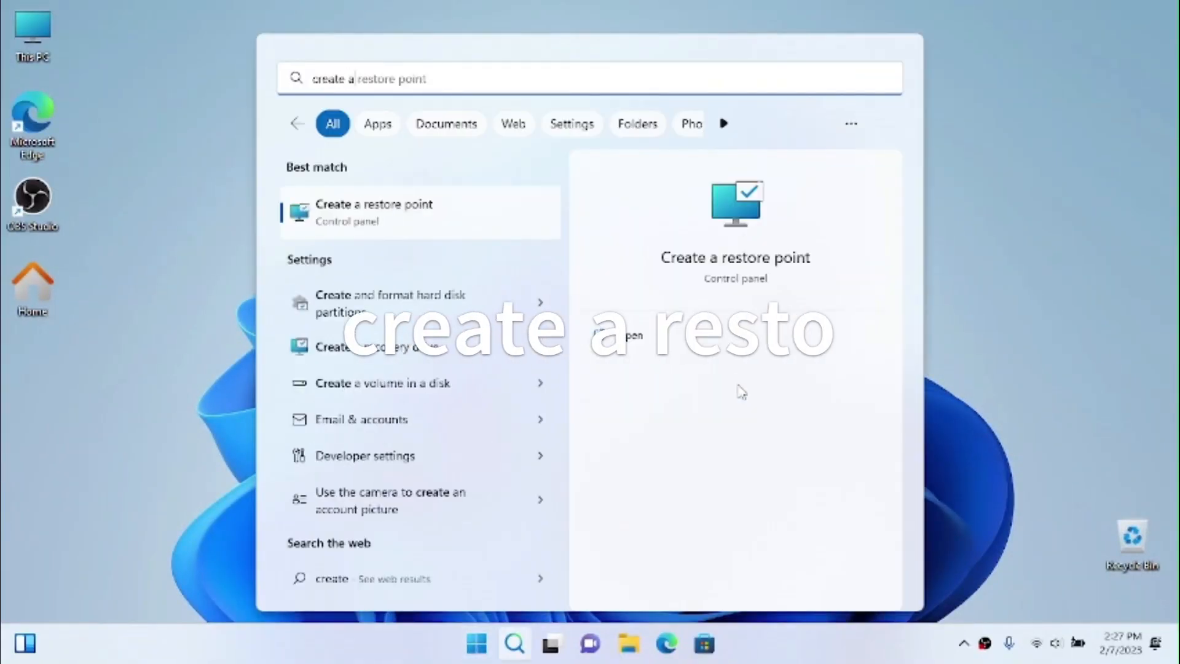
{"action": "key", "text": "Return"}
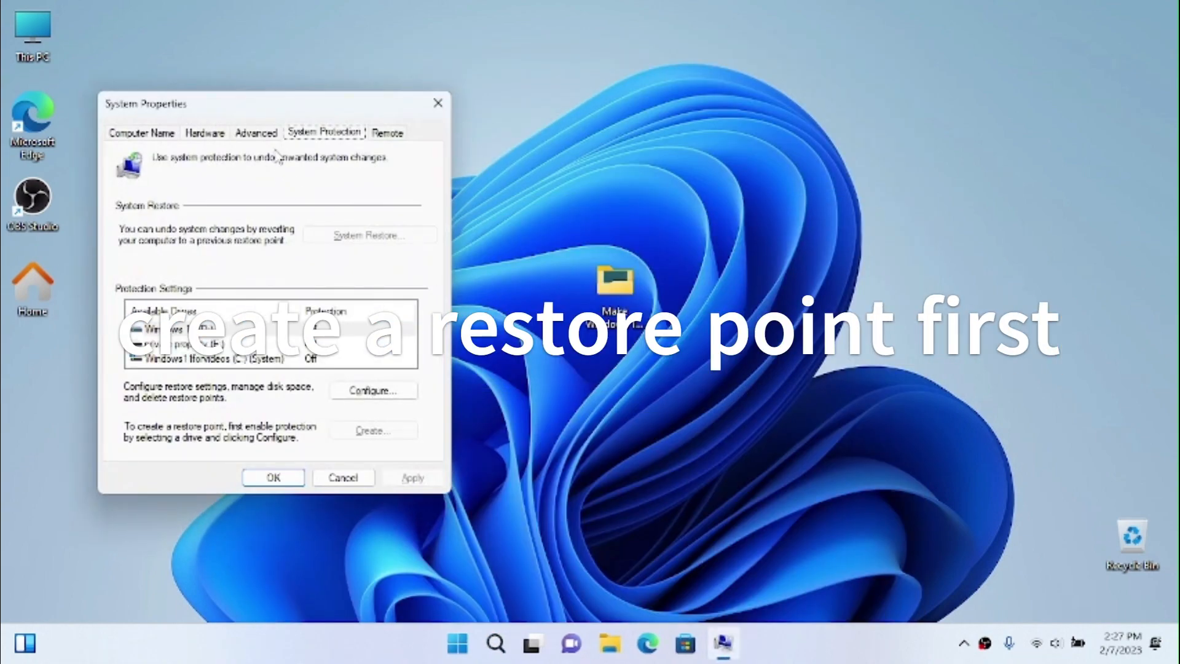
{"action": "left_click_drag", "start_coordinate": [268, 108], "coordinate": [391, 58]}
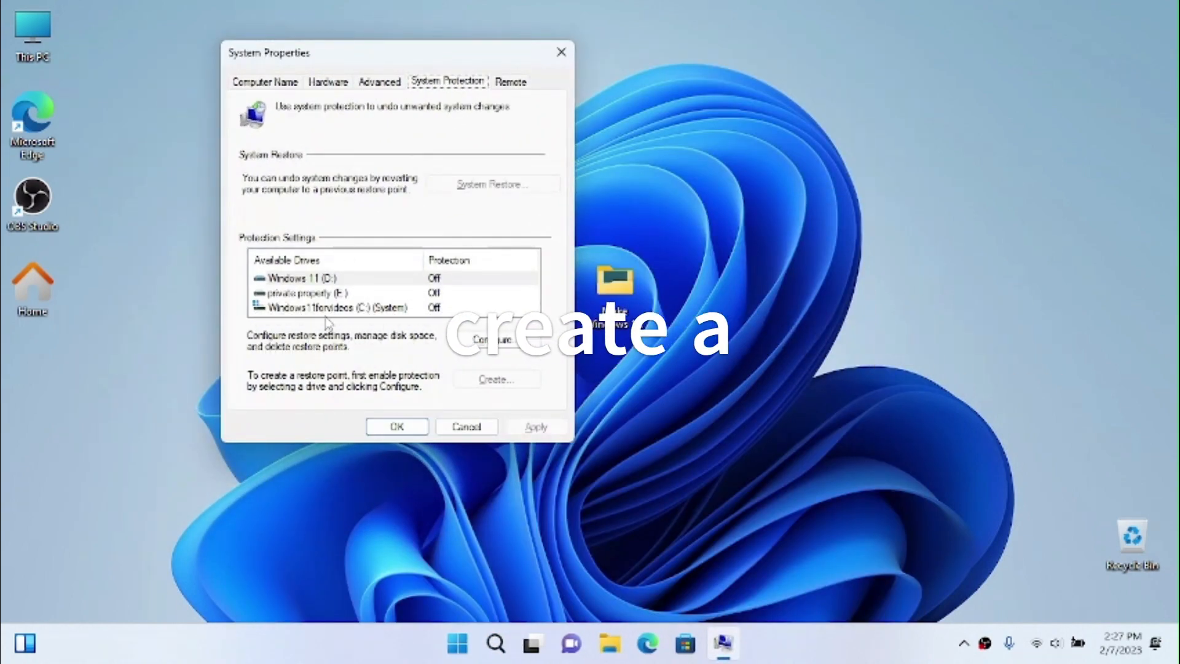
Turn on system protection for the Windows11forvideos (C:) system drive with a maximum disk usage of 8%
{"action": "left_click", "coordinate": [306, 308]}
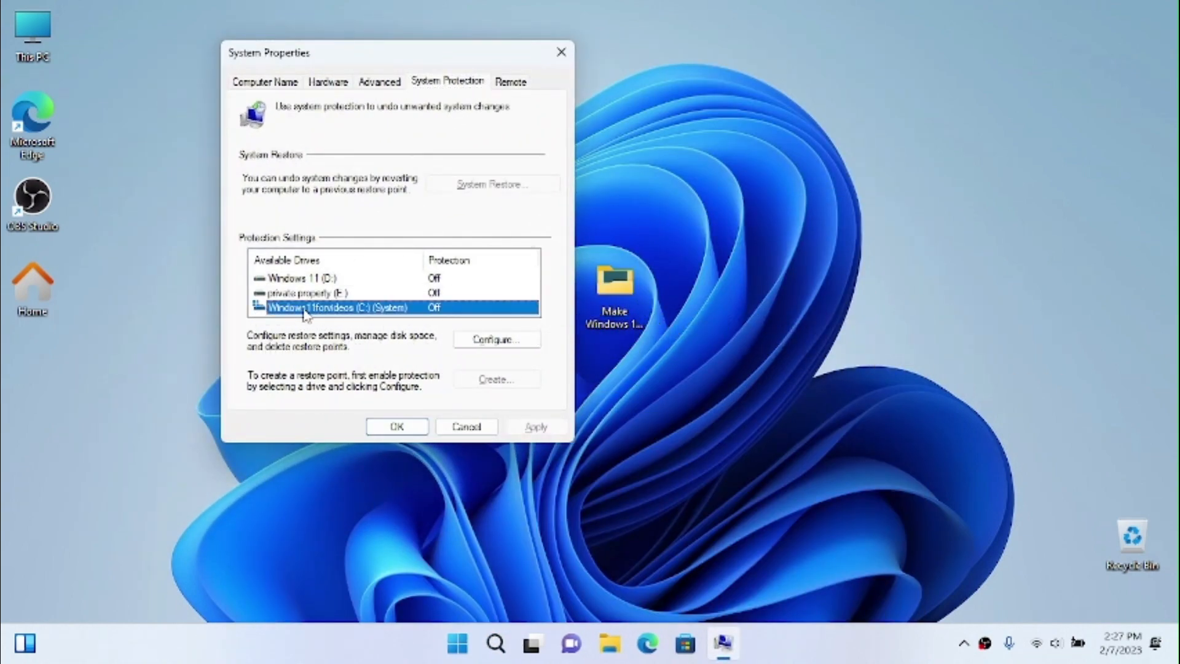
{"action": "left_click", "coordinate": [485, 340]}
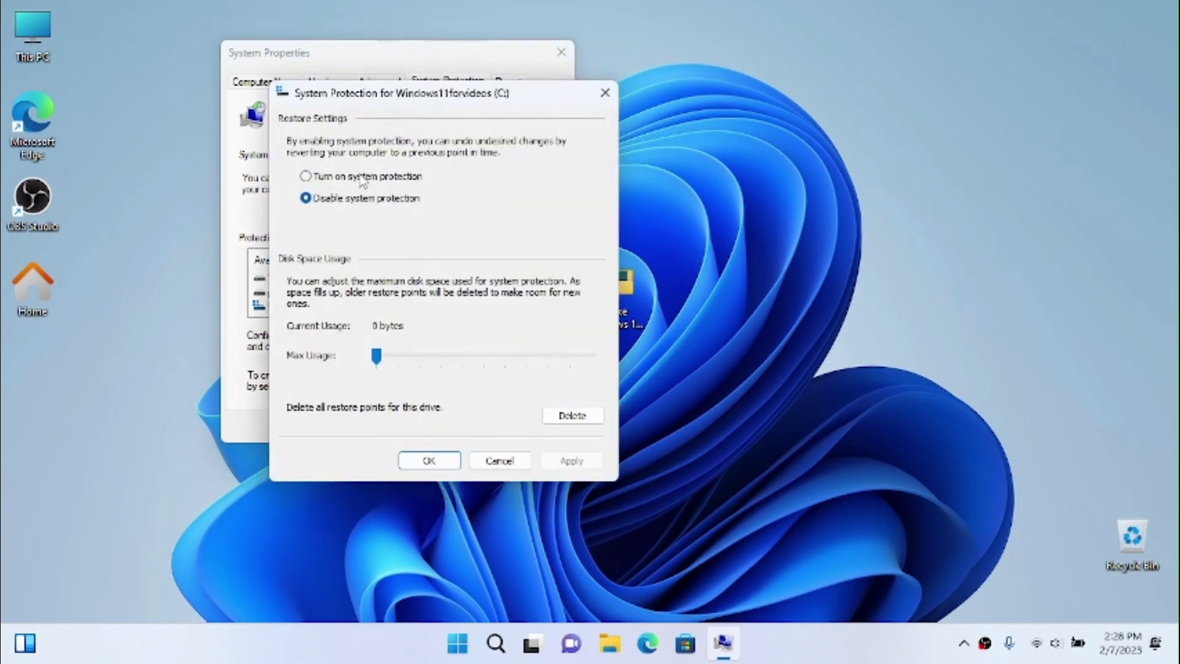
{"action": "left_click", "coordinate": [363, 178]}
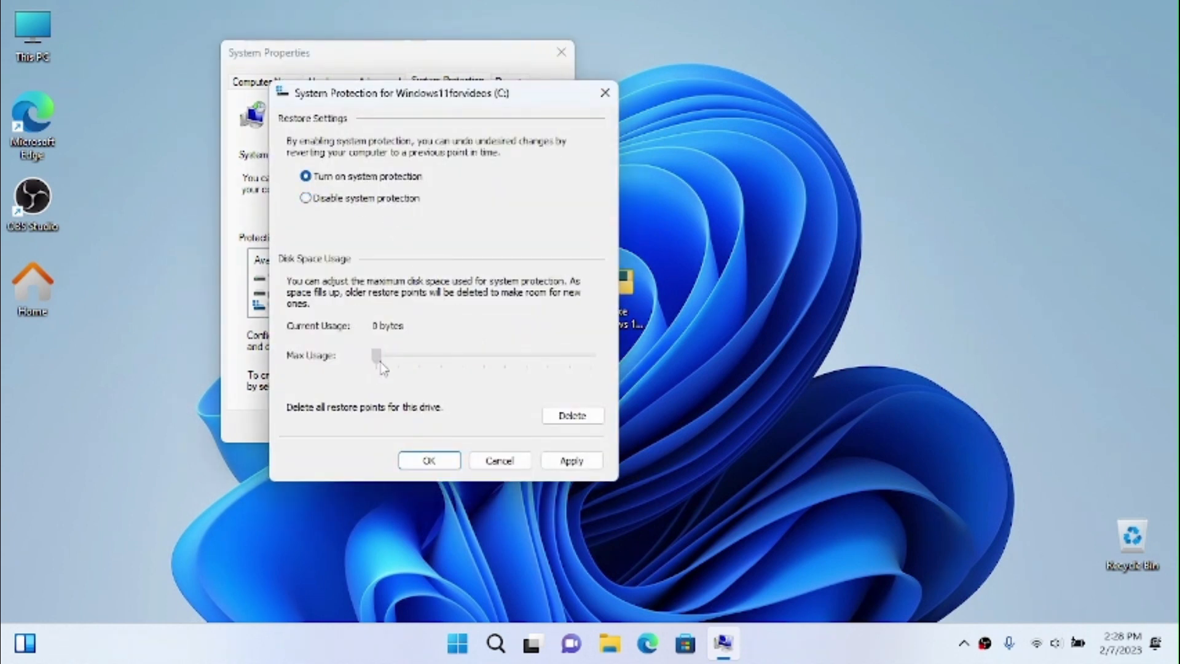
{"action": "mouse_move", "coordinate": [377, 356]}
{"action": "left_mouse_down"}
{"action": "mouse_move", "coordinate": [385, 367]}
{"action": "mouse_move", "coordinate": [394, 356]}
{"action": "left_mouse_up"}
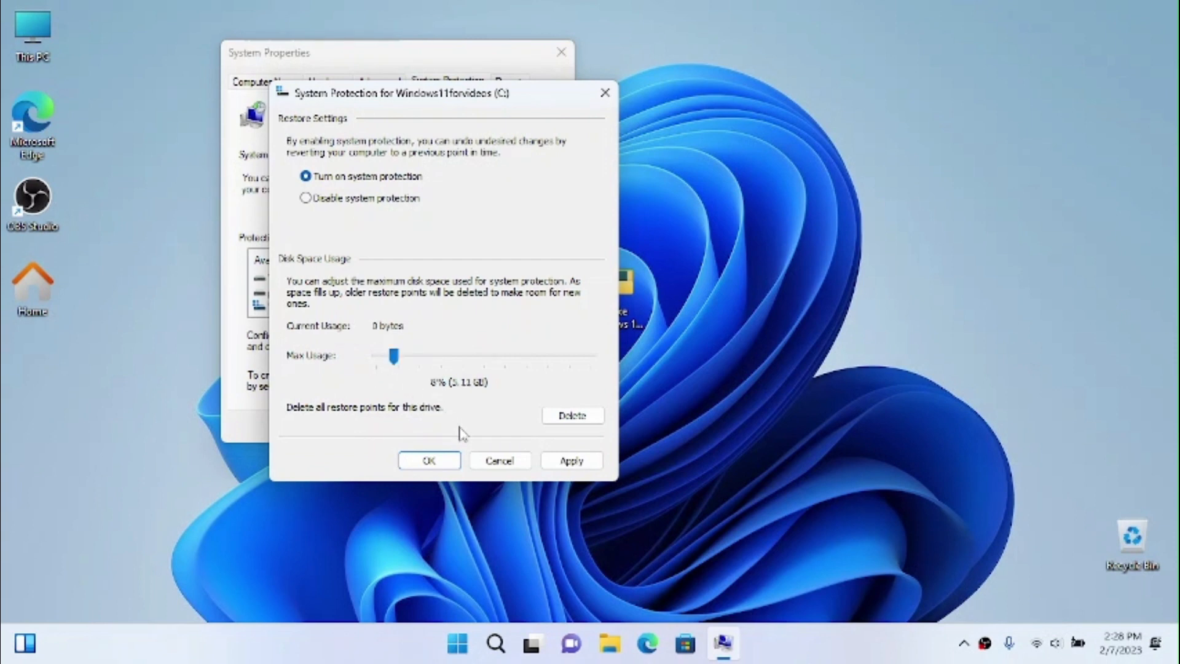
{"action": "left_click", "coordinate": [572, 466]}
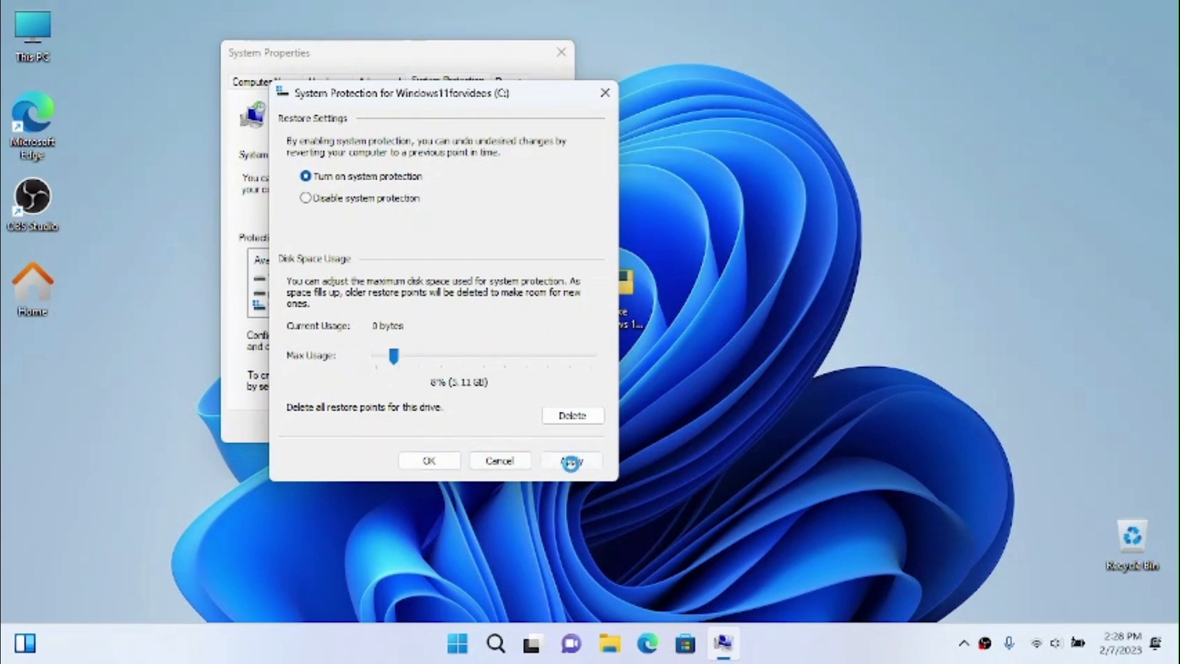
{"action": "left_click", "coordinate": [429, 461]}
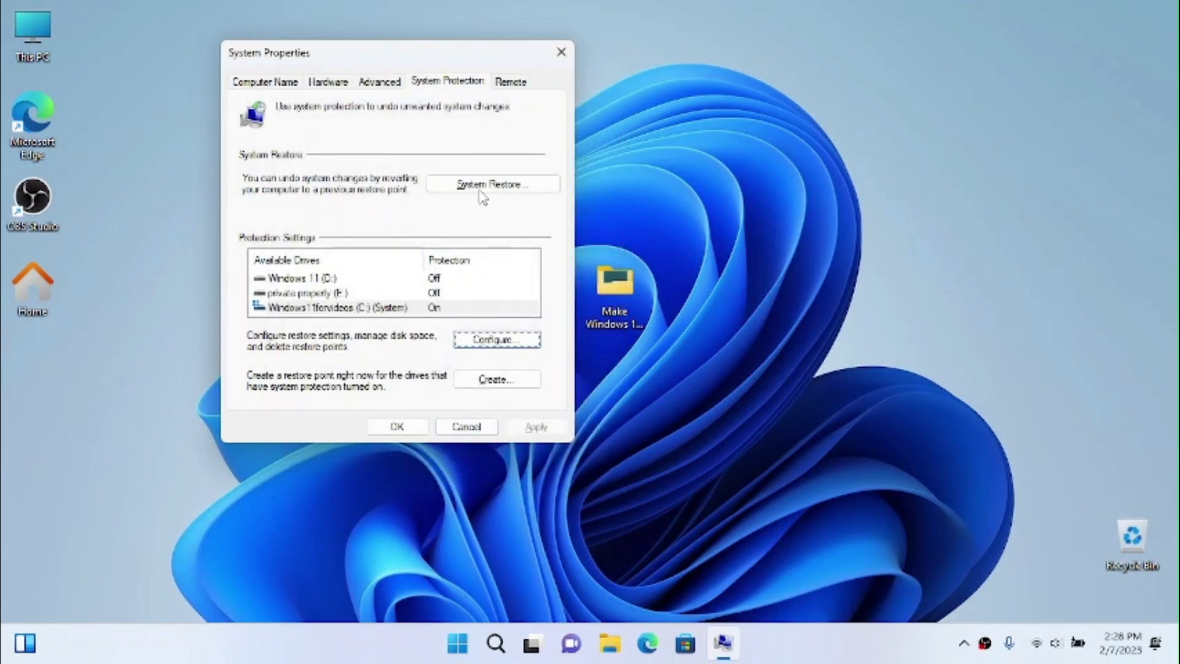
Create a restore point described as "Take me bac to Windows 11" and close System Properties
{"action": "left_click", "coordinate": [511, 380]}
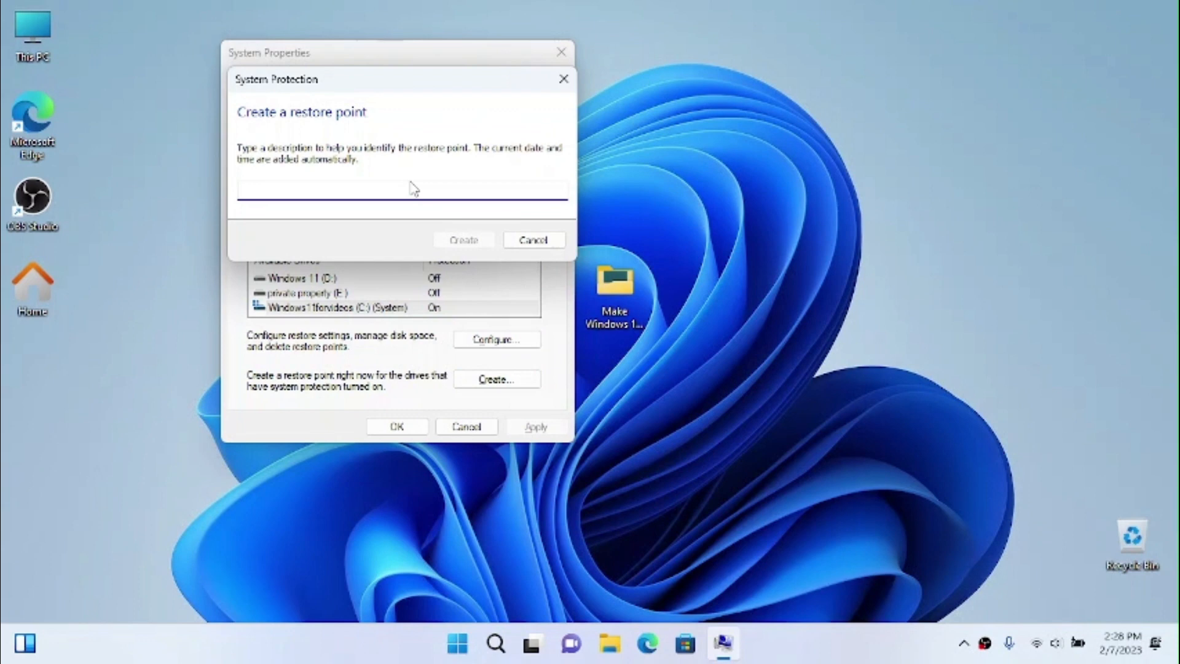
{"action": "type", "text": "Take me bac to Windows 11"}
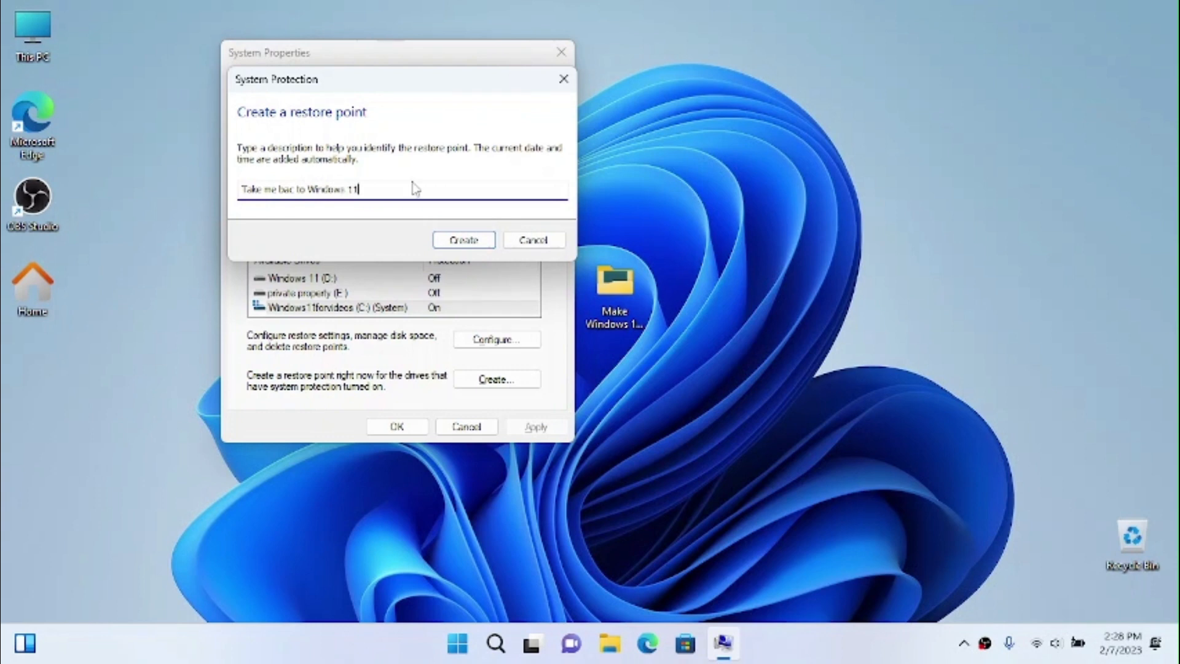
{"action": "left_click", "coordinate": [463, 241]}
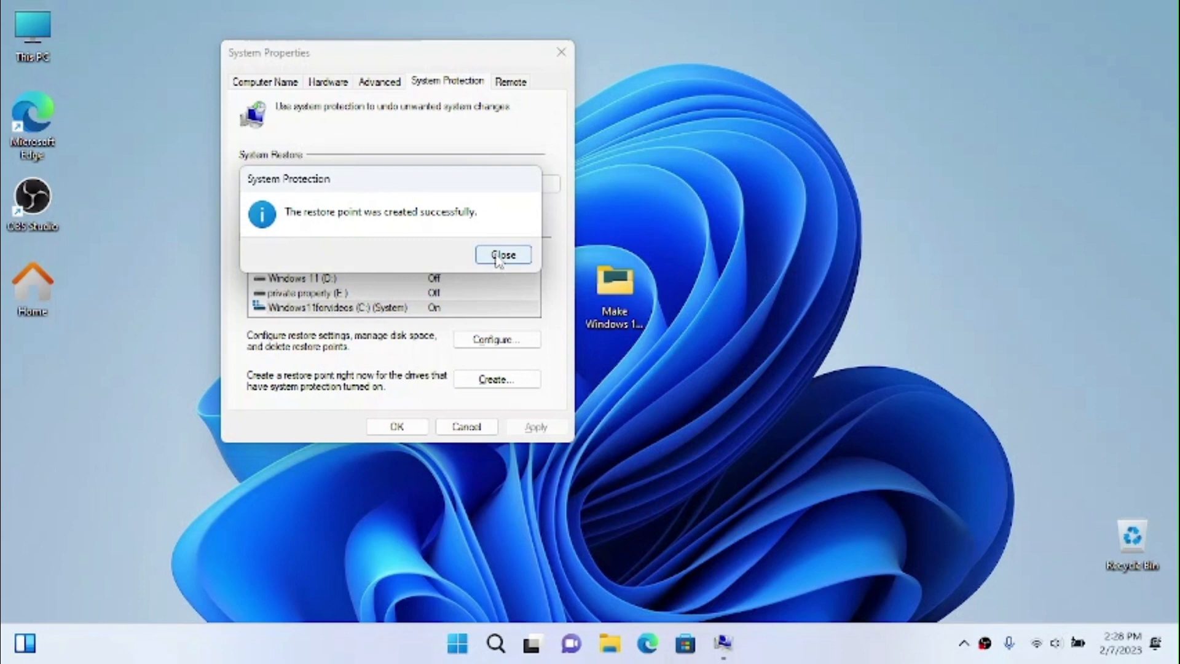
{"action": "left_click", "coordinate": [503, 255]}
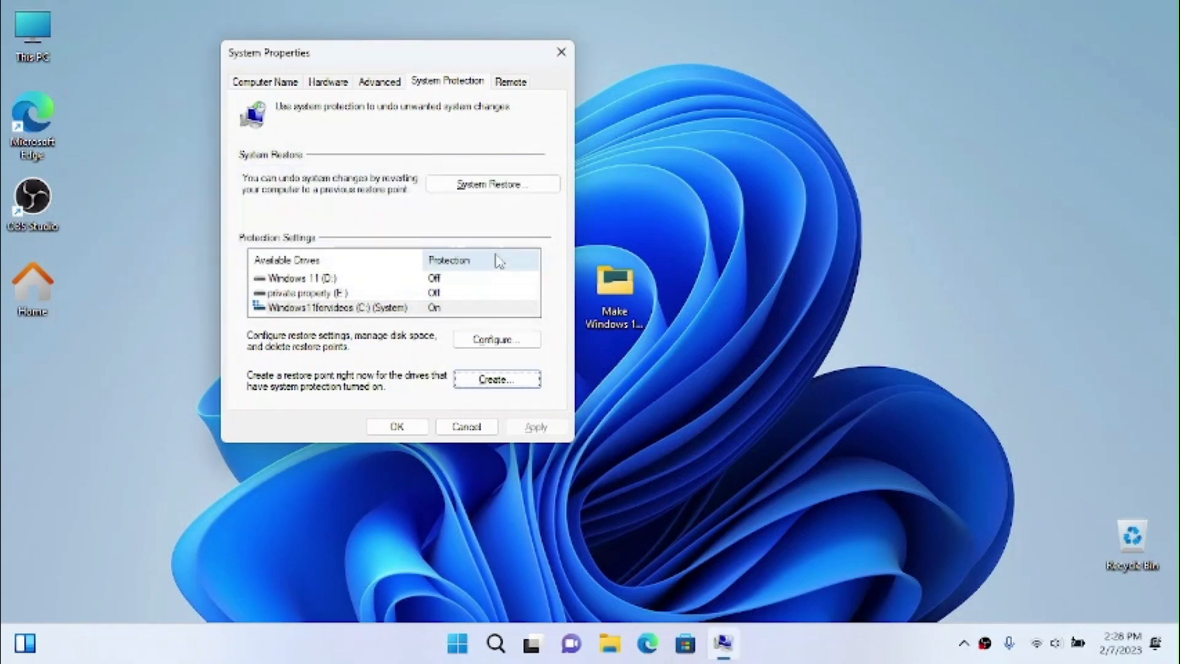
{"action": "left_click", "coordinate": [401, 426]}
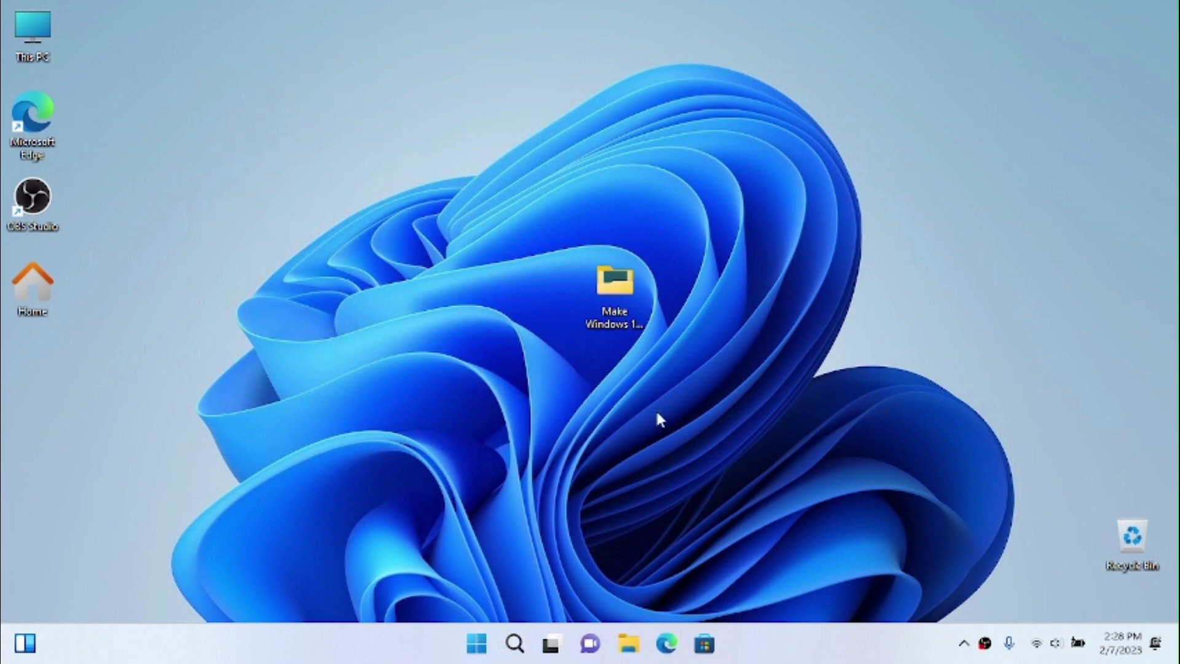
Open the desktop folder "Make Windows 11 look and feel like Windows 8 Consumer Preview" and look through the files it contains
{"action": "double_click", "coordinate": [614, 285]}
{"action": "left_click_drag", "start_coordinate": [619, 465], "coordinate": [461, 396]}
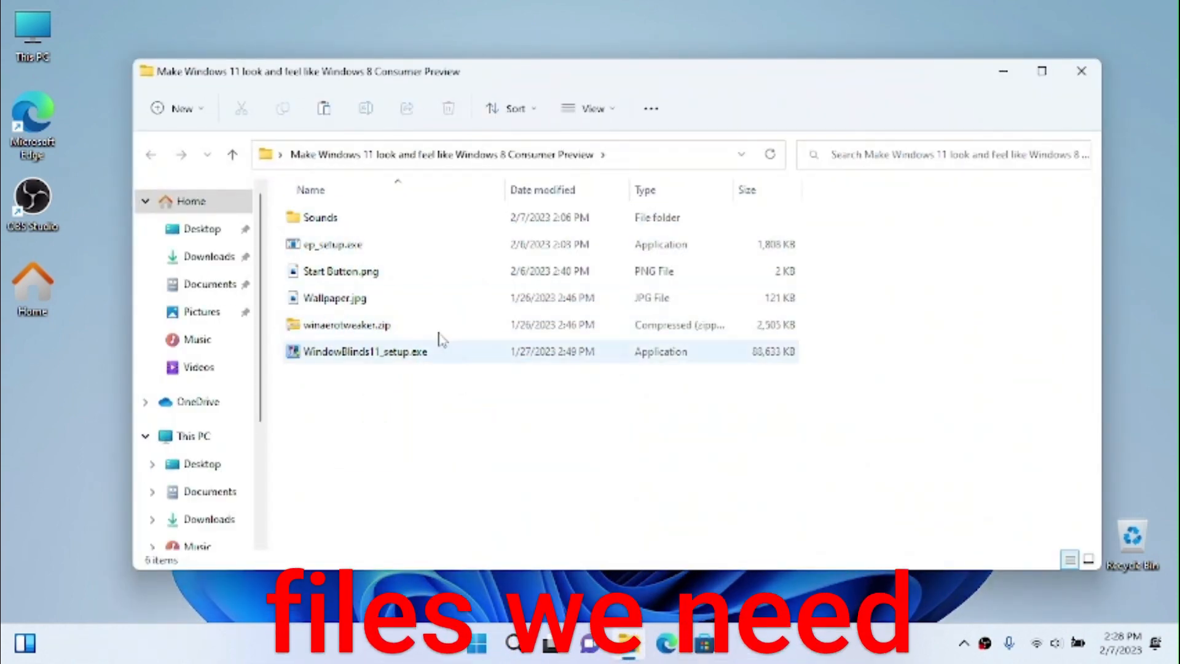
{"action": "left_click", "coordinate": [329, 220]}
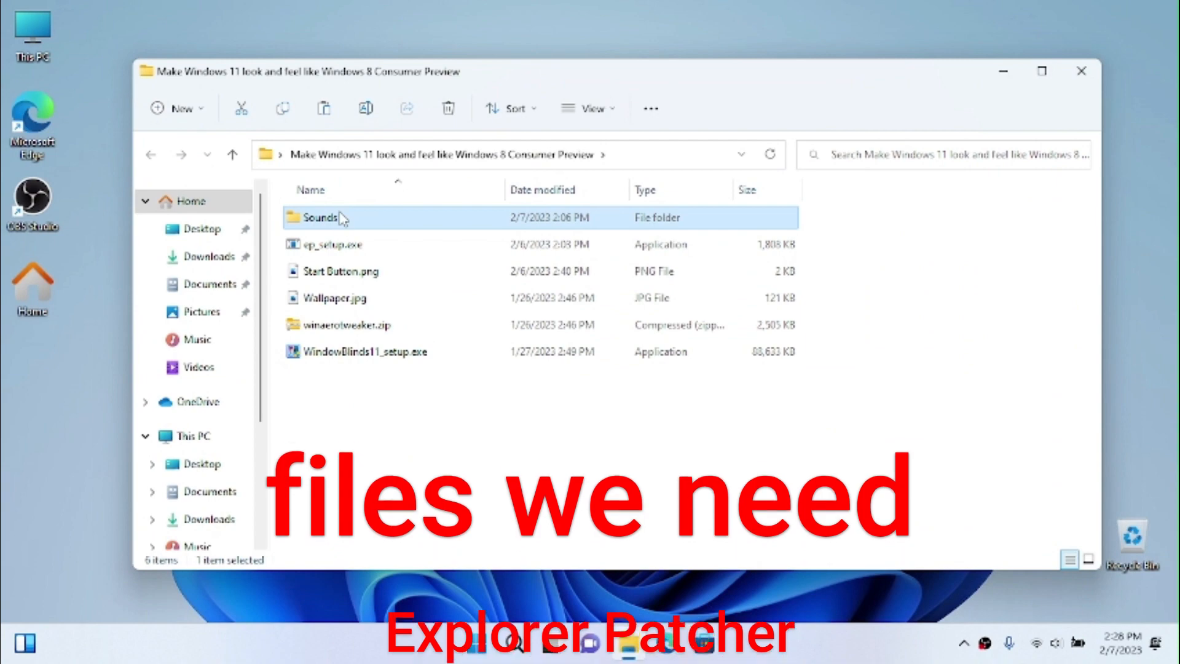
{"action": "left_click", "coordinate": [354, 246]}
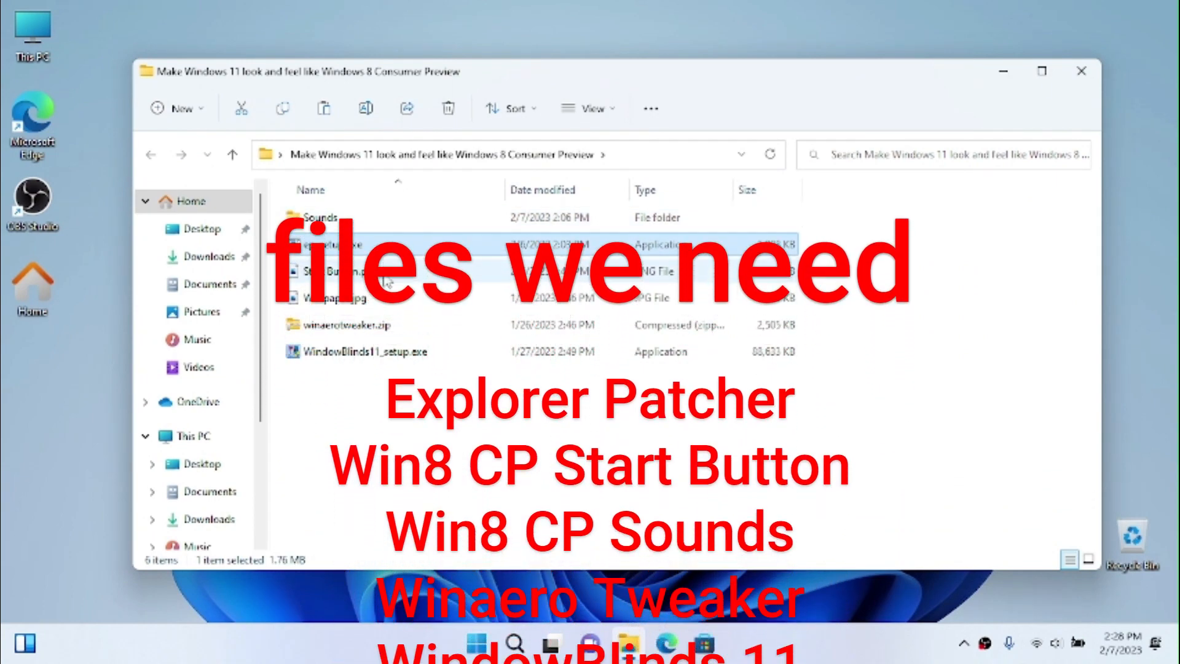
{"action": "left_click", "coordinate": [375, 268]}
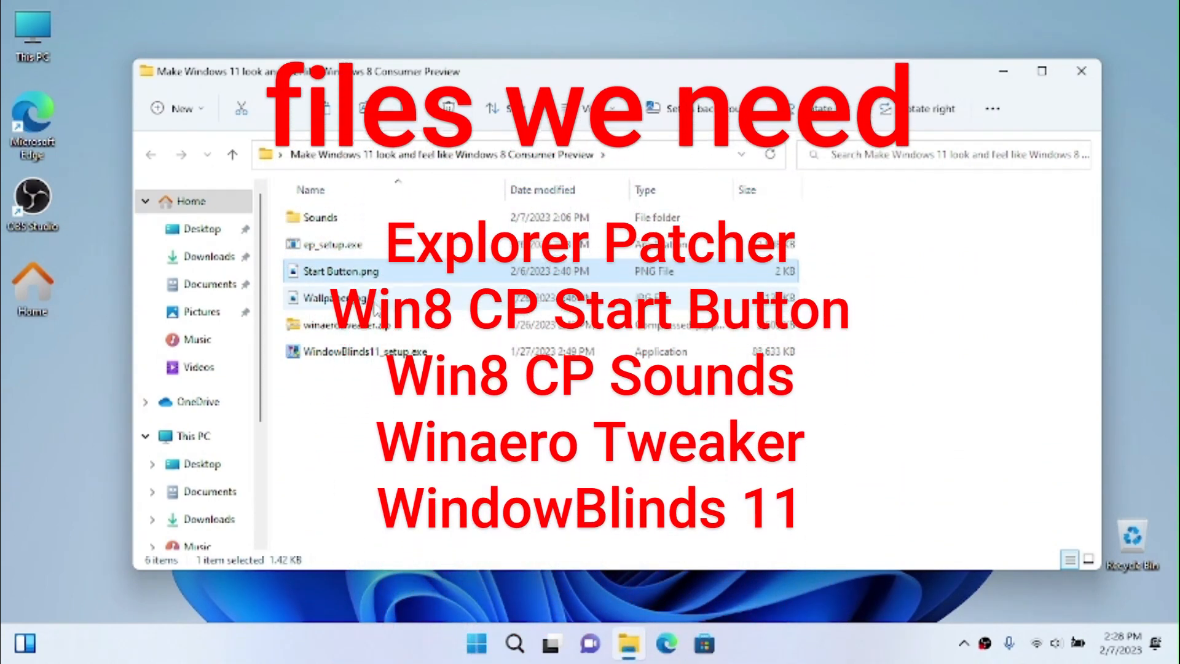
{"action": "left_click", "coordinate": [374, 303]}
{"action": "left_click", "coordinate": [368, 324]}
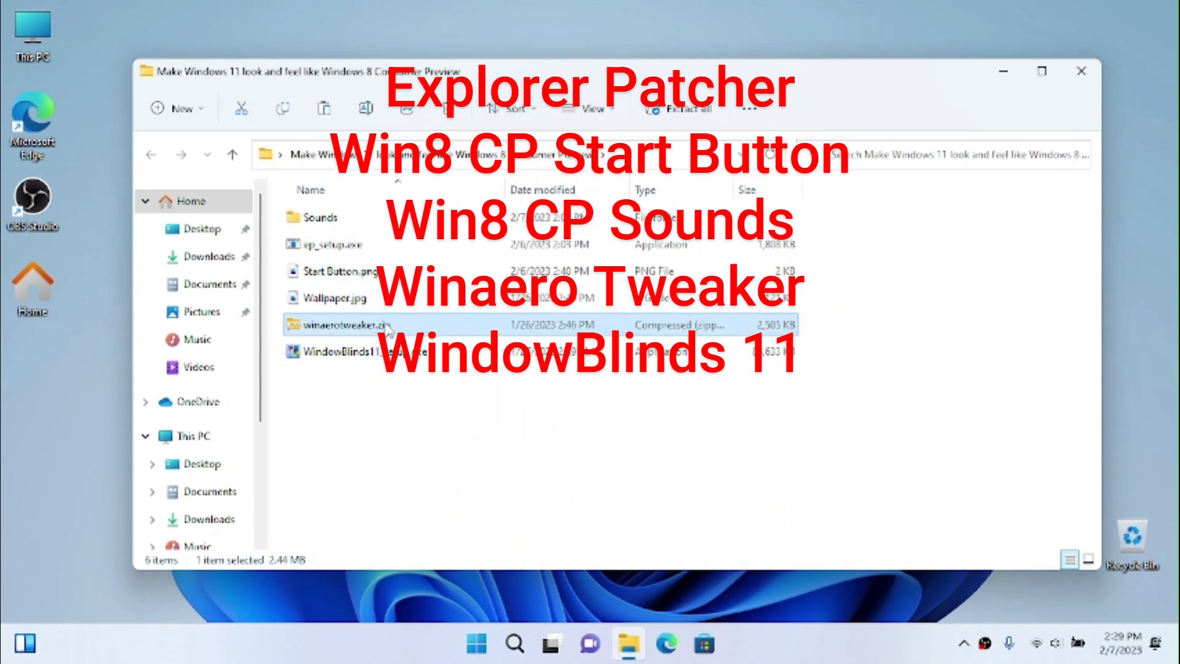
{"action": "left_click", "coordinate": [369, 352]}
{"action": "left_click", "coordinate": [475, 396]}
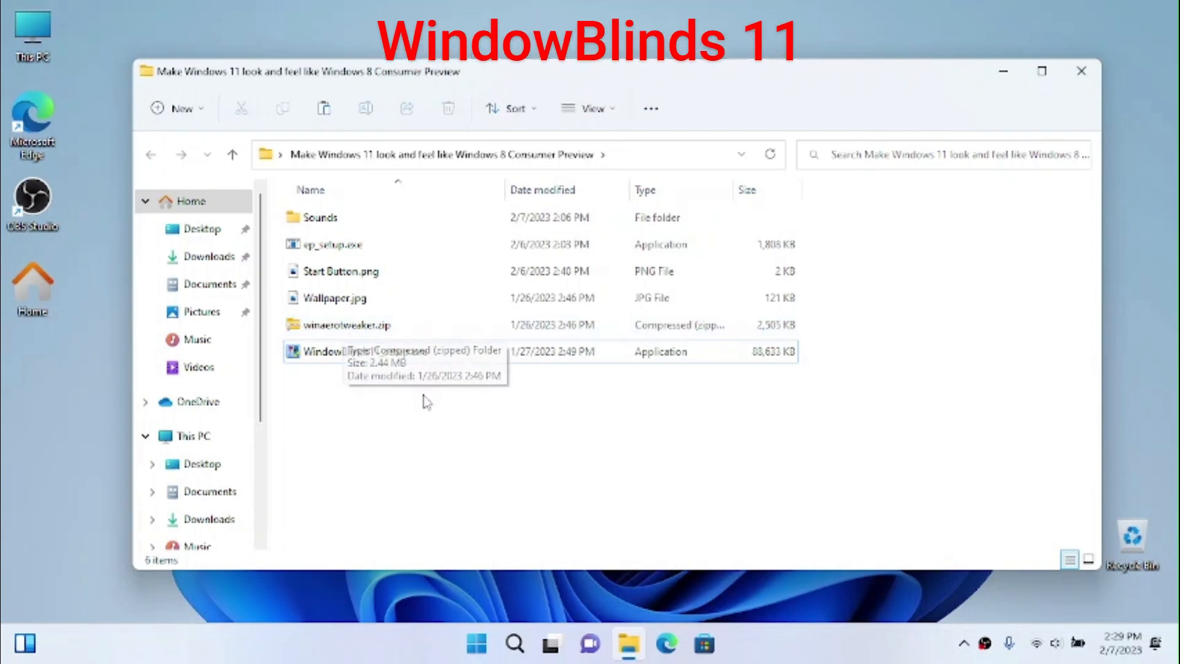
Extract winaerotweaker.zip into its default winaerotweaker folder, without showing the extracted files when complete
{"action": "left_click", "coordinate": [359, 325]}
{"action": "left_click", "coordinate": [659, 114]}
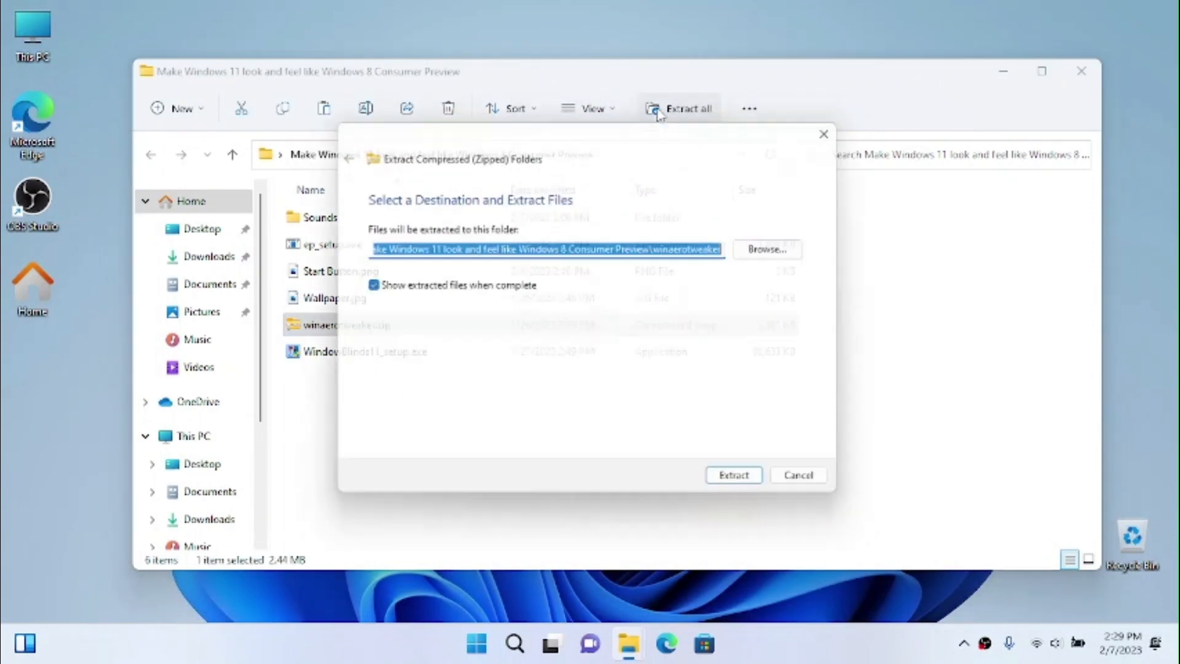
{"action": "left_click", "coordinate": [426, 286]}
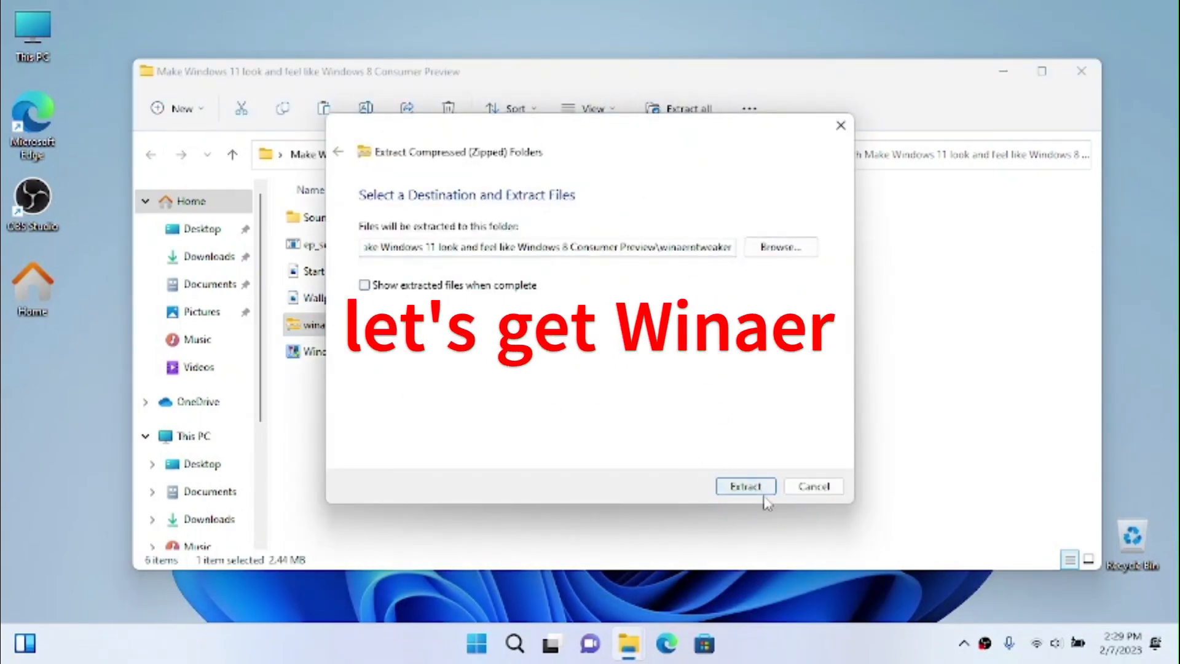
{"action": "left_click", "coordinate": [745, 485]}
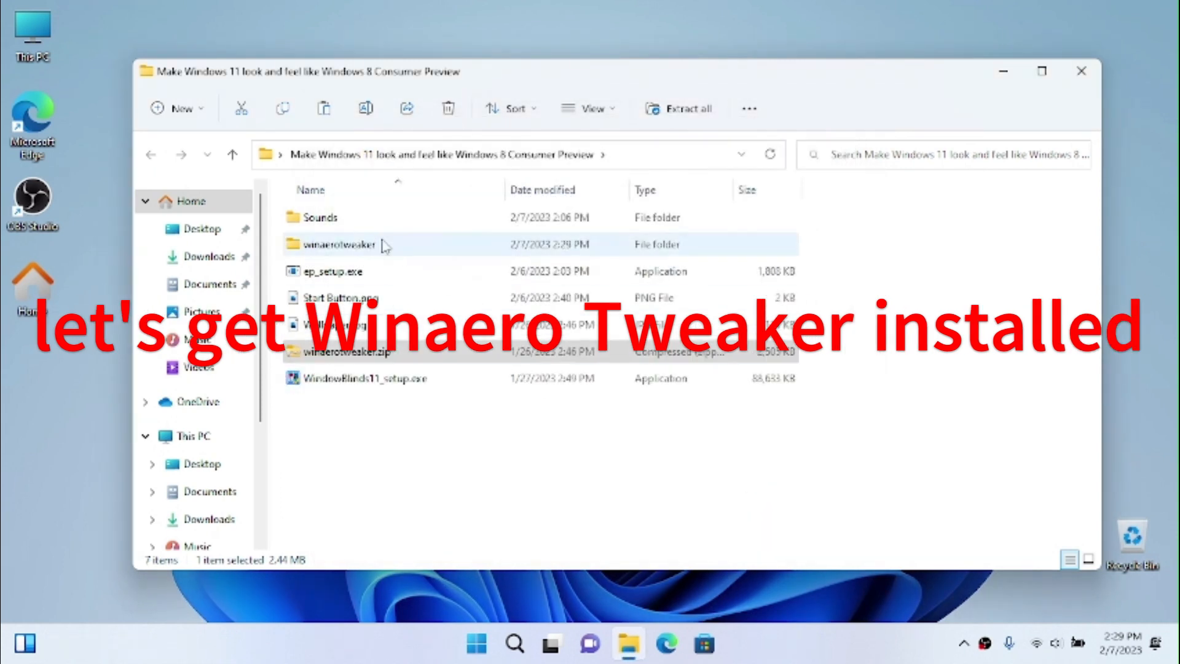
Run WinaeroTweaker-1.40.0.0-setup.exe from the extracted folder, minimize the folder window and allow the installer to make changes
{"action": "double_click", "coordinate": [362, 245]}
{"action": "left_click", "coordinate": [355, 251]}
{"action": "double_click", "coordinate": [355, 252]}
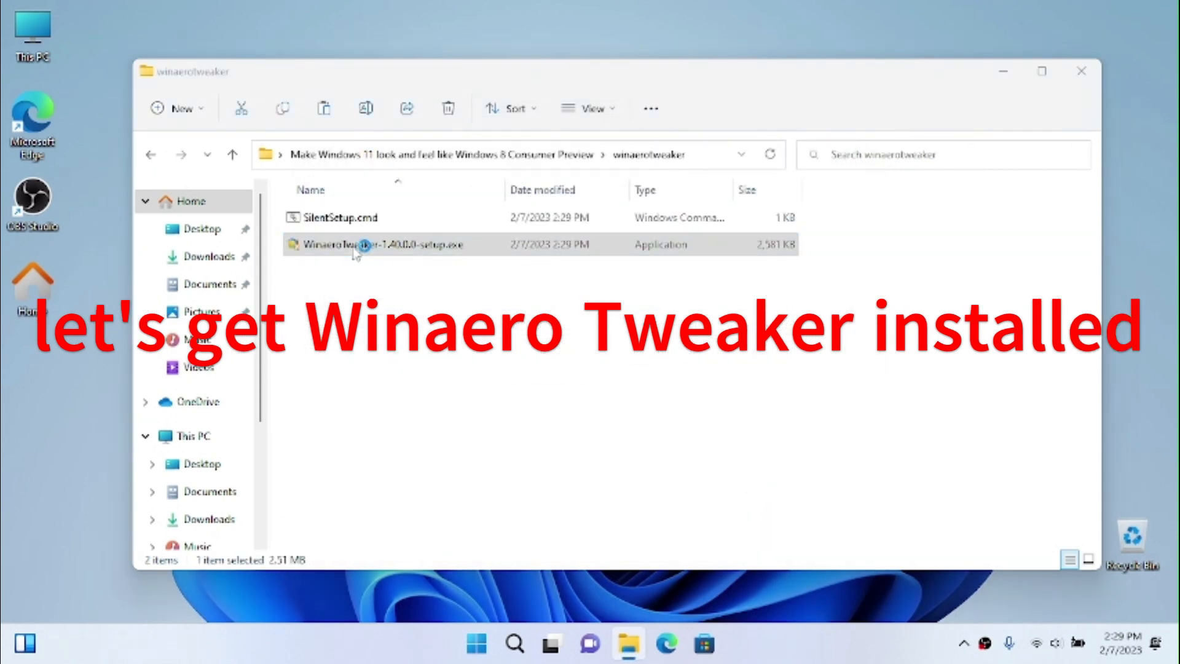
{"action": "left_click", "coordinate": [1003, 72]}
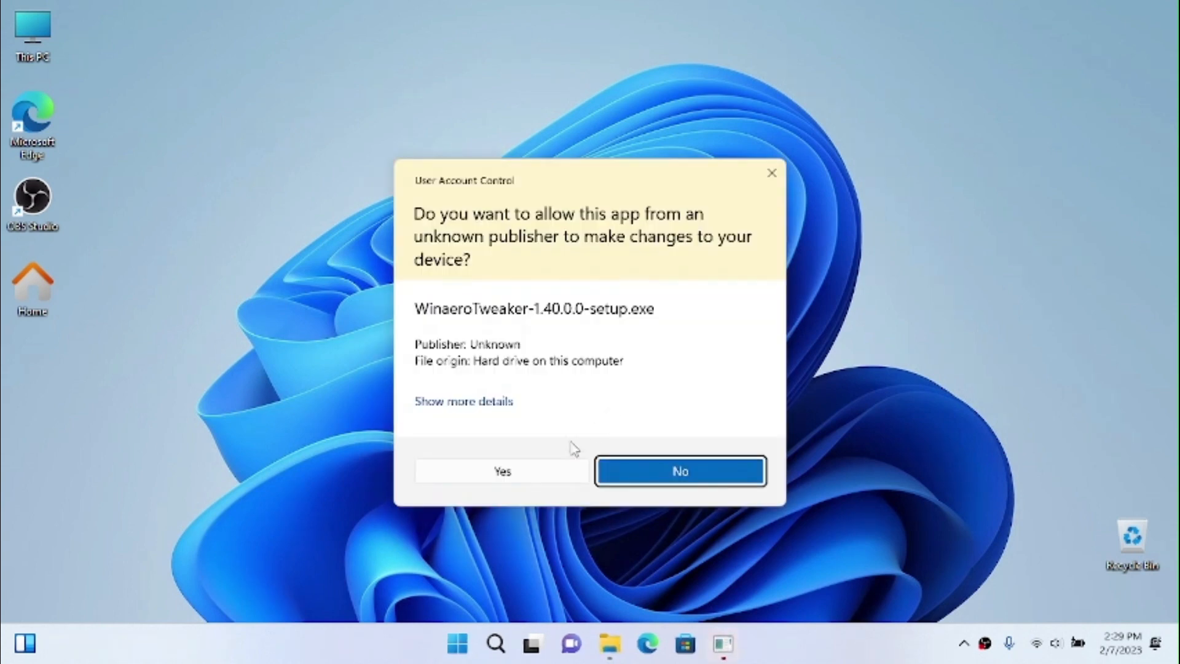
{"action": "left_click", "coordinate": [499, 472]}
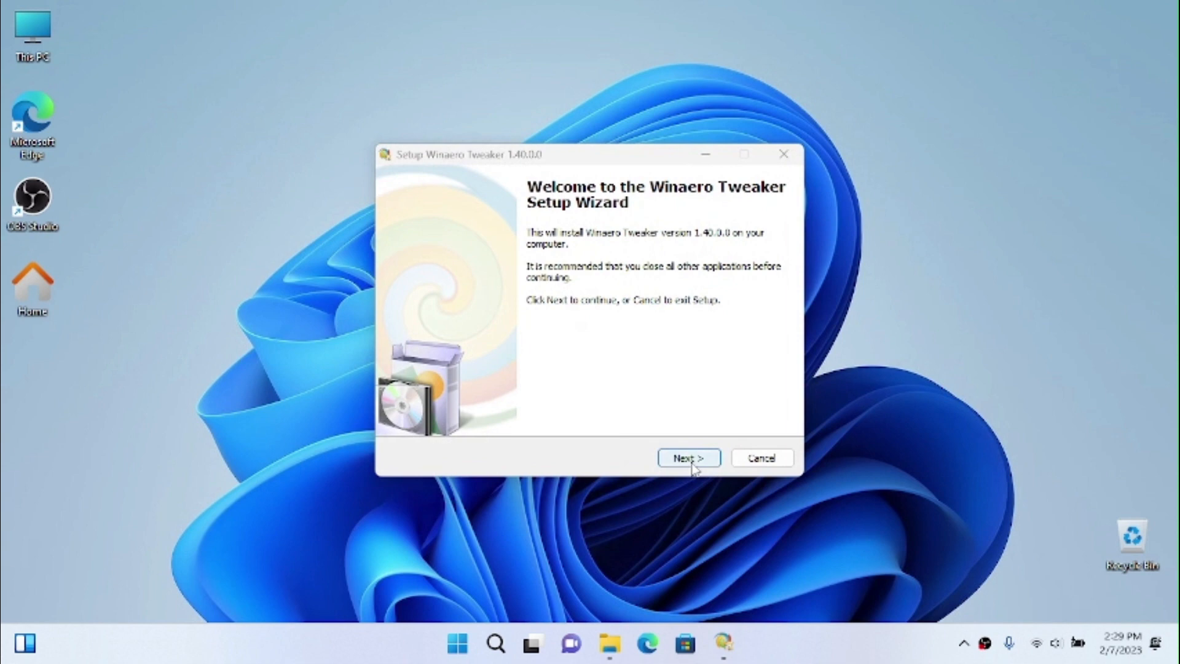
Install Winaero Tweaker in normal mode, accepting the license and keeping the default destination, Start menu folder and desktop icon for all users
{"action": "left_click", "coordinate": [688, 459]}
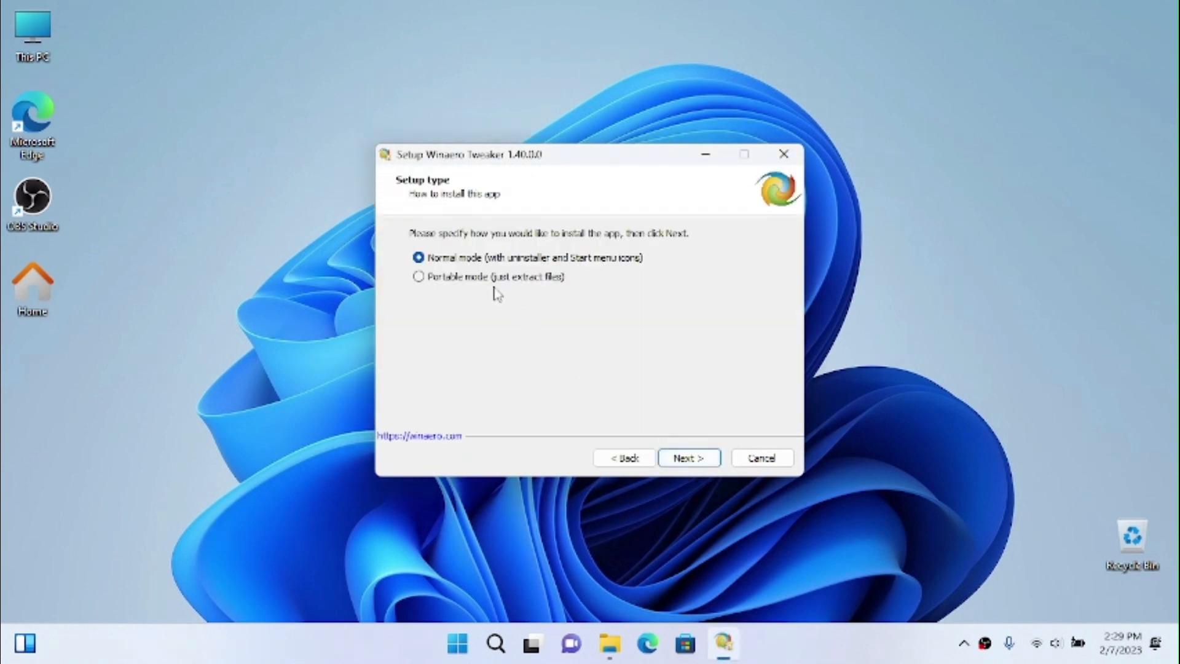
{"action": "left_click", "coordinate": [670, 458]}
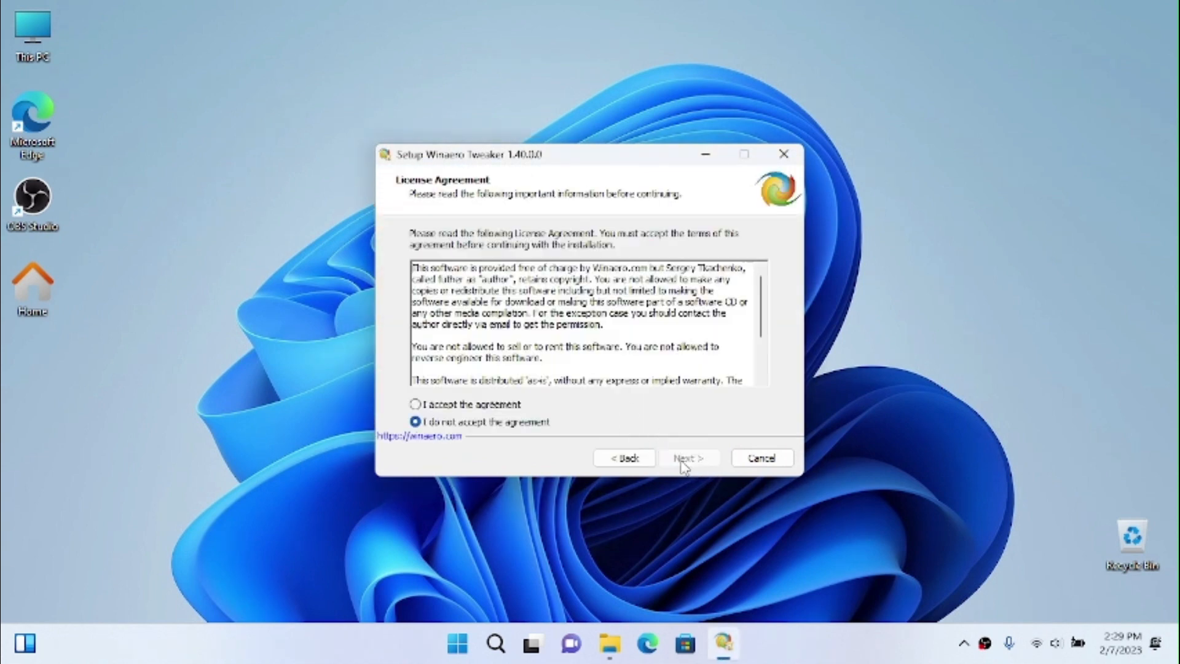
{"action": "left_click", "coordinate": [417, 404]}
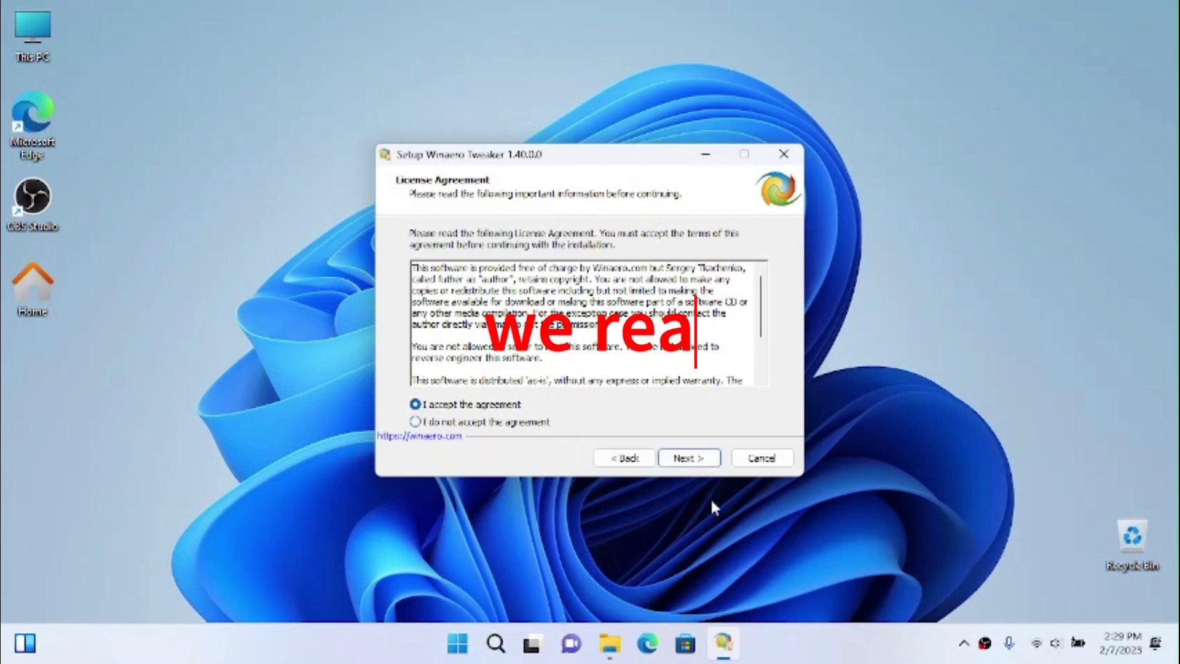
{"action": "left_click", "coordinate": [689, 459]}
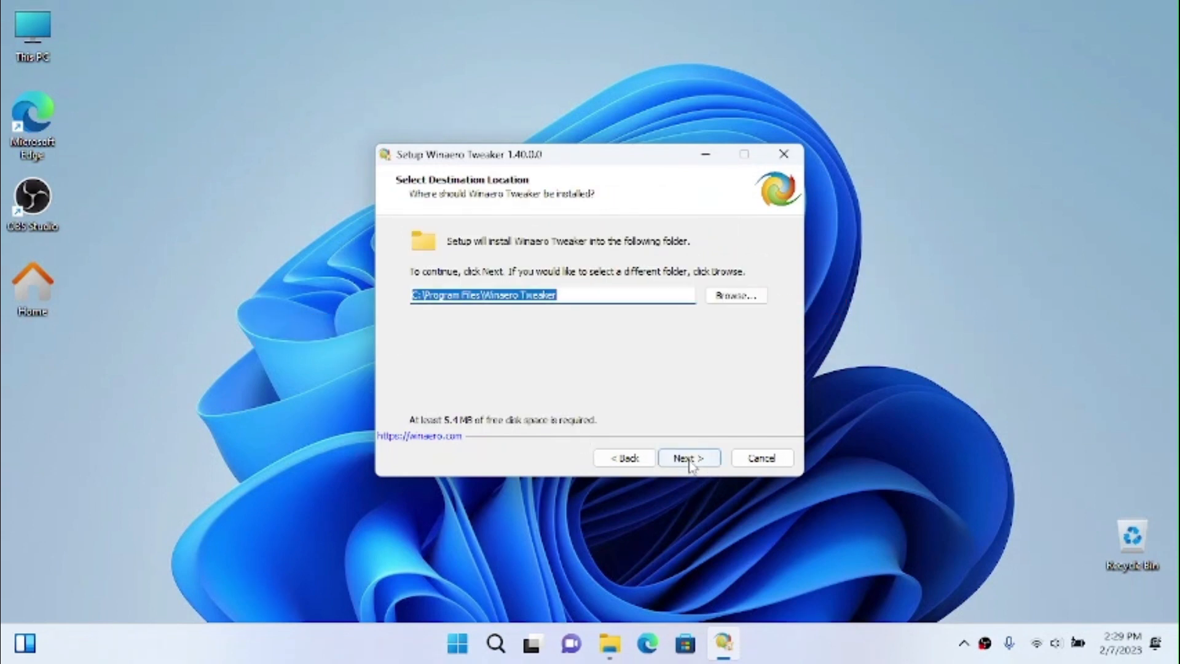
{"action": "left_click", "coordinate": [688, 458]}
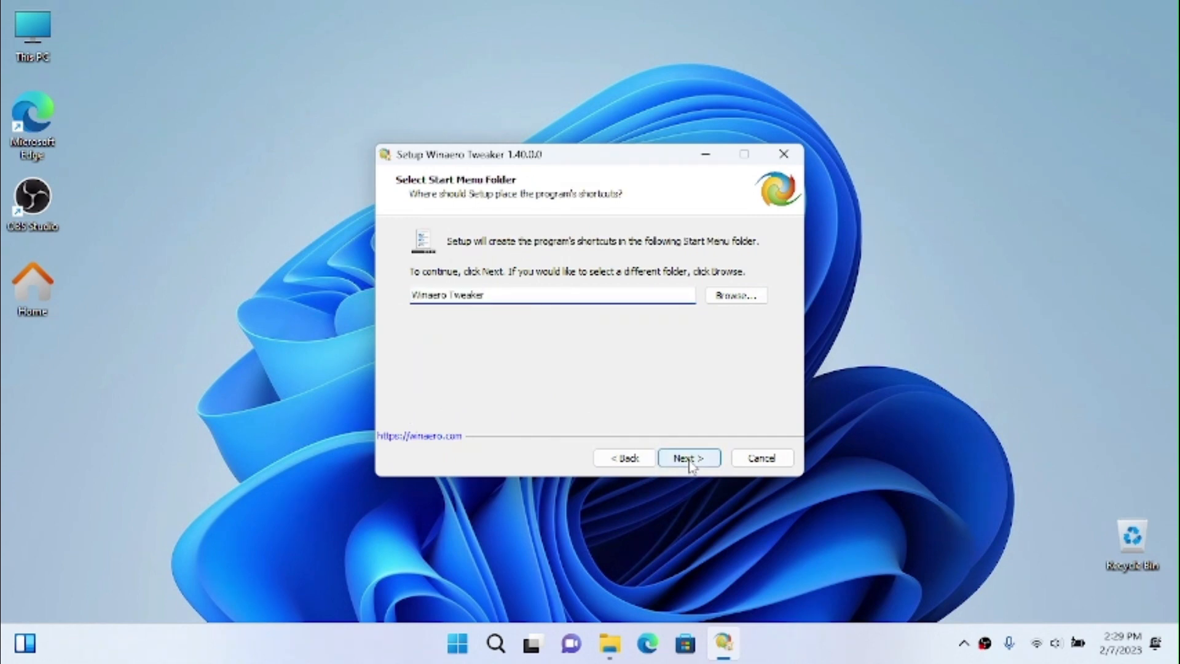
{"action": "left_click", "coordinate": [688, 458]}
{"action": "left_click", "coordinate": [688, 458]}
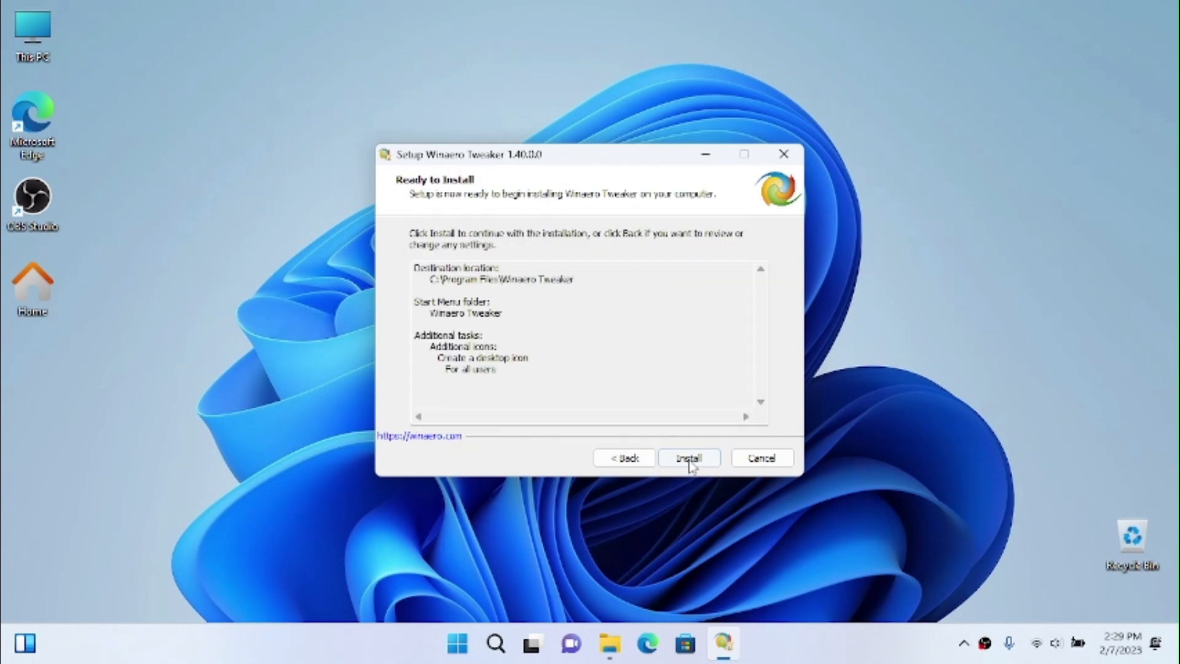
{"action": "left_click", "coordinate": [688, 459]}
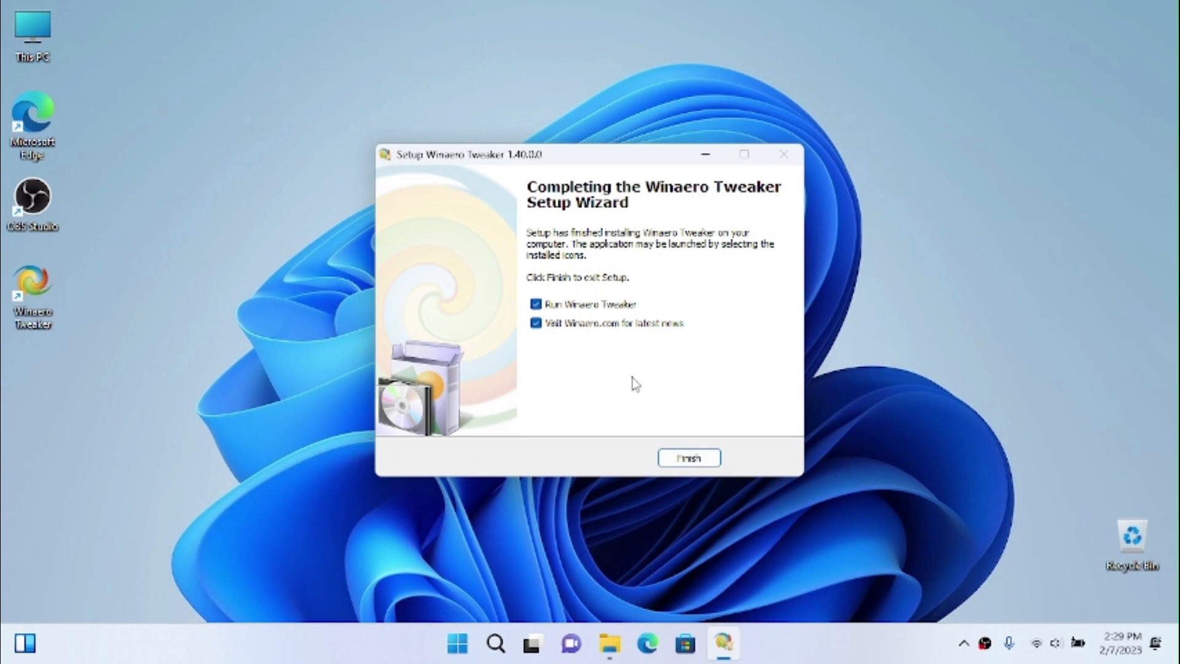
Finish the setup without visiting Winaero.com, launch Winaero Tweaker, agree to its license and allow it to make changes
{"action": "left_click", "coordinate": [577, 323]}
{"action": "left_click", "coordinate": [699, 457]}
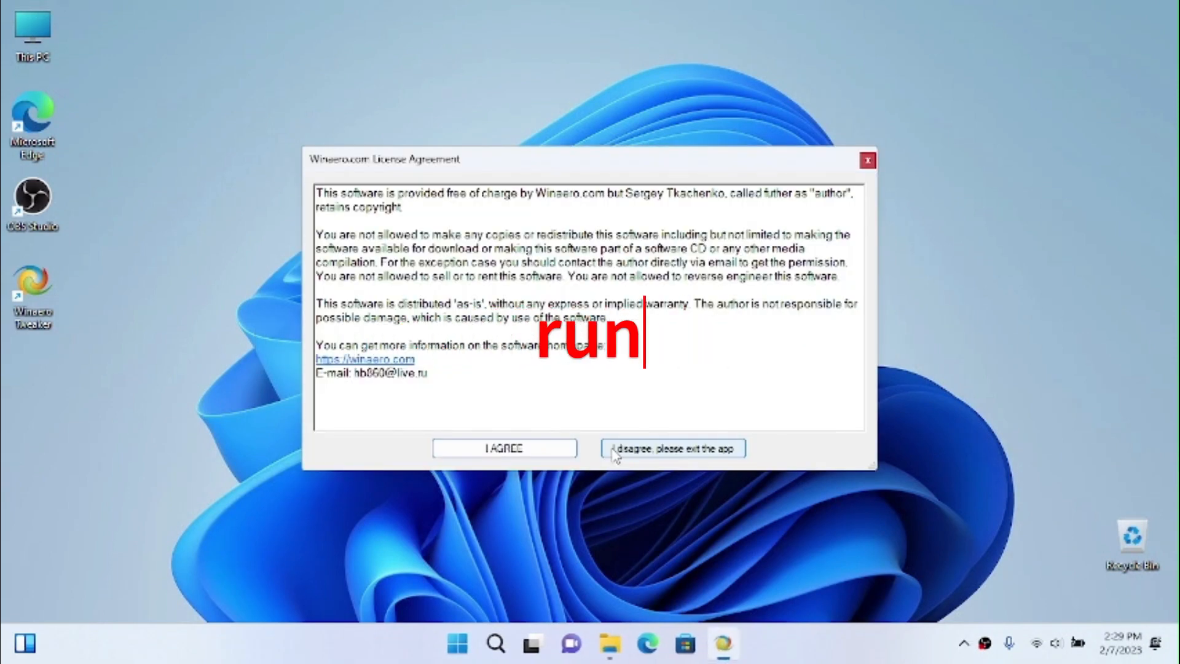
{"action": "left_click", "coordinate": [492, 450]}
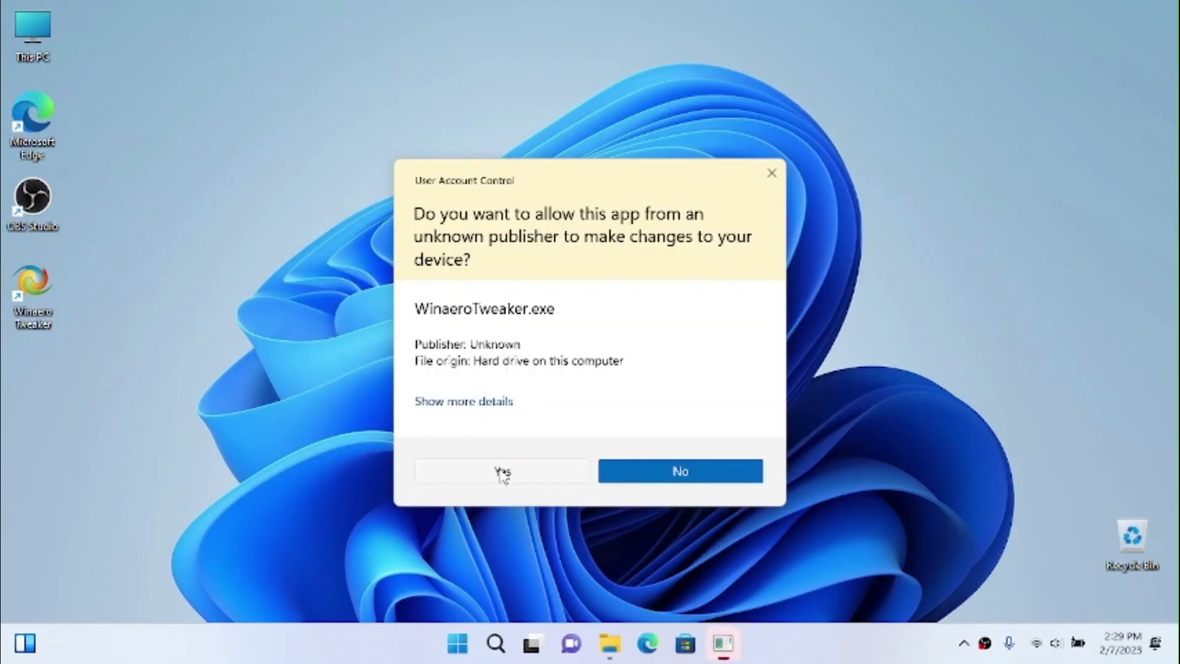
{"action": "left_click", "coordinate": [501, 472]}
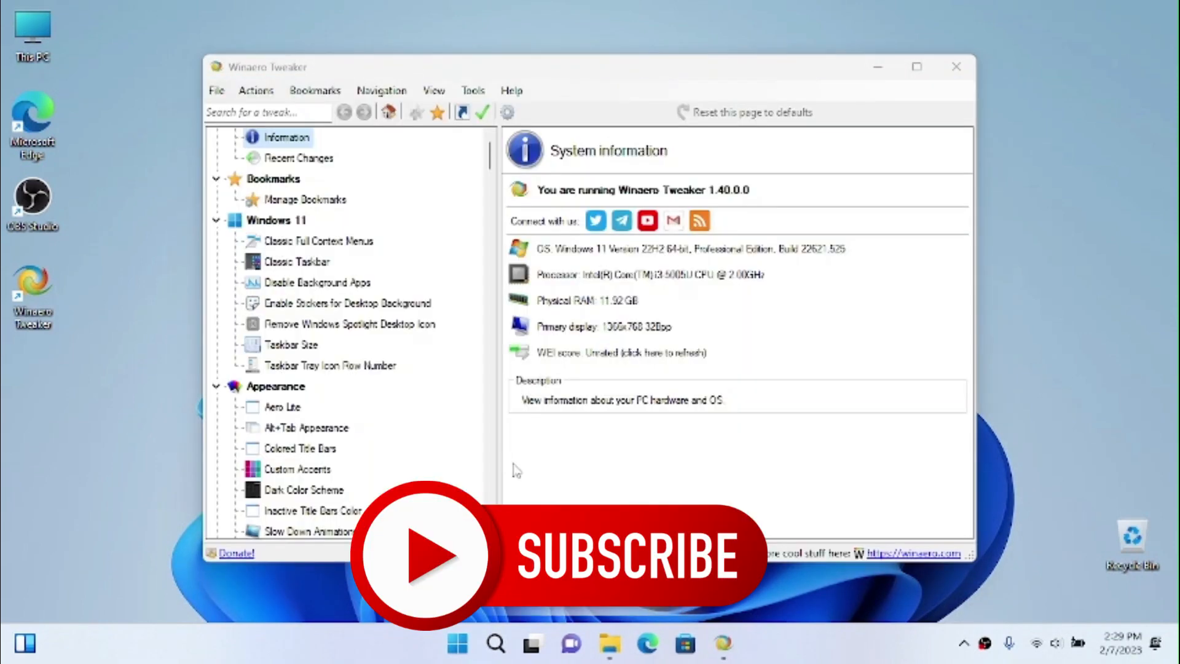
Enable the startup sound in the Appearance tweaks of Winaero Tweaker
{"action": "left_click", "coordinate": [494, 152]}
{"action": "scroll", "coordinate": [421, 324], "scroll_direction": "down", "scroll_amount": 3}
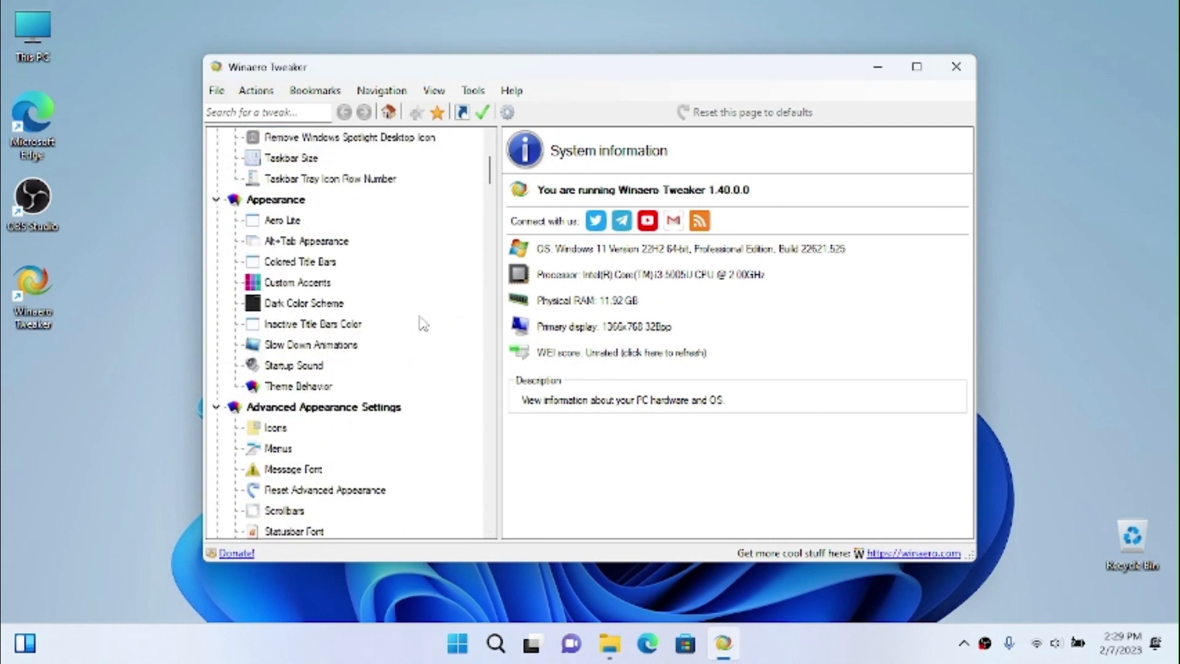
{"action": "left_click", "coordinate": [323, 367]}
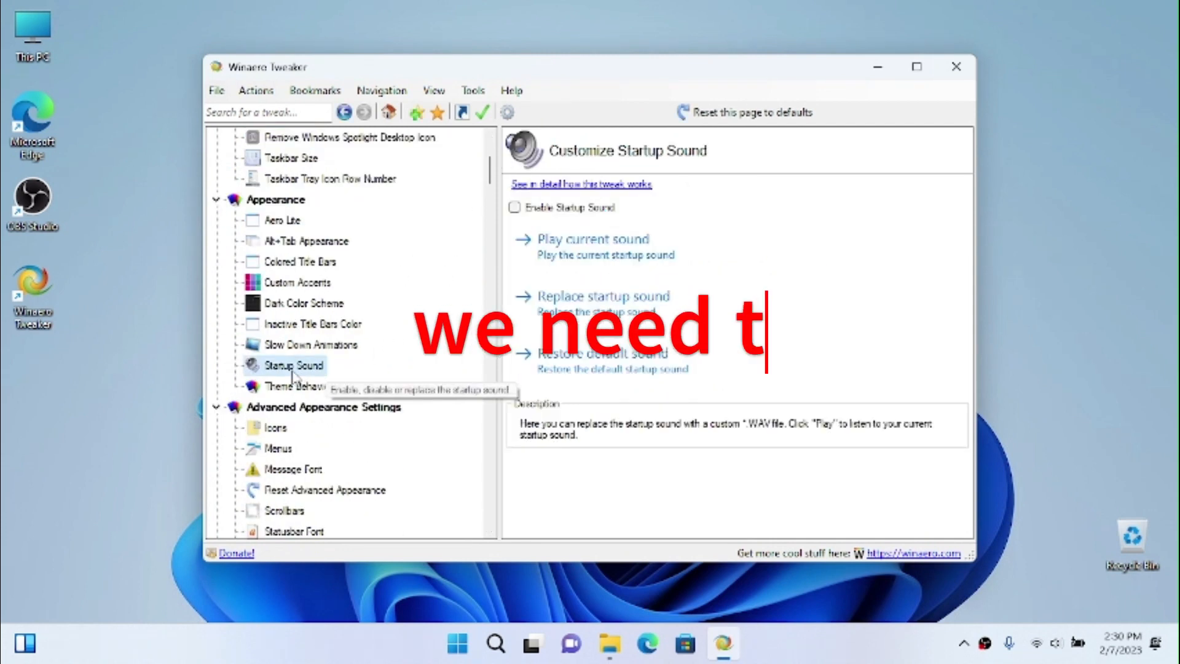
{"action": "left_click", "coordinate": [543, 210]}
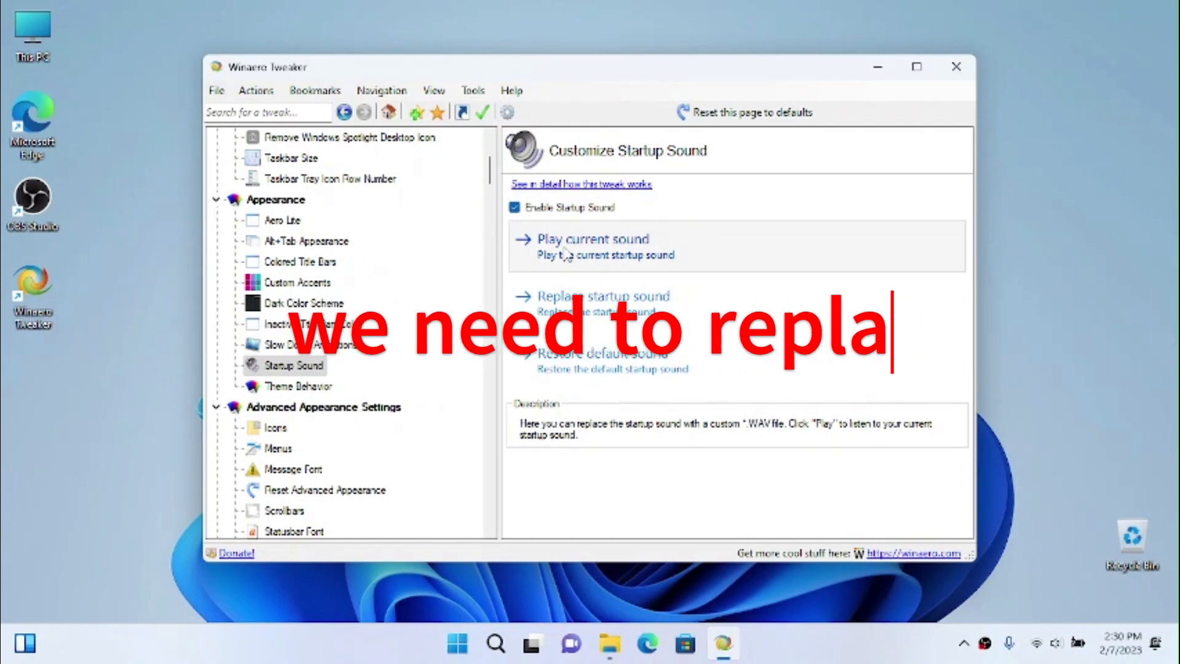
Replace the startup sound with Windows 8 CP Startup.wav from the Sounds folder inside the desktop tutorial folder
{"action": "left_click", "coordinate": [605, 307]}
{"action": "left_click", "coordinate": [303, 234]}
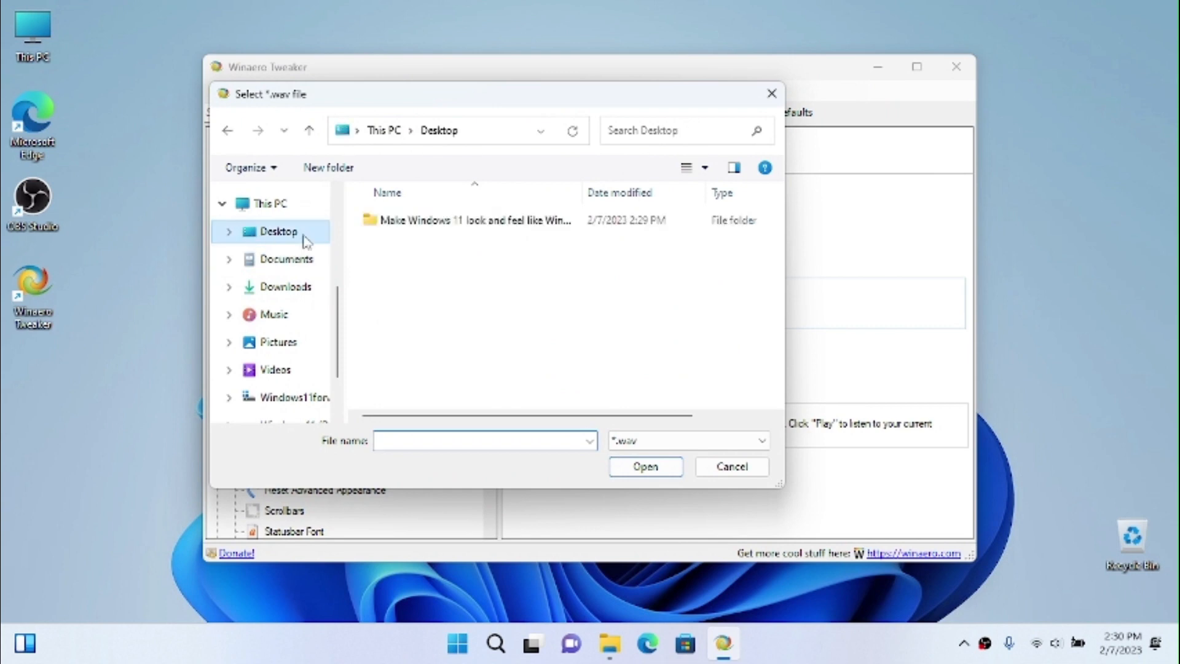
{"action": "double_click", "coordinate": [459, 222]}
{"action": "double_click", "coordinate": [460, 222]}
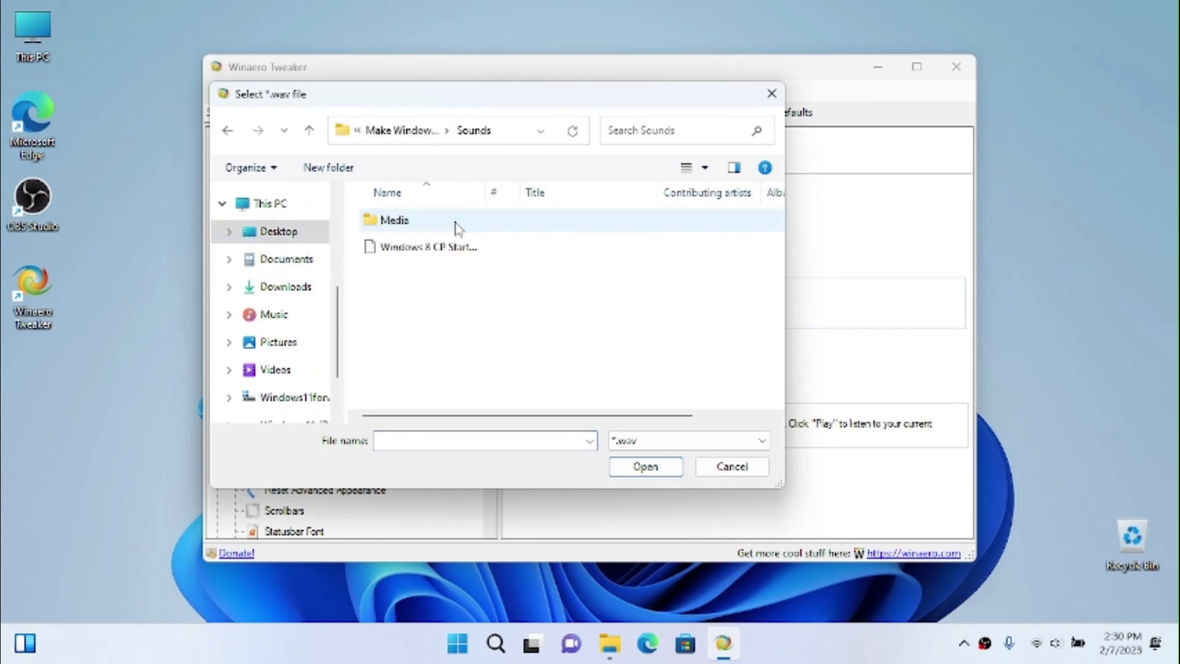
{"action": "left_click", "coordinate": [454, 246]}
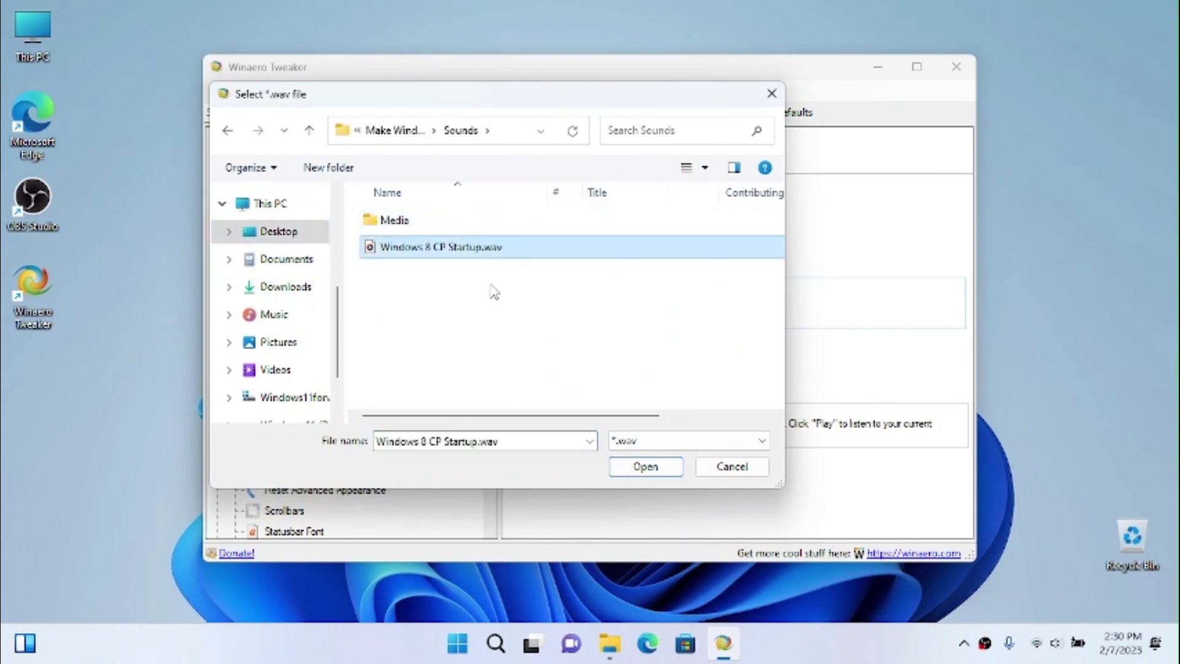
{"action": "left_click", "coordinate": [644, 465]}
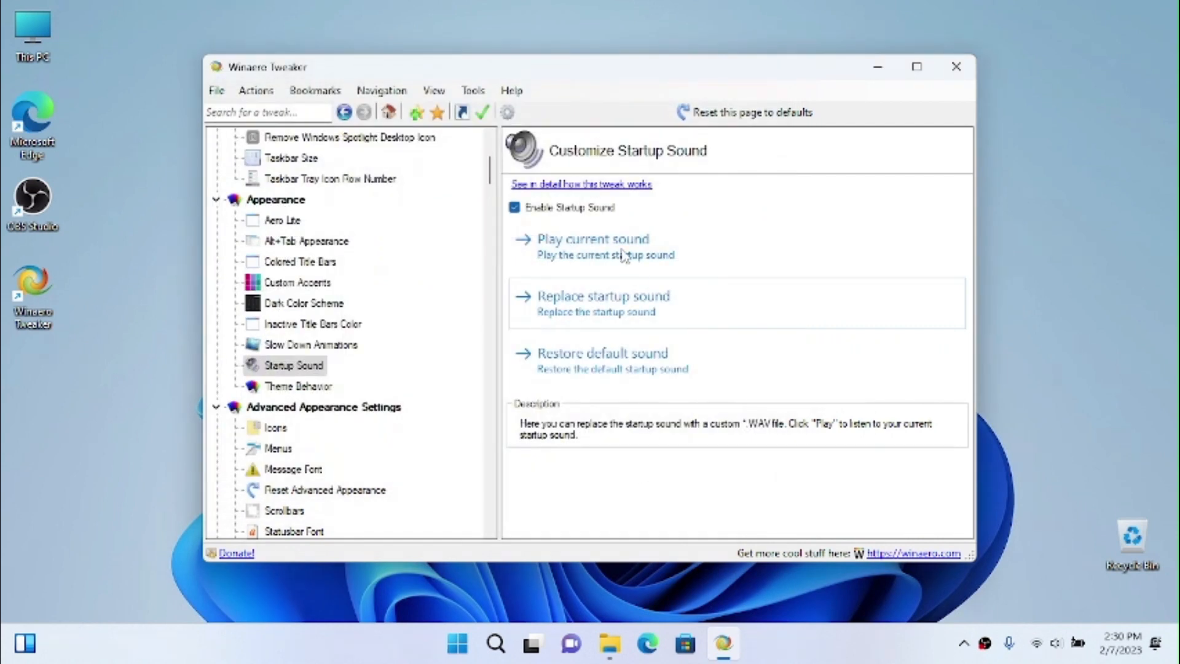
Look through the remaining tweaks, postpone the Windows reboot and close Winaero Tweaker
{"action": "scroll", "coordinate": [371, 383], "scroll_direction": "down", "scroll_amount": 4}
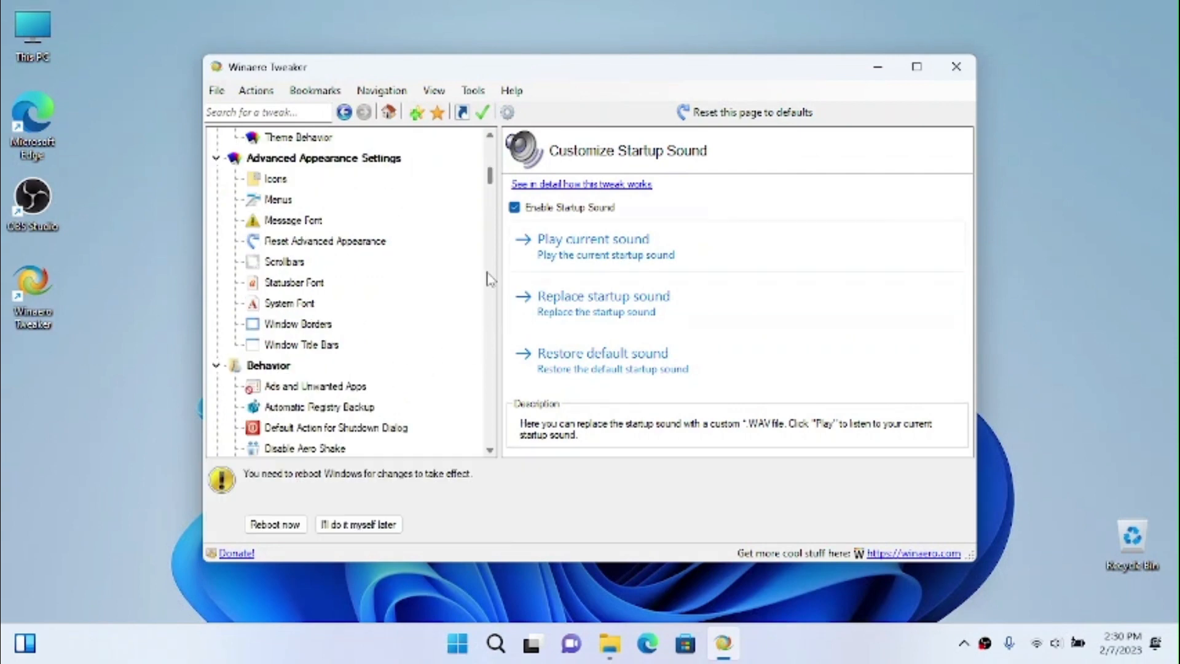
{"action": "scroll", "coordinate": [320, 393], "scroll_direction": "down", "scroll_amount": 7}
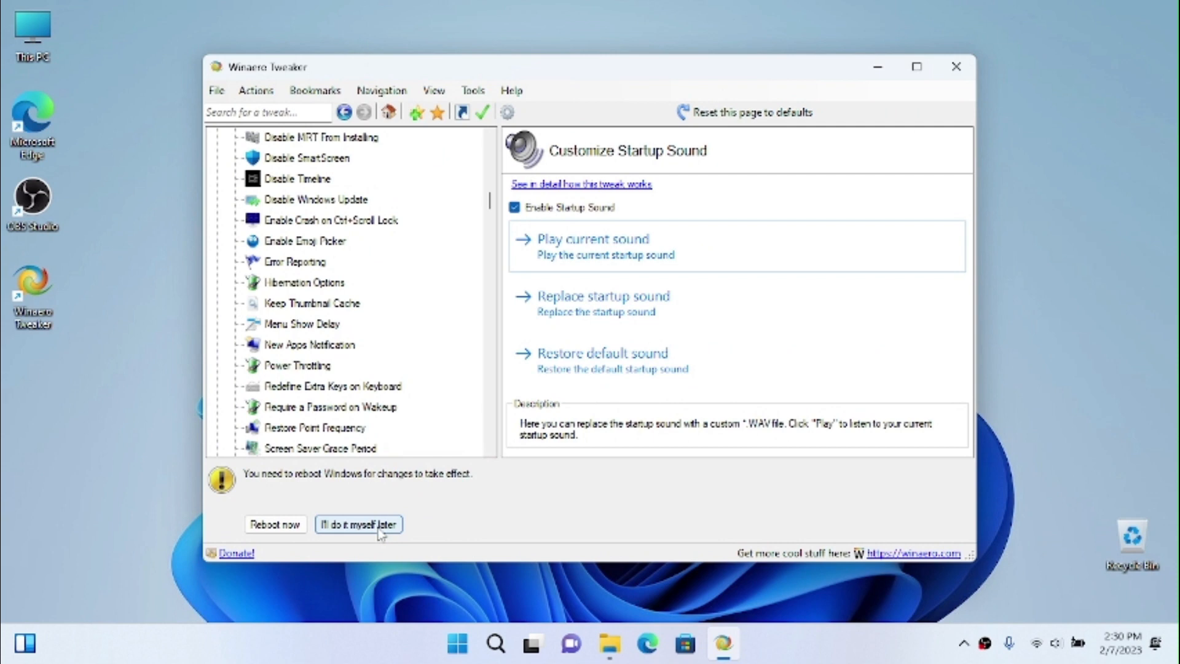
{"action": "left_click", "coordinate": [380, 525]}
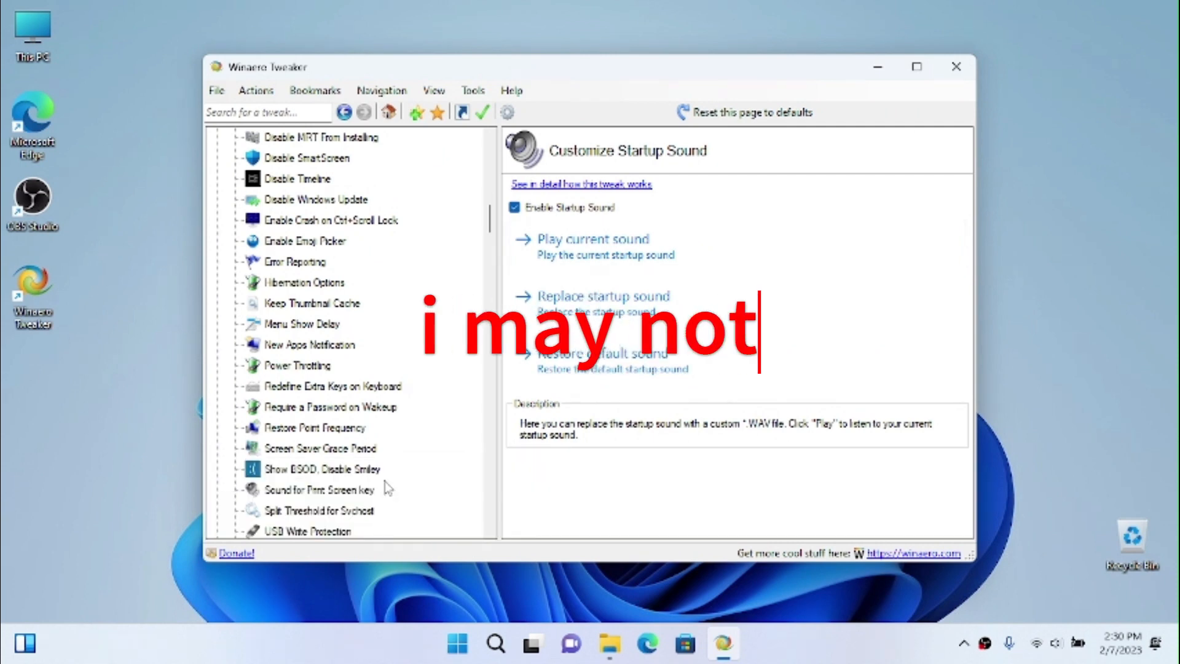
{"action": "scroll", "coordinate": [386, 481], "scroll_direction": "up", "scroll_amount": 12}
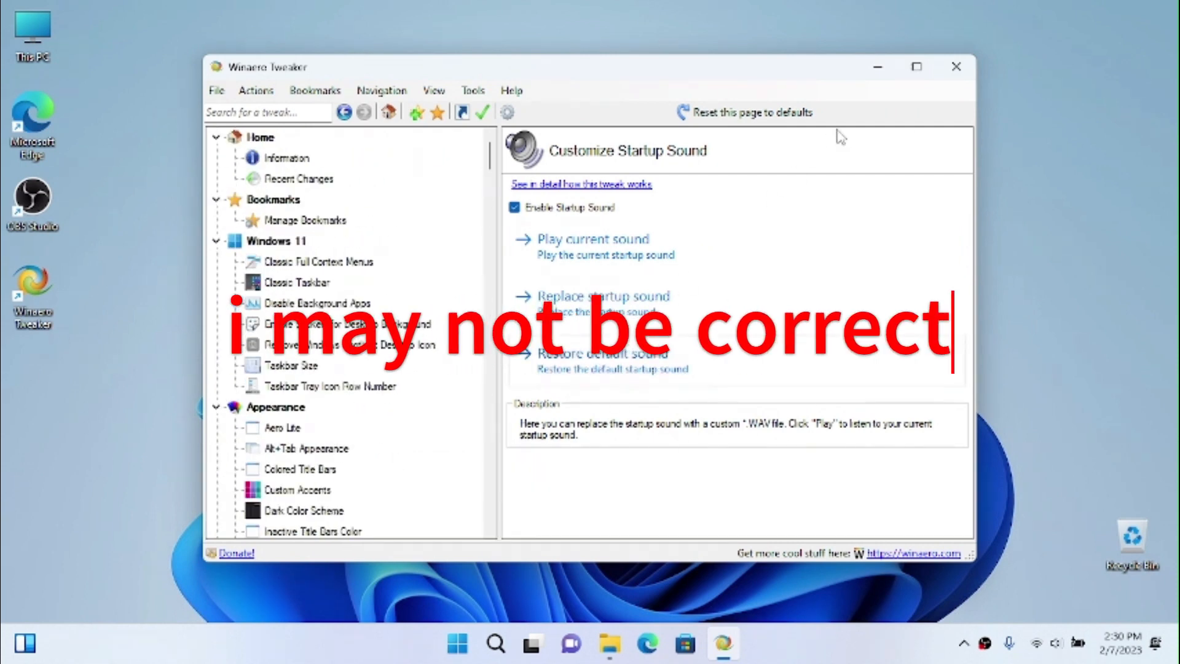
{"action": "left_click", "coordinate": [969, 72]}
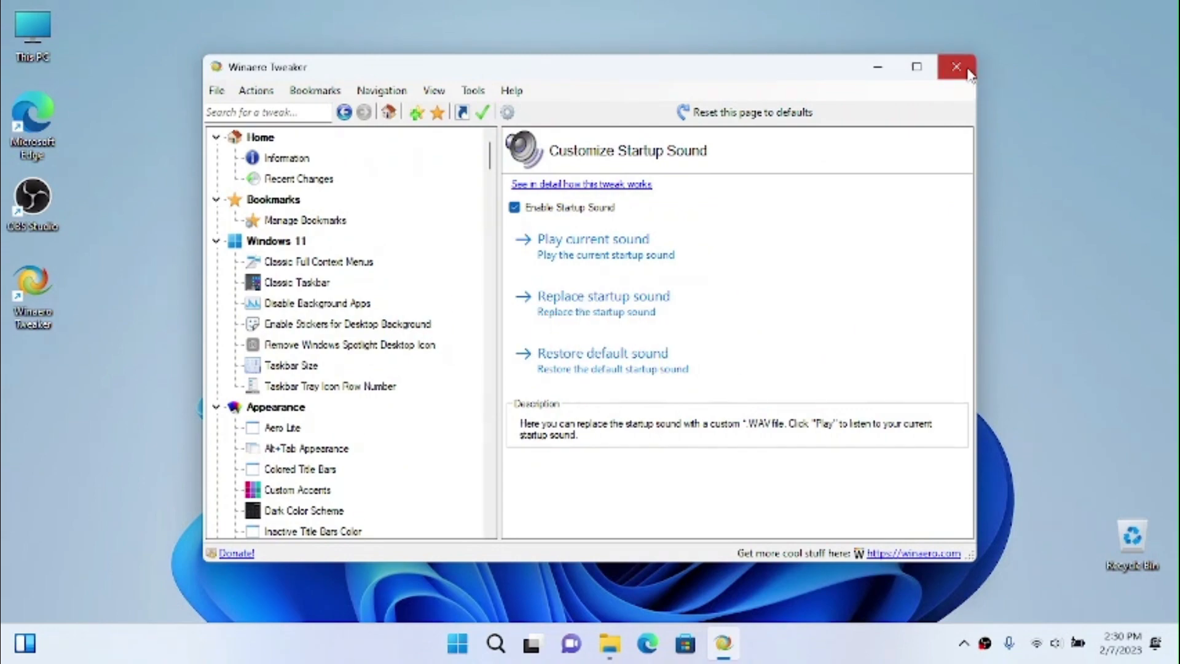
Run ep_setup.exe from the desktop folder "Make Windows 11 look and feel like Windows 8 Consumer Preview" and allow it to make changes
{"action": "double_click", "coordinate": [611, 294]}
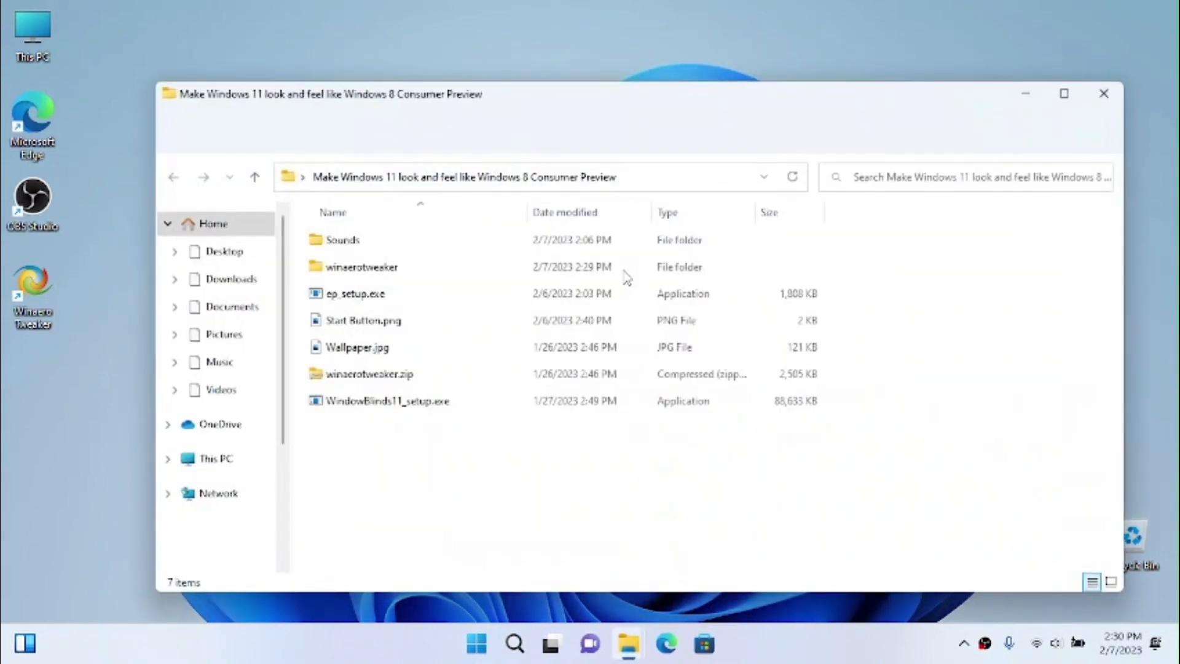
{"action": "double_click", "coordinate": [383, 300]}
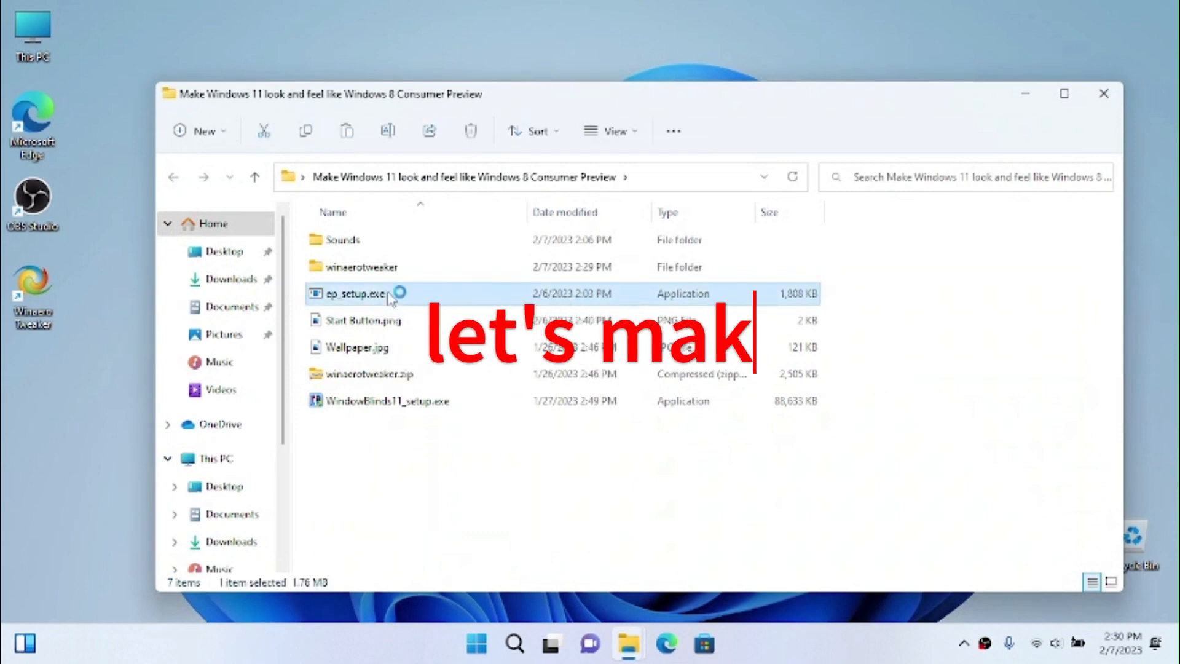
{"action": "left_click", "coordinate": [497, 470]}
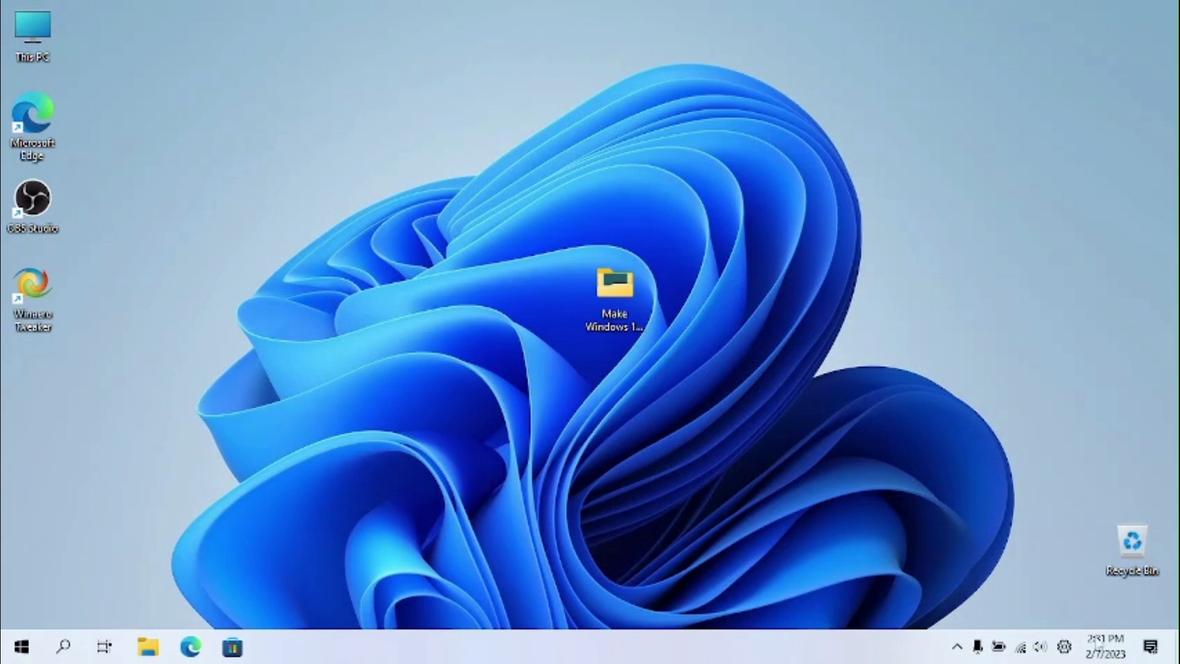
Move the OBS Studio icon out of the hidden tray icons so it always shows in the notification area
{"action": "left_click", "coordinate": [957, 654]}
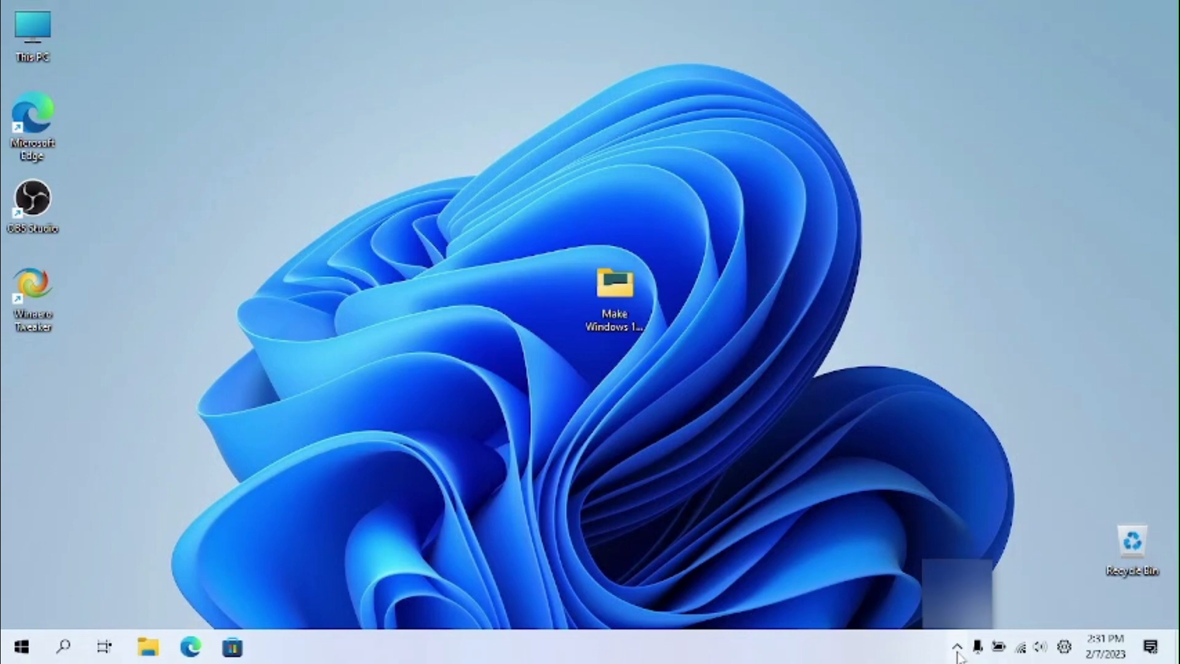
{"action": "left_click", "coordinate": [957, 653]}
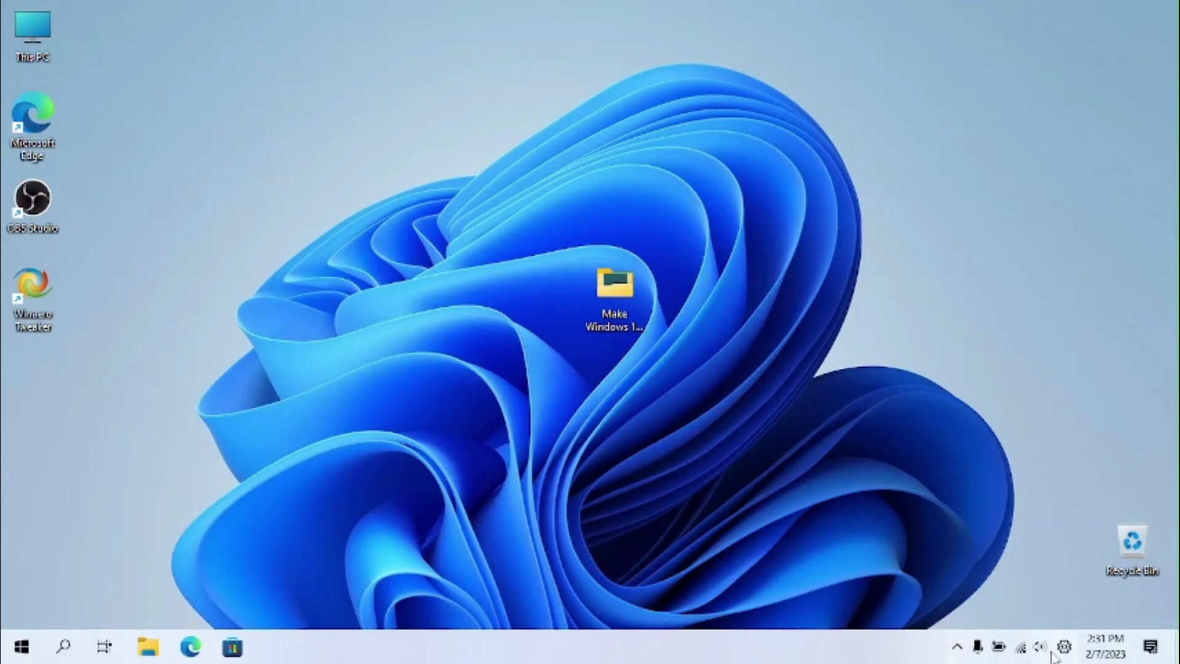
{"action": "left_click", "coordinate": [1095, 656]}
{"action": "left_click", "coordinate": [1095, 656]}
{"action": "left_click", "coordinate": [957, 654]}
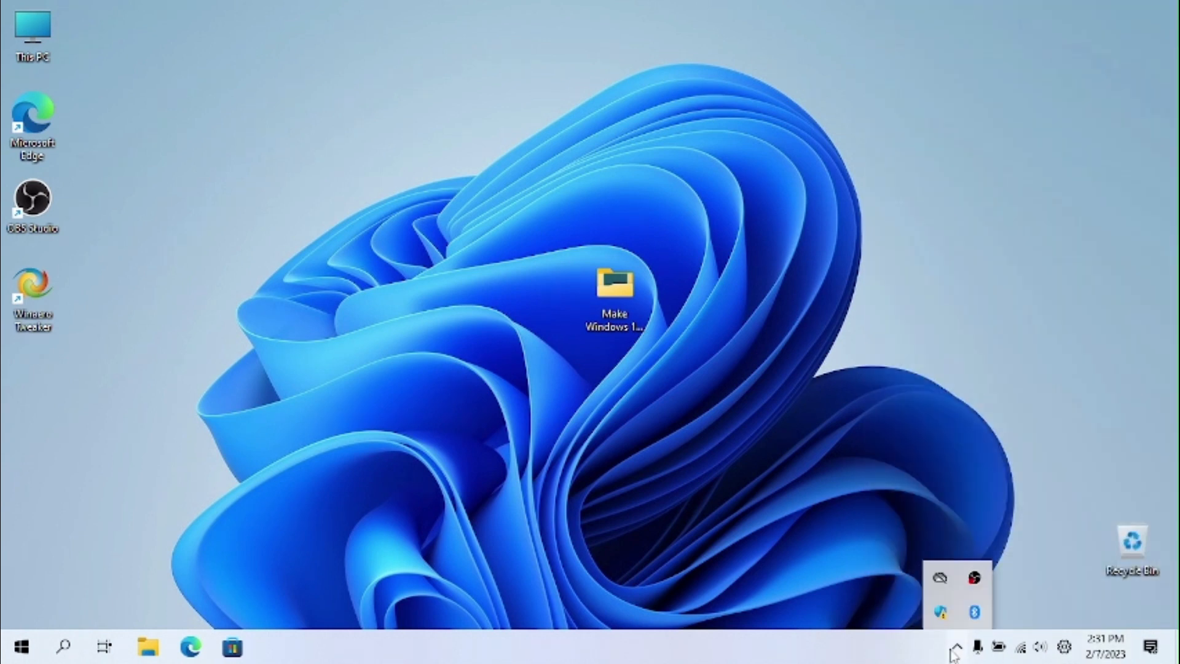
{"action": "left_click_drag", "start_coordinate": [974, 653], "coordinate": [974, 652]}
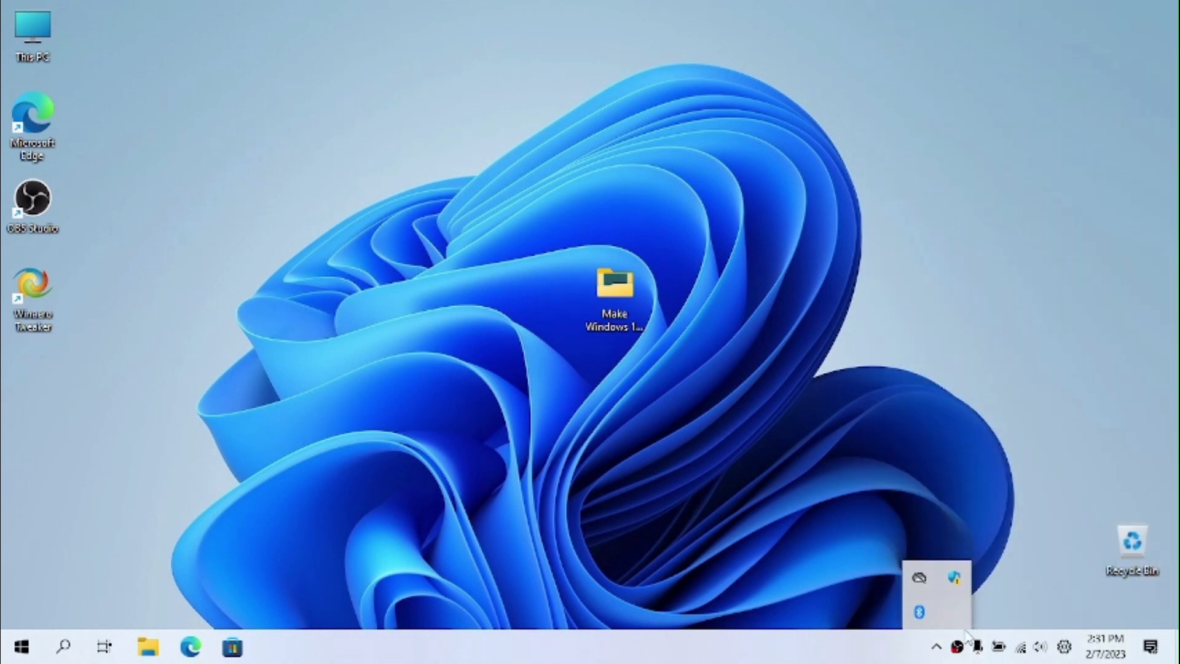
{"action": "left_click", "coordinate": [844, 623]}
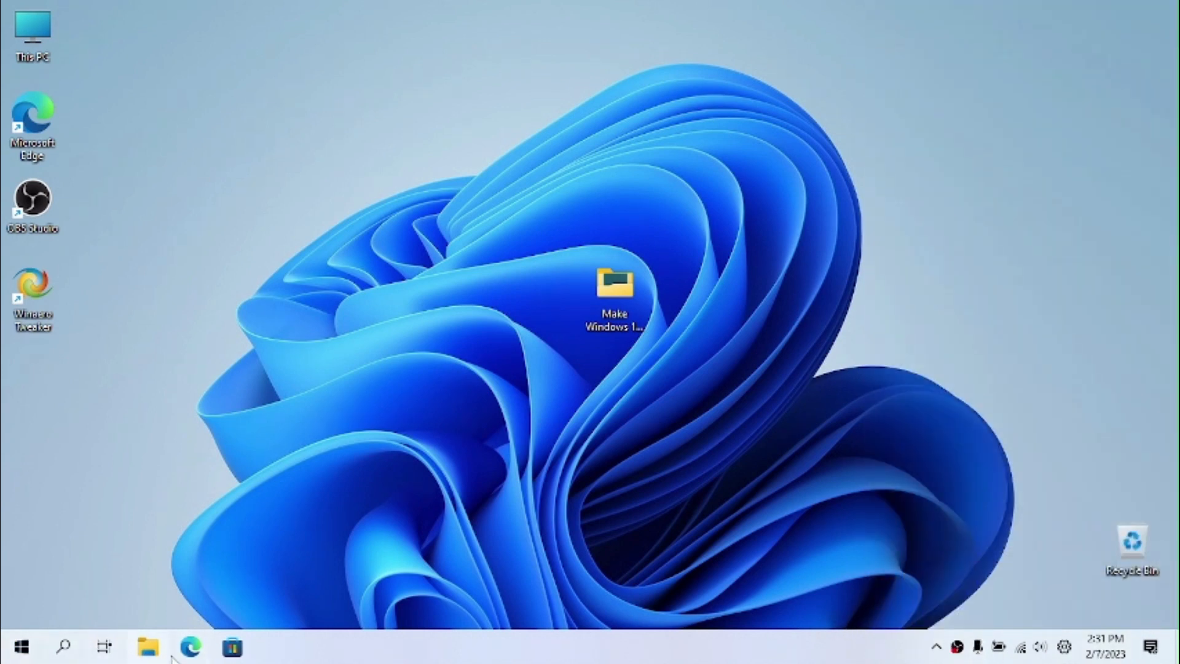
Open the taskbar properties, set the taskbar style to Windows 11 (default) and switch to the Start menu settings
{"action": "right_click", "coordinate": [458, 655]}
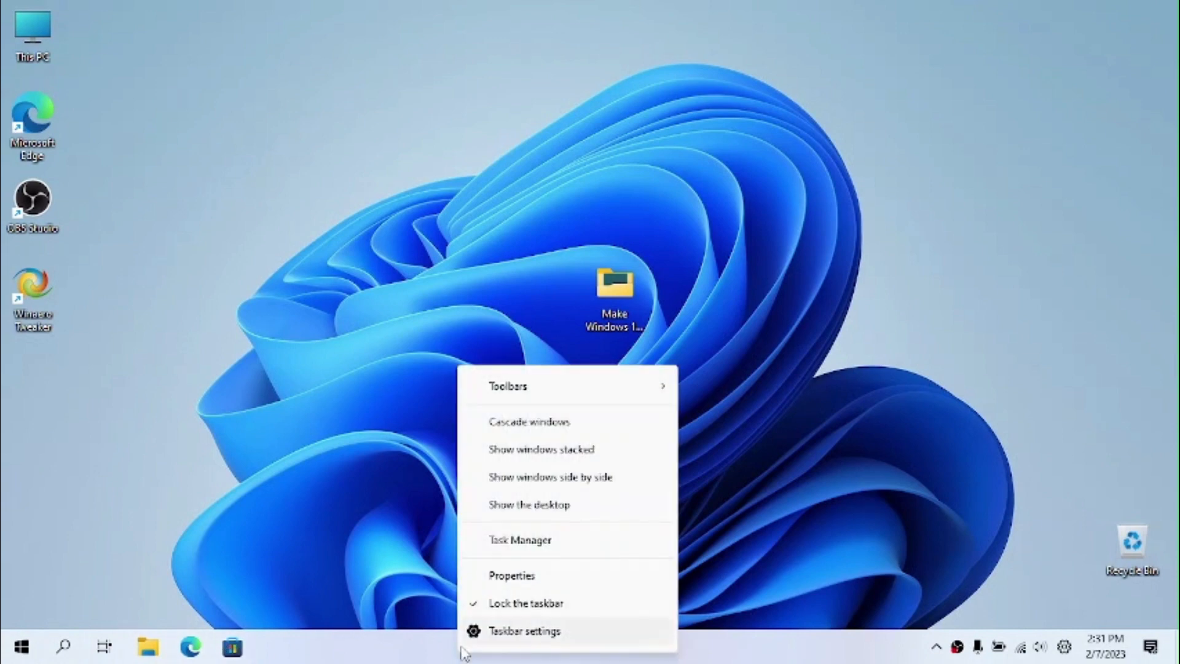
{"action": "left_click", "coordinate": [517, 575]}
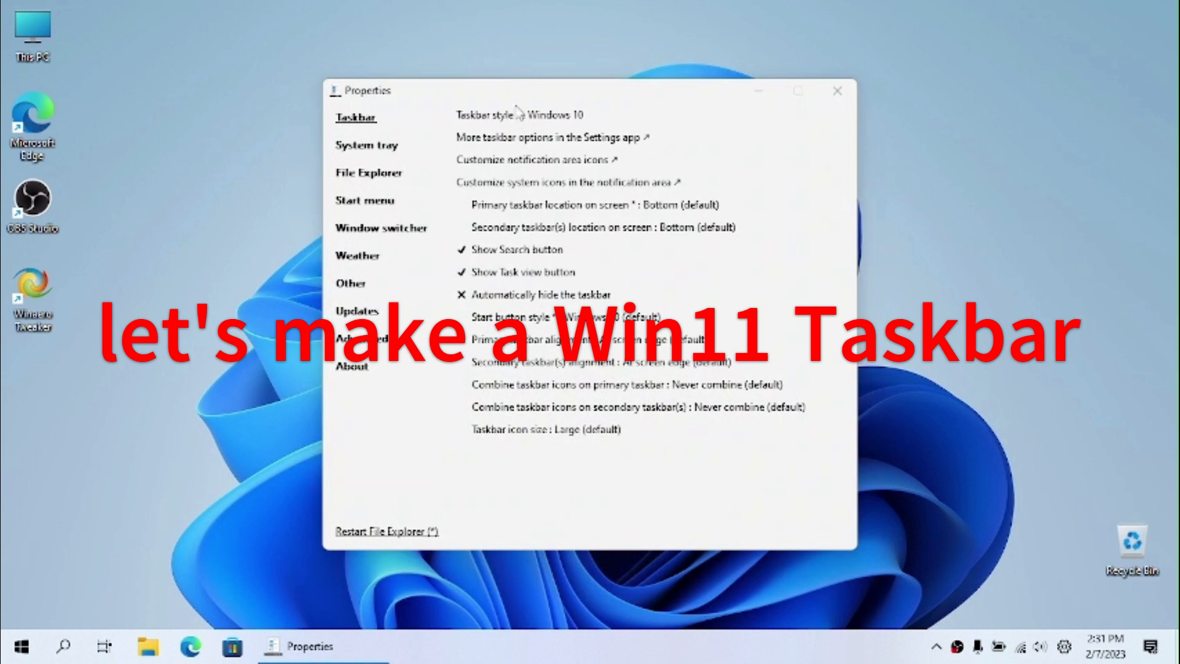
{"action": "left_click", "coordinate": [533, 116]}
{"action": "left_click", "coordinate": [539, 134]}
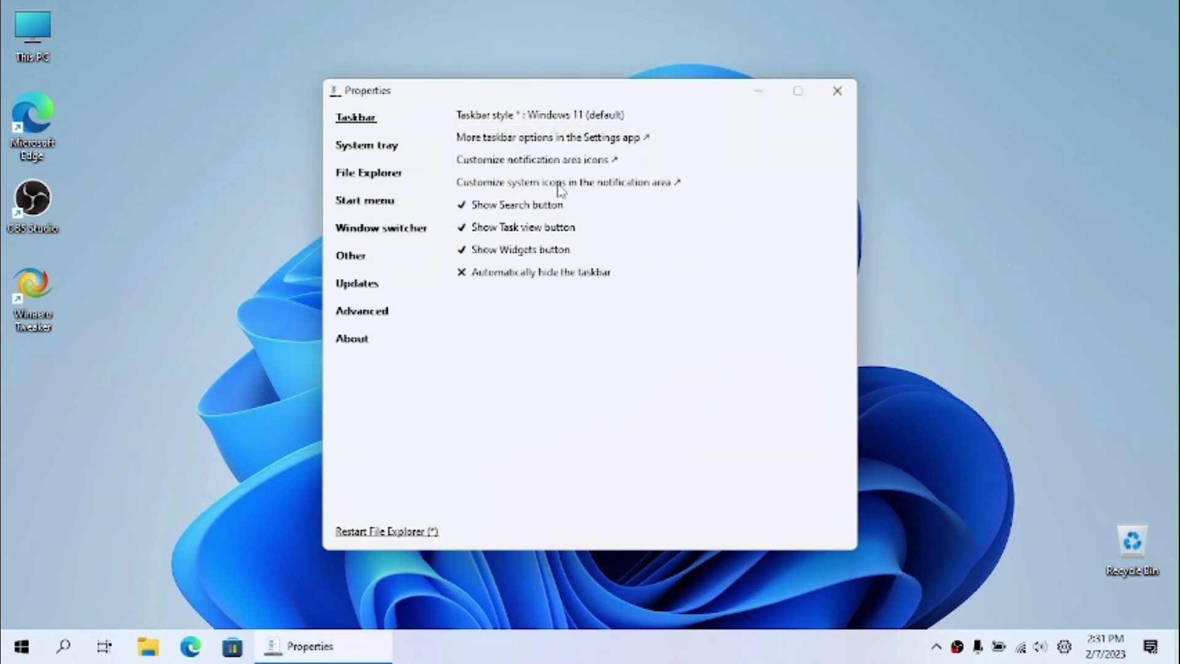
{"action": "left_click", "coordinate": [369, 201]}
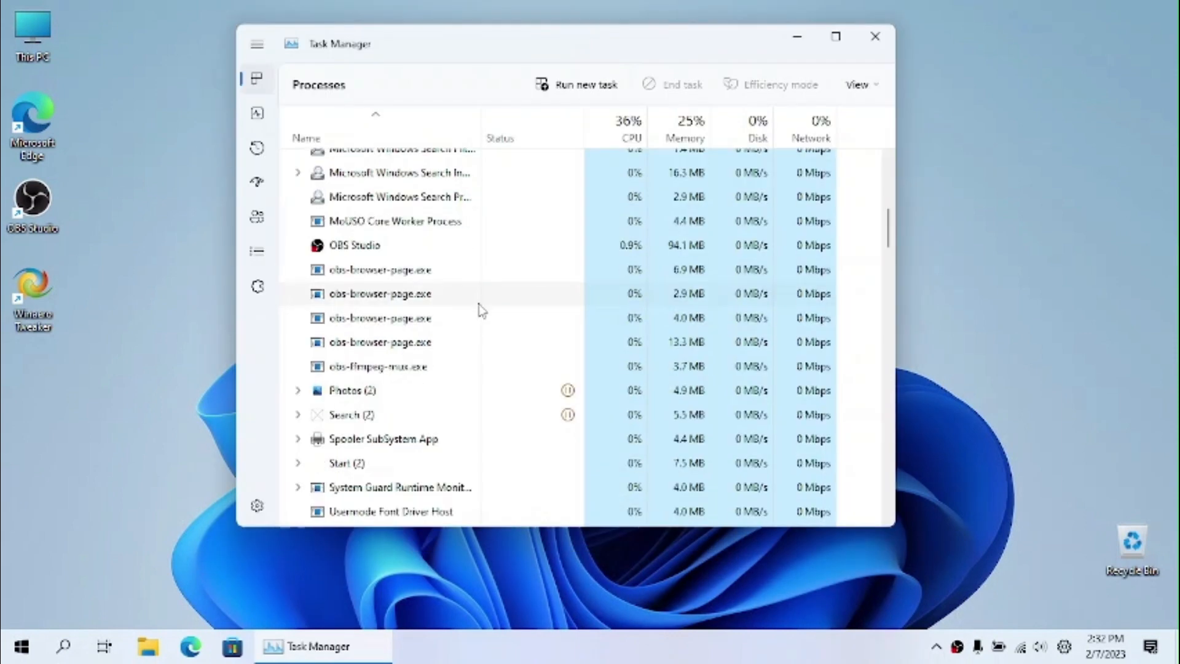
Restart Windows Explorer from the Task Manager process list, and minimize Task Manager
{"action": "scroll", "coordinate": [480, 308], "scroll_direction": "down", "scroll_amount": 10}
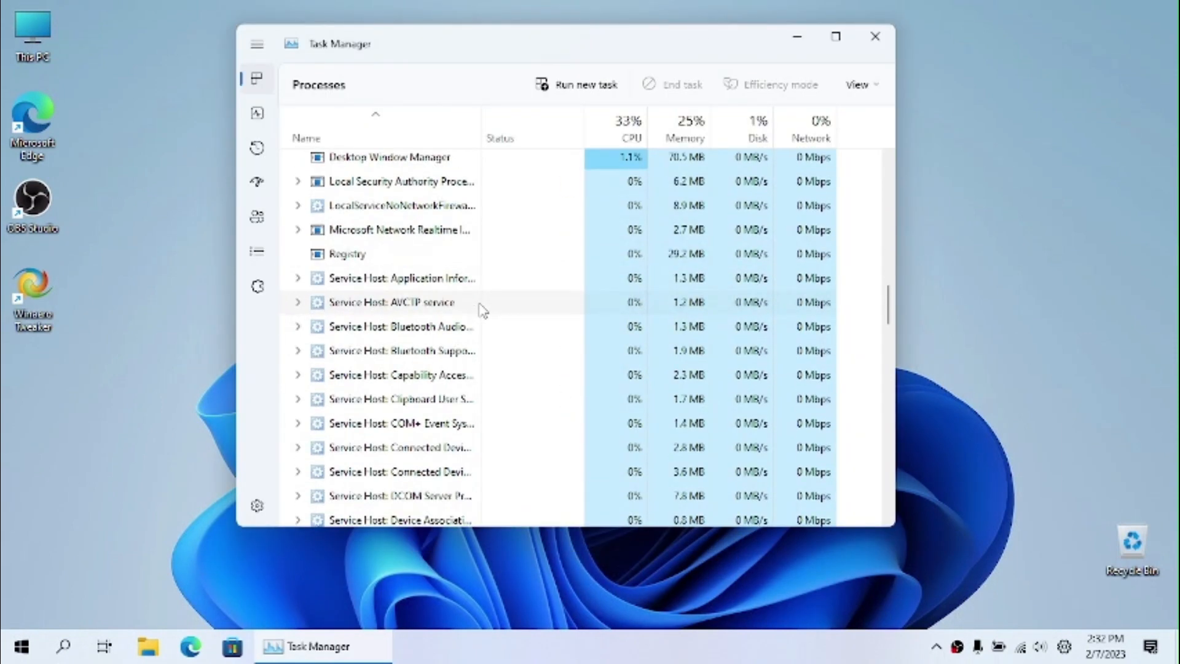
{"action": "scroll", "coordinate": [482, 311], "scroll_direction": "down", "scroll_amount": 15}
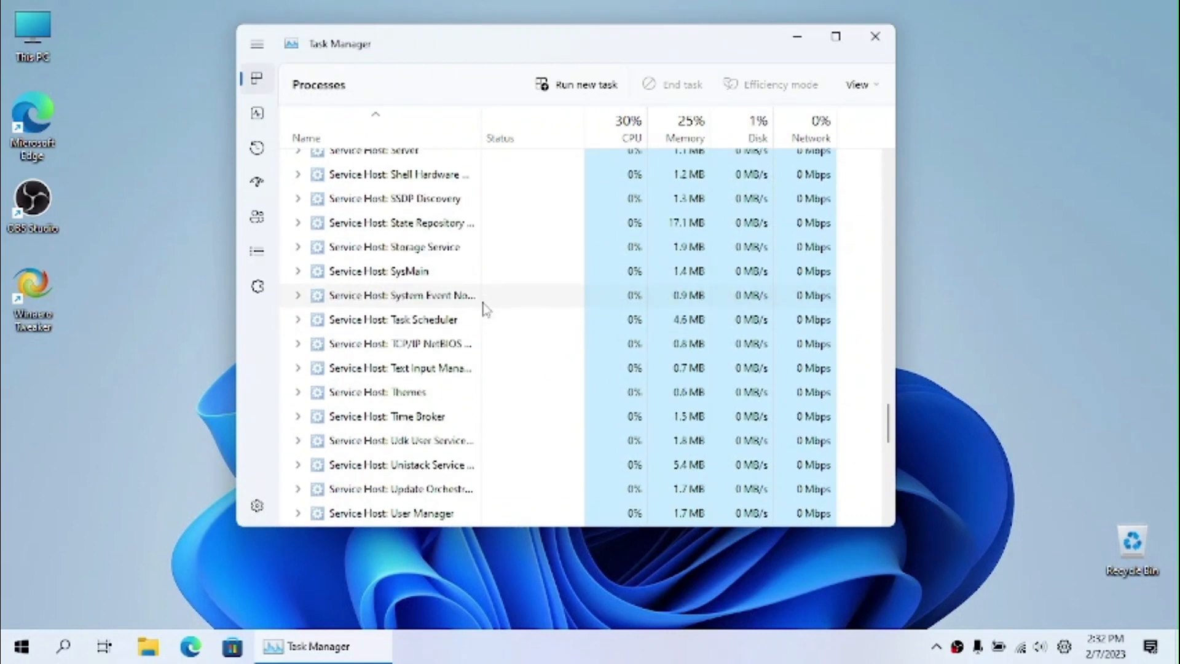
{"action": "scroll", "coordinate": [482, 310], "scroll_direction": "down", "scroll_amount": 10}
{"action": "left_click", "coordinate": [369, 368]}
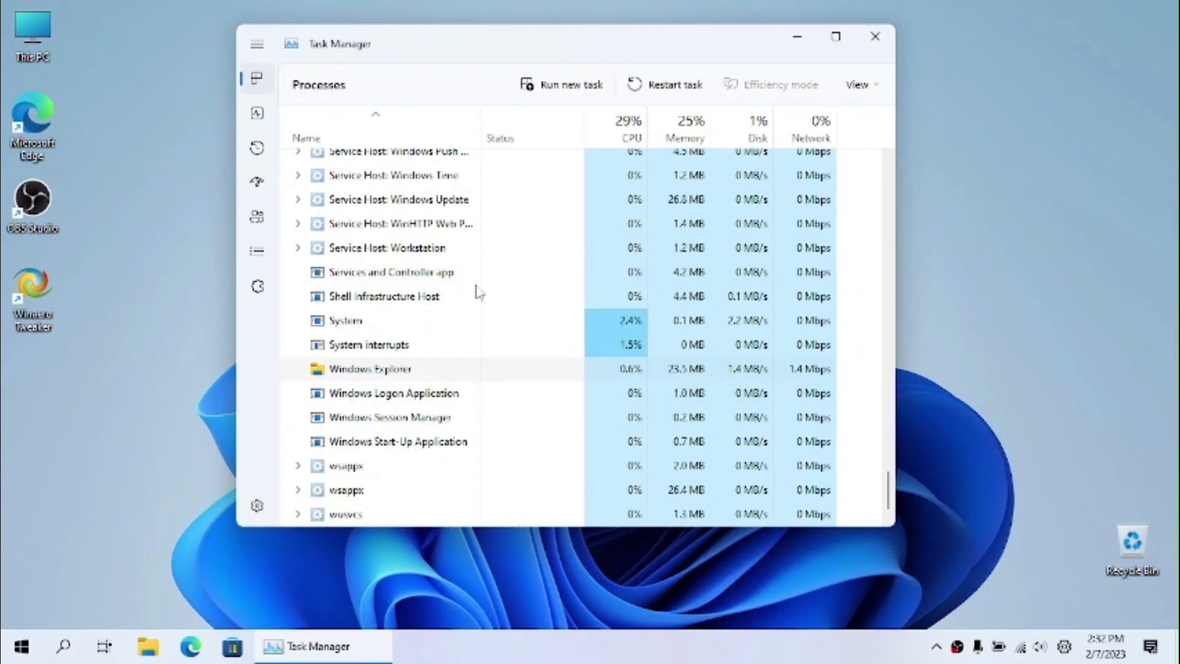
{"action": "left_click", "coordinate": [674, 85]}
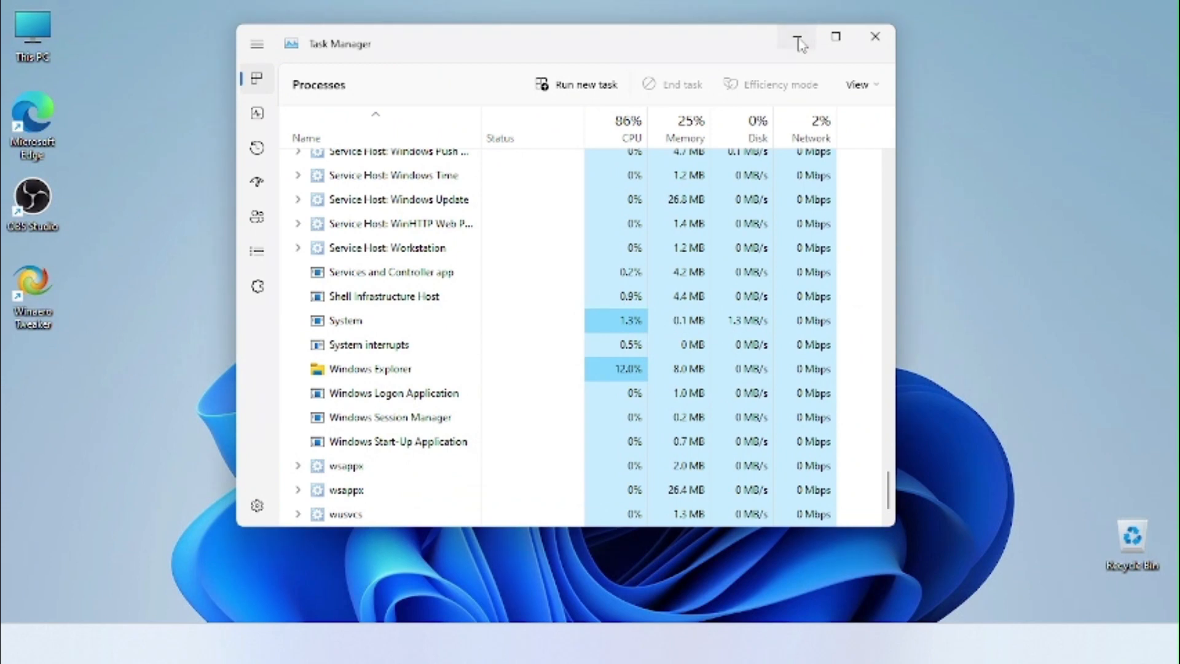
{"action": "left_click", "coordinate": [798, 39]}
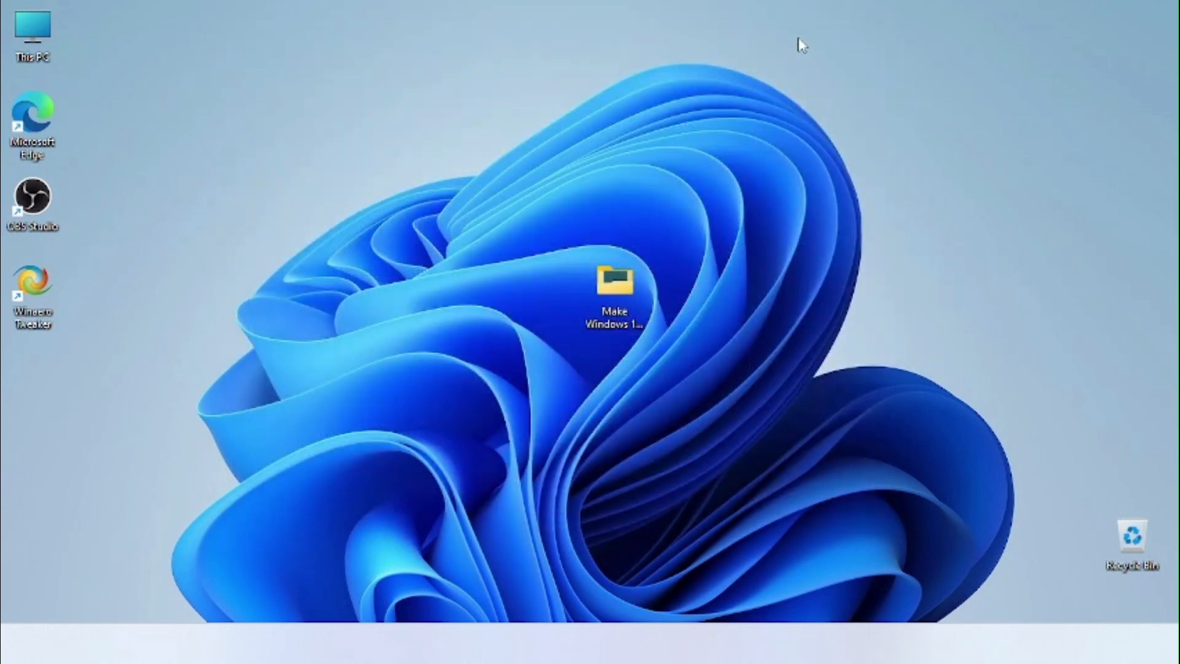
Reopen the taskbar properties and review the System tray, File Explorer and Start menu settings
{"action": "right_click", "coordinate": [800, 648]}
{"action": "left_click", "coordinate": [830, 584]}
{"action": "left_click", "coordinate": [367, 145]}
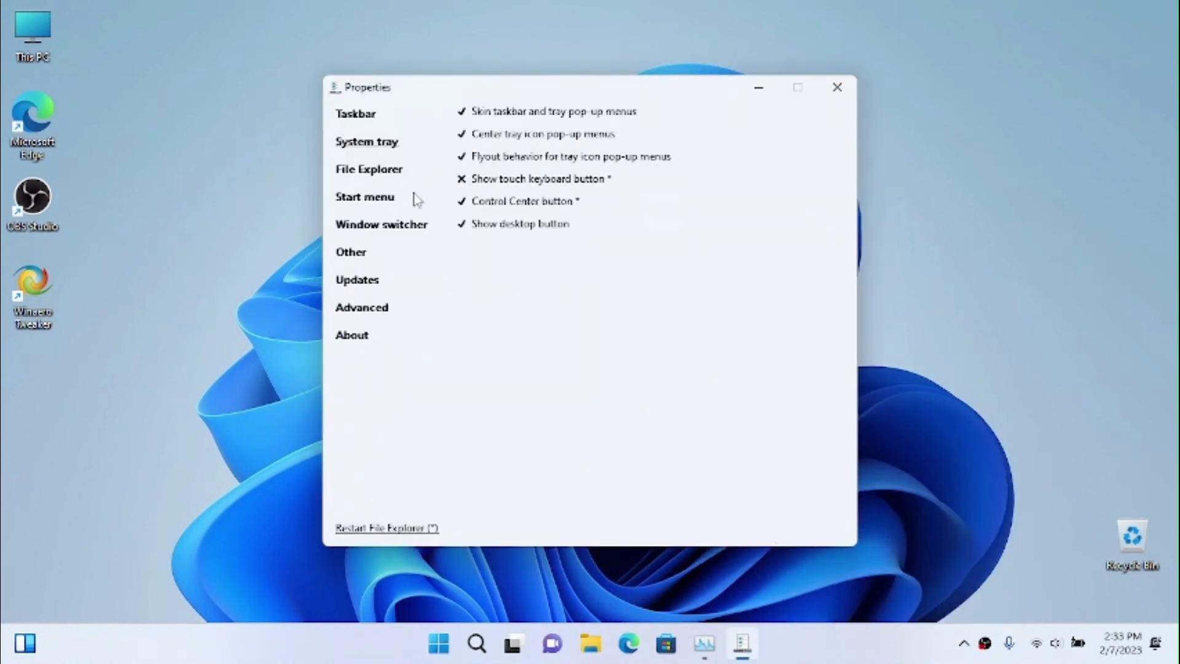
{"action": "left_click", "coordinate": [396, 173]}
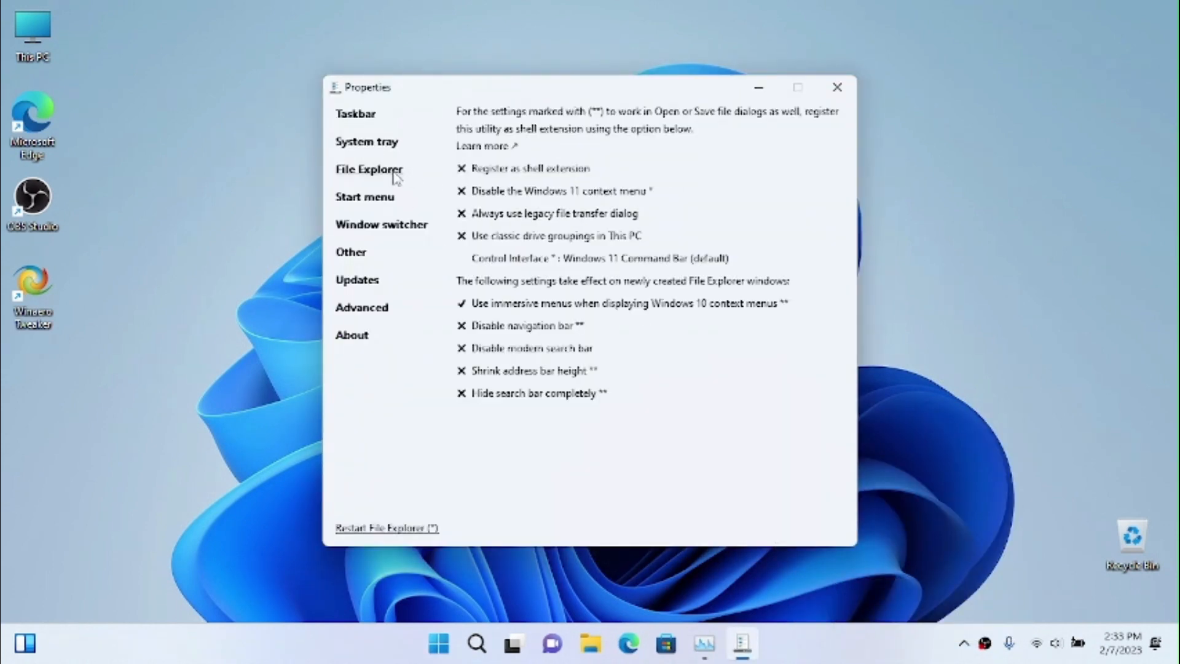
{"action": "left_click", "coordinate": [380, 197]}
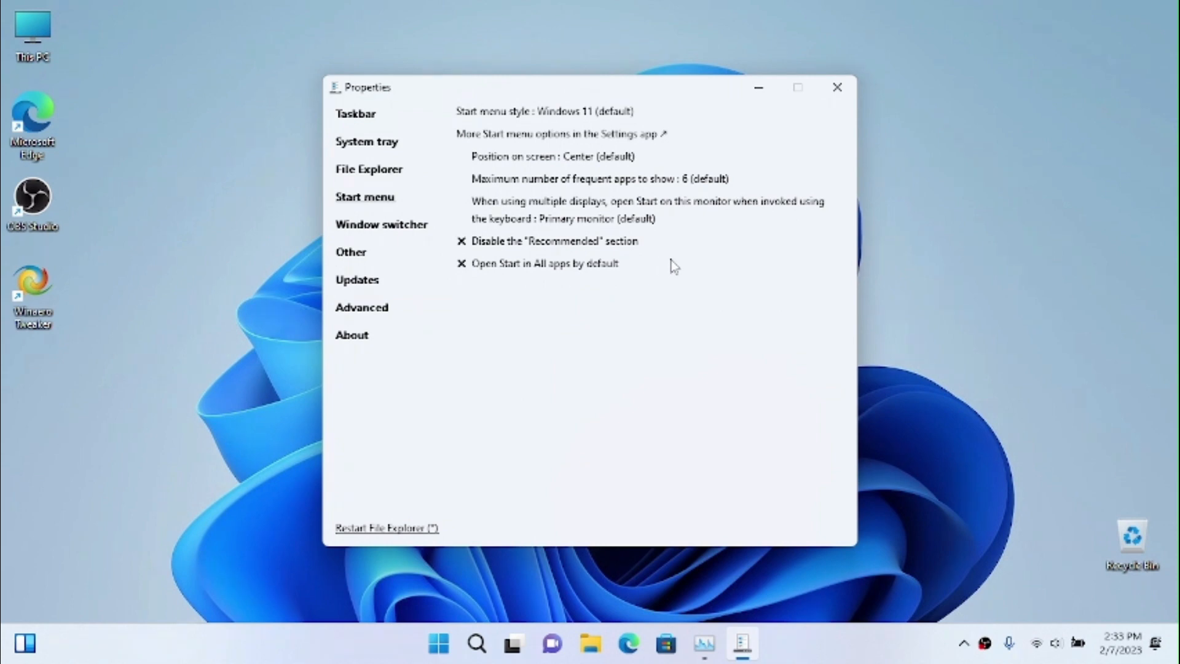
Set the Start menu style to Windows 10, and look through the resulting Start menu's app list
{"action": "left_click", "coordinate": [589, 165]}
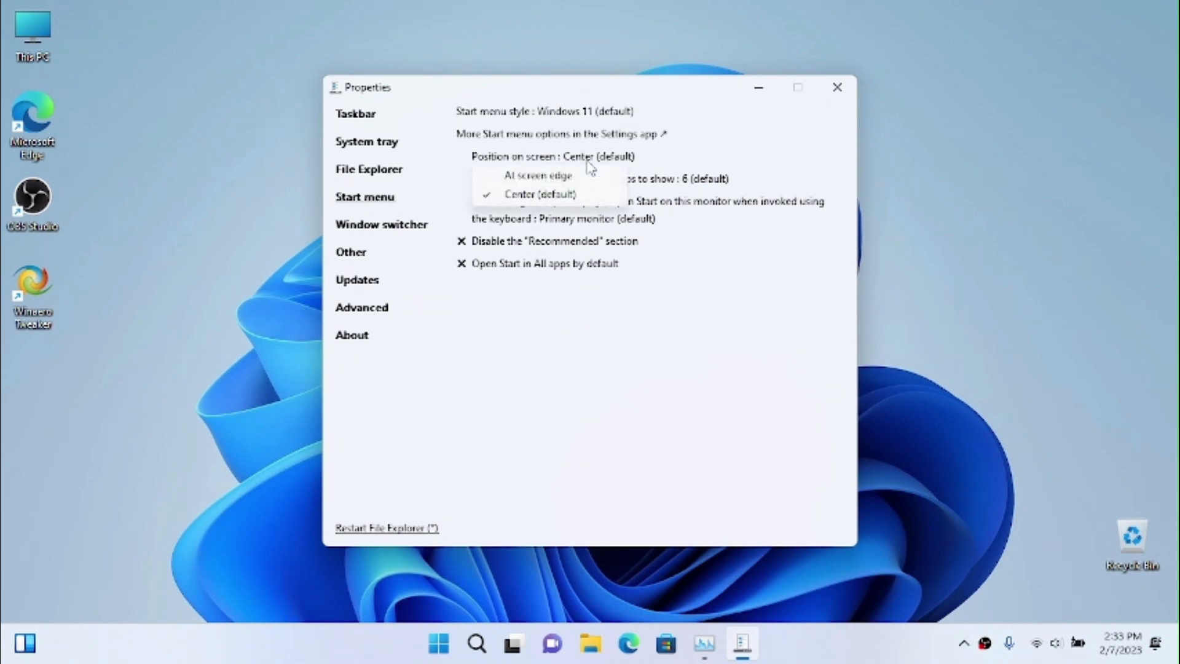
{"action": "left_click", "coordinate": [615, 117]}
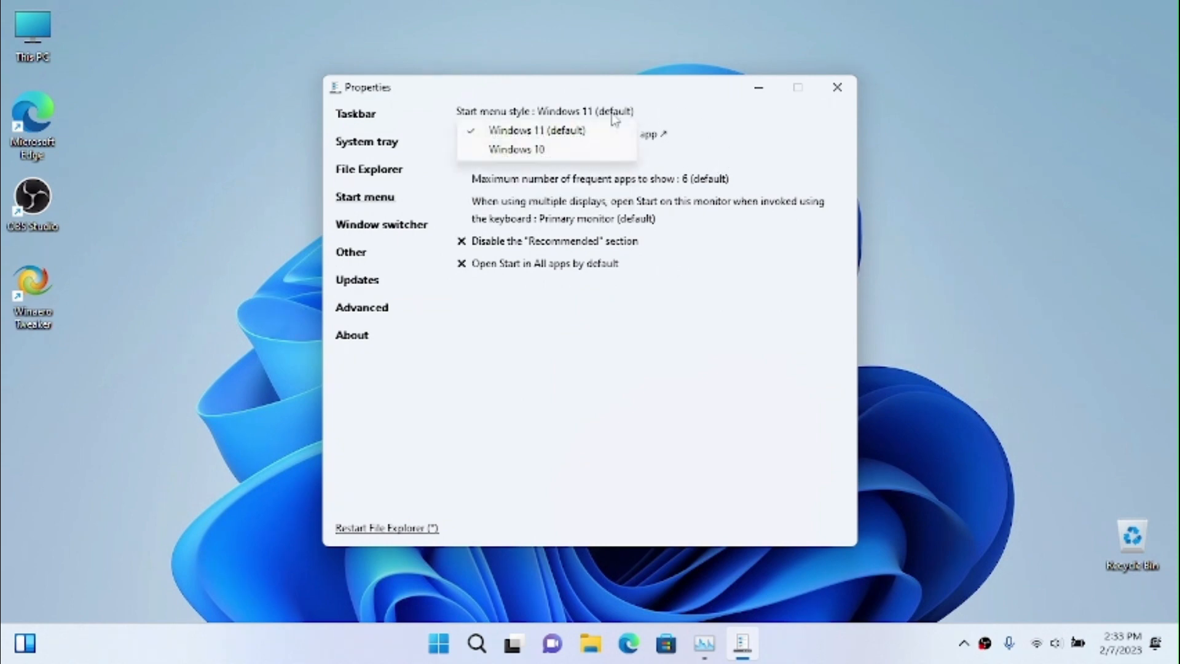
{"action": "left_click", "coordinate": [545, 151]}
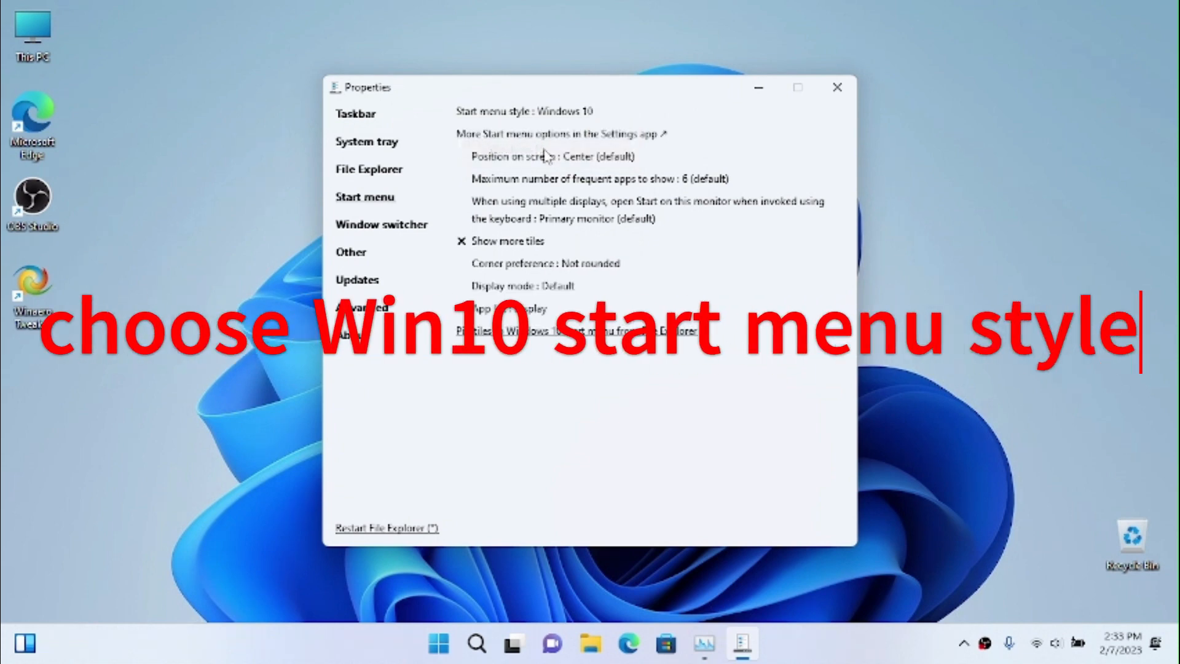
{"action": "left_click", "coordinate": [436, 658]}
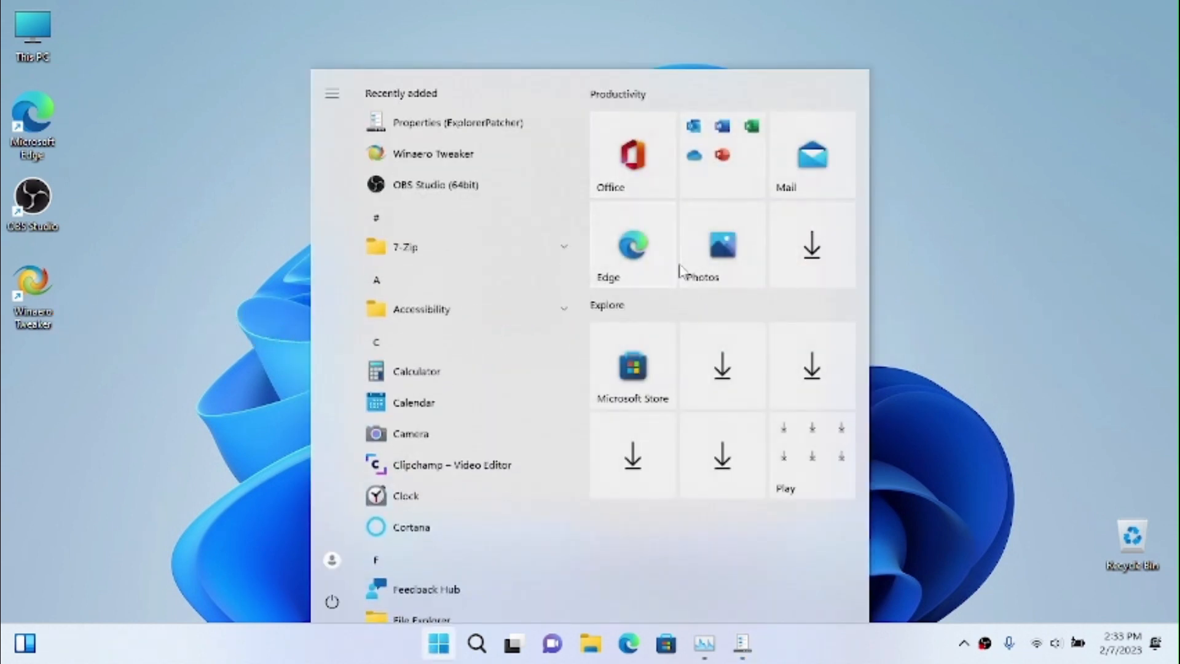
{"action": "scroll", "coordinate": [500, 396], "scroll_direction": "down", "scroll_amount": 10}
{"action": "scroll", "coordinate": [499, 397], "scroll_direction": "down", "scroll_amount": 5}
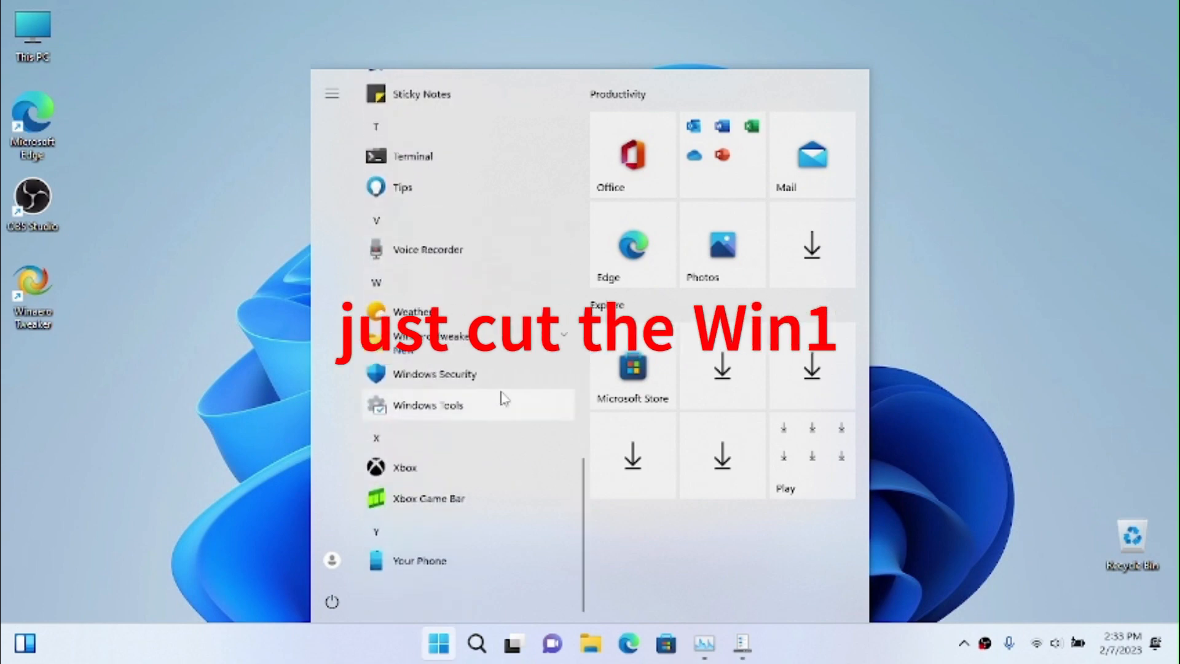
{"action": "scroll", "coordinate": [499, 395], "scroll_direction": "up", "scroll_amount": 15}
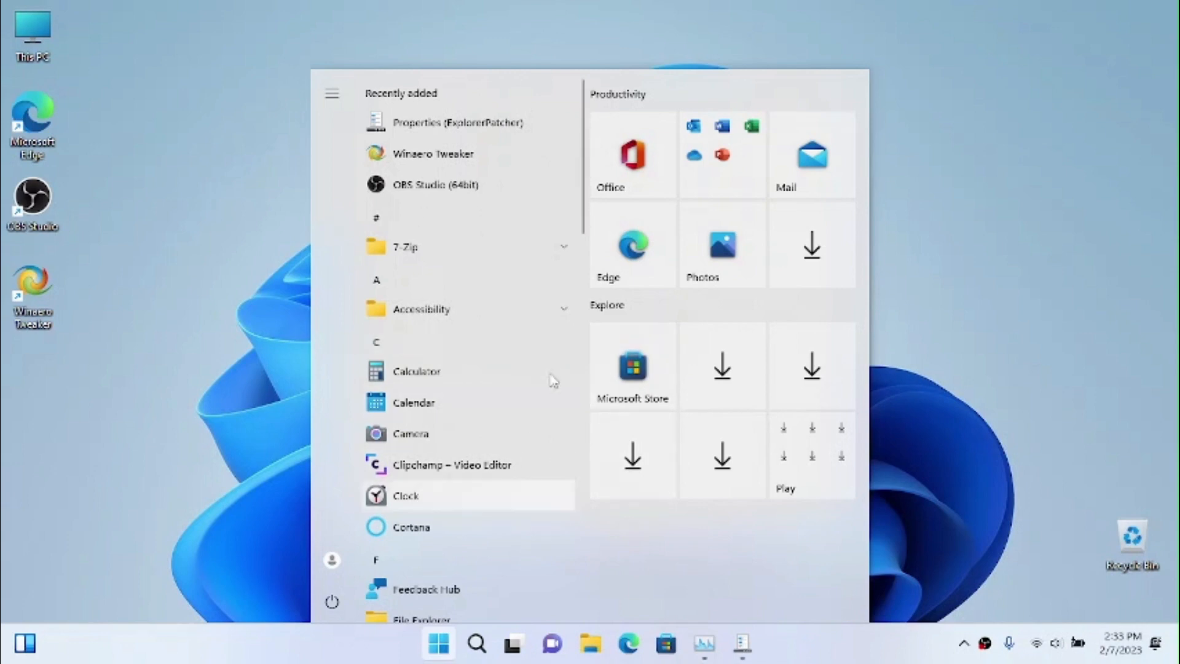
{"action": "left_click", "coordinate": [257, 233]}
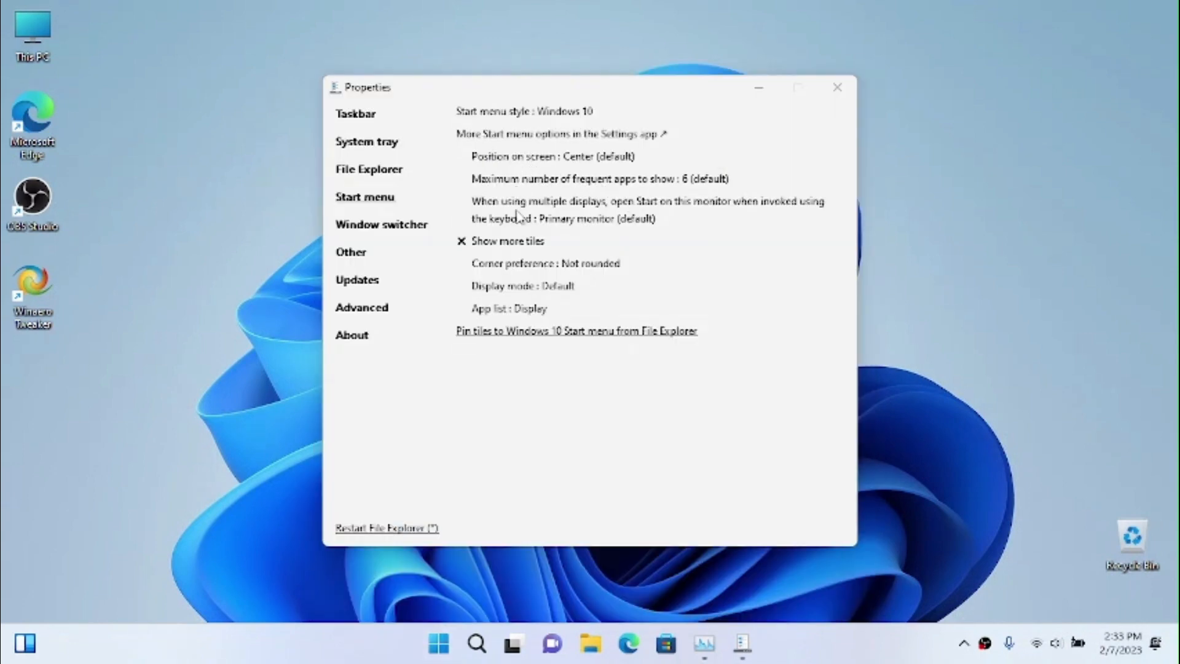
Set the Start menu display mode to Full screen Start and close the properties window
{"action": "left_click", "coordinate": [556, 287]}
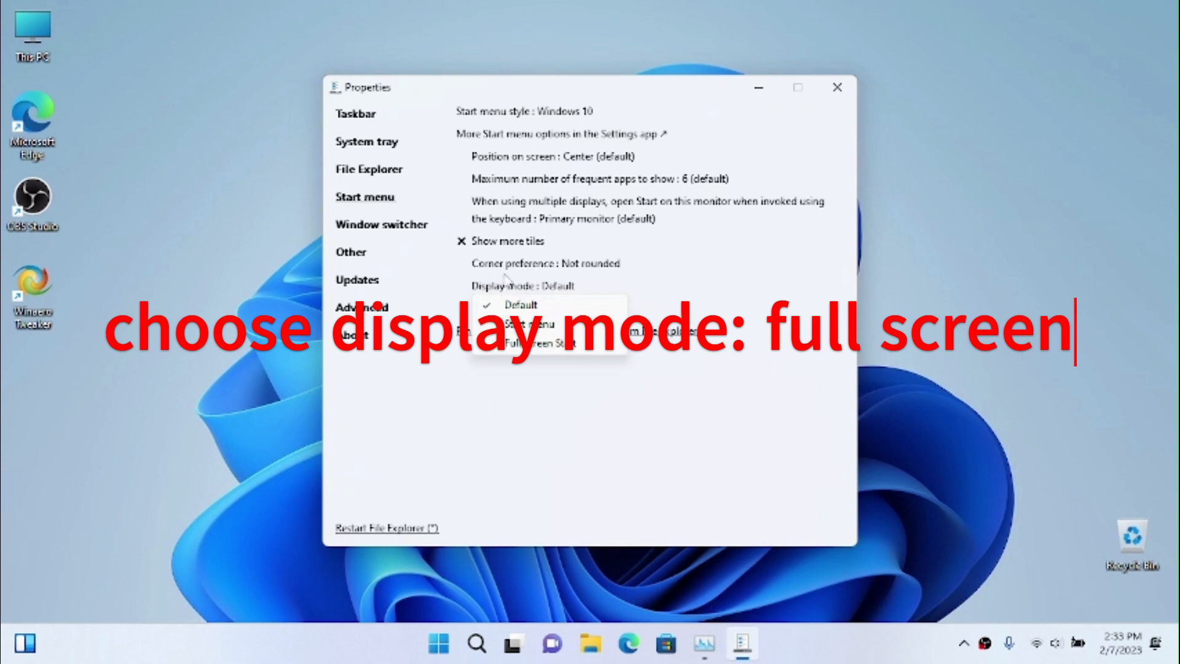
{"action": "left_click", "coordinate": [539, 342]}
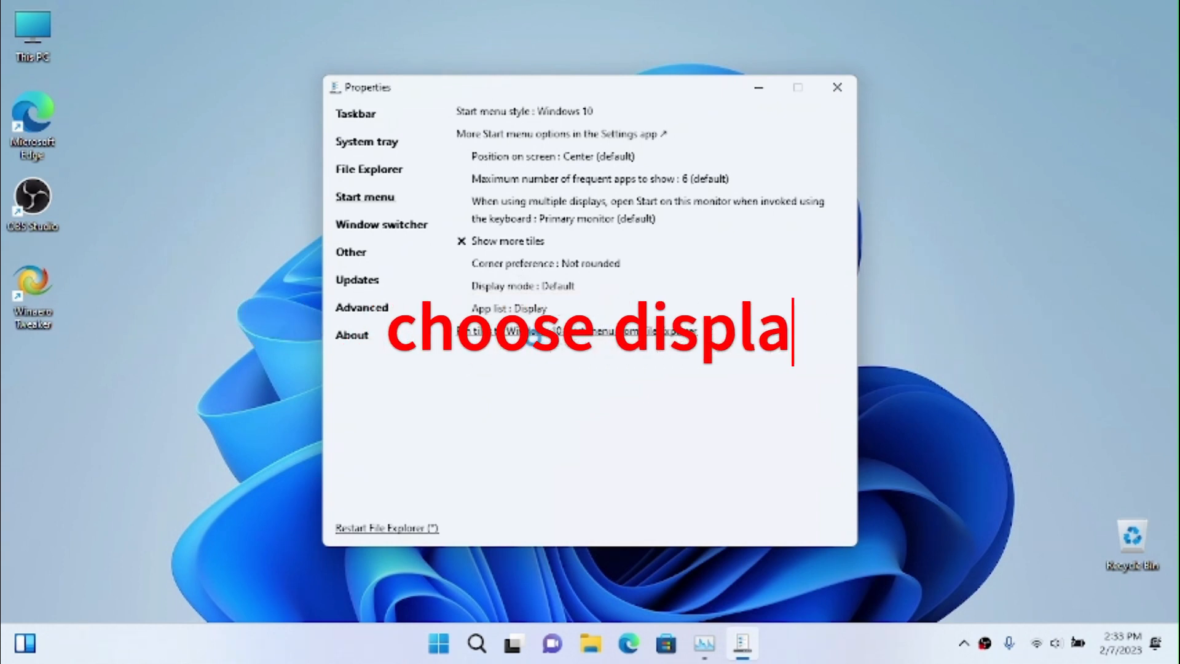
{"action": "left_click", "coordinate": [477, 467]}
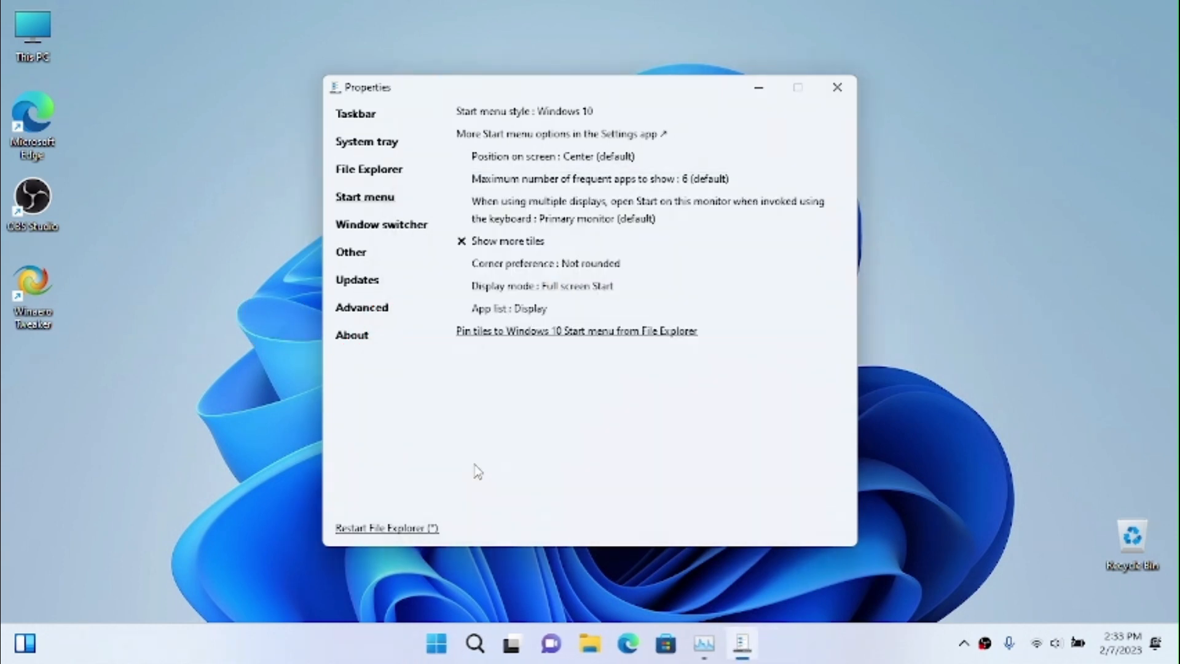
{"action": "left_click", "coordinate": [837, 86]}
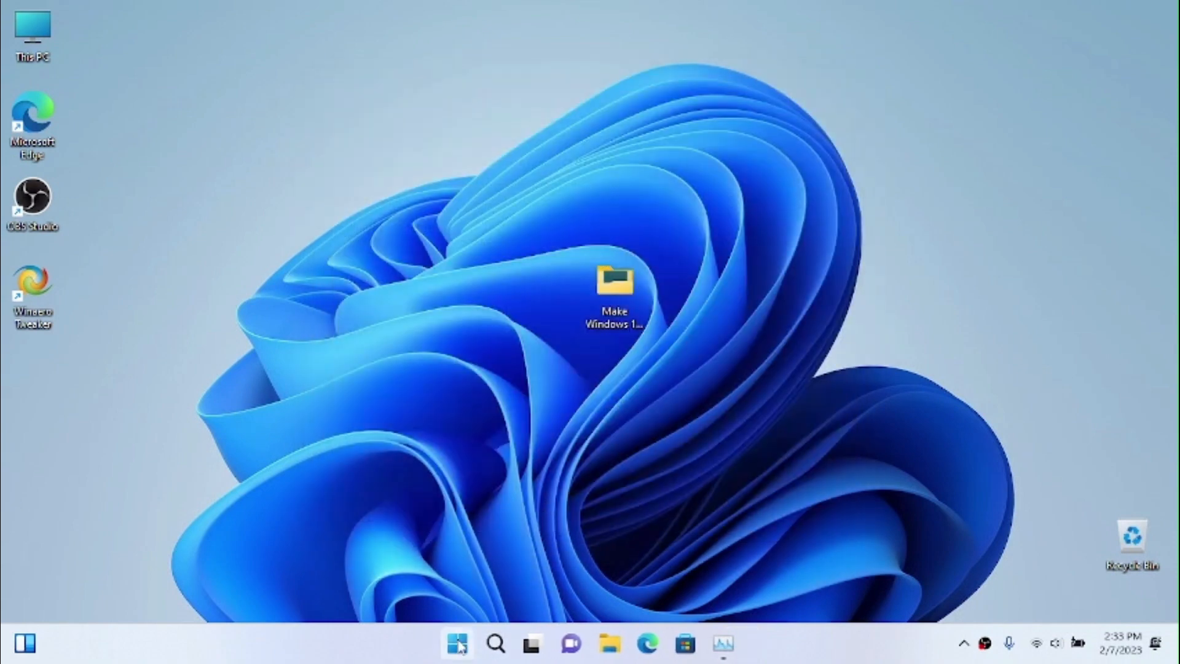
Examine the full-screen Start's pinned tiles and all-apps list, and return to the desktop
{"action": "left_click", "coordinate": [457, 644]}
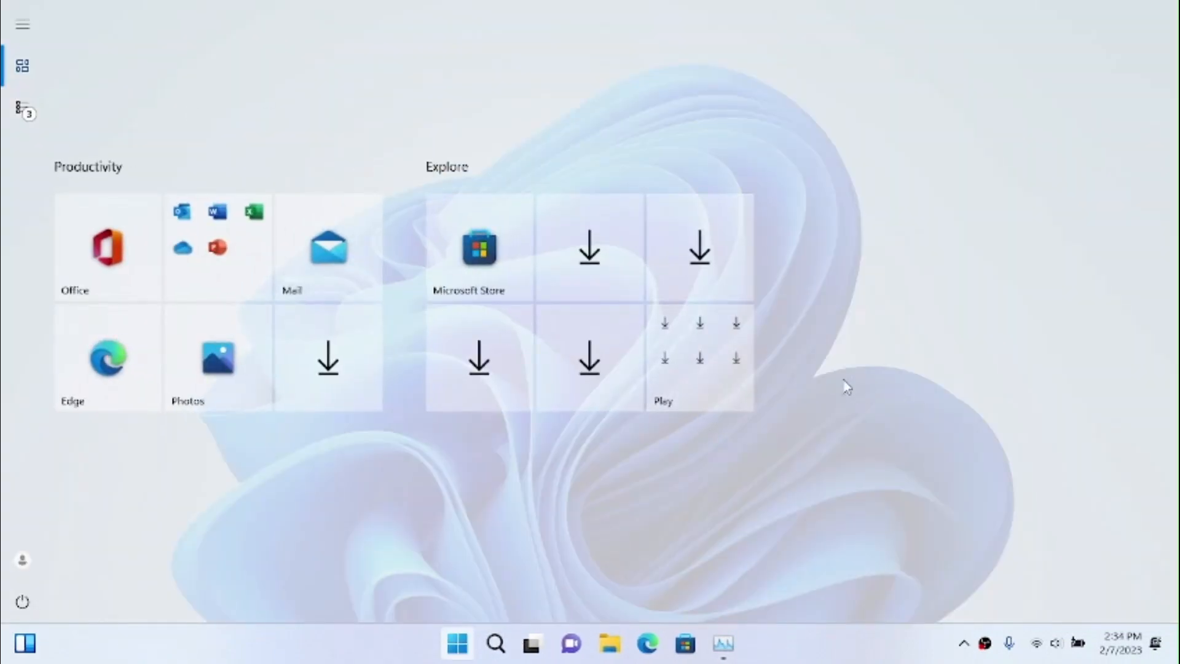
{"action": "key", "text": "super"}
{"action": "key", "text": "super"}
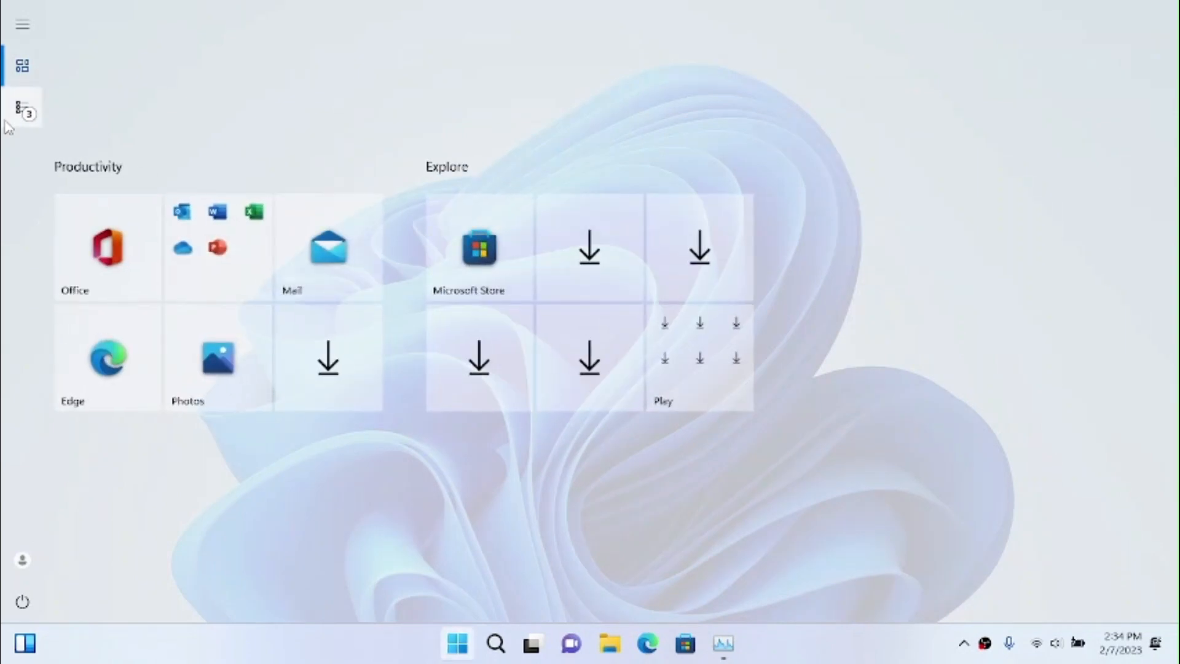
{"action": "left_click", "coordinate": [19, 119]}
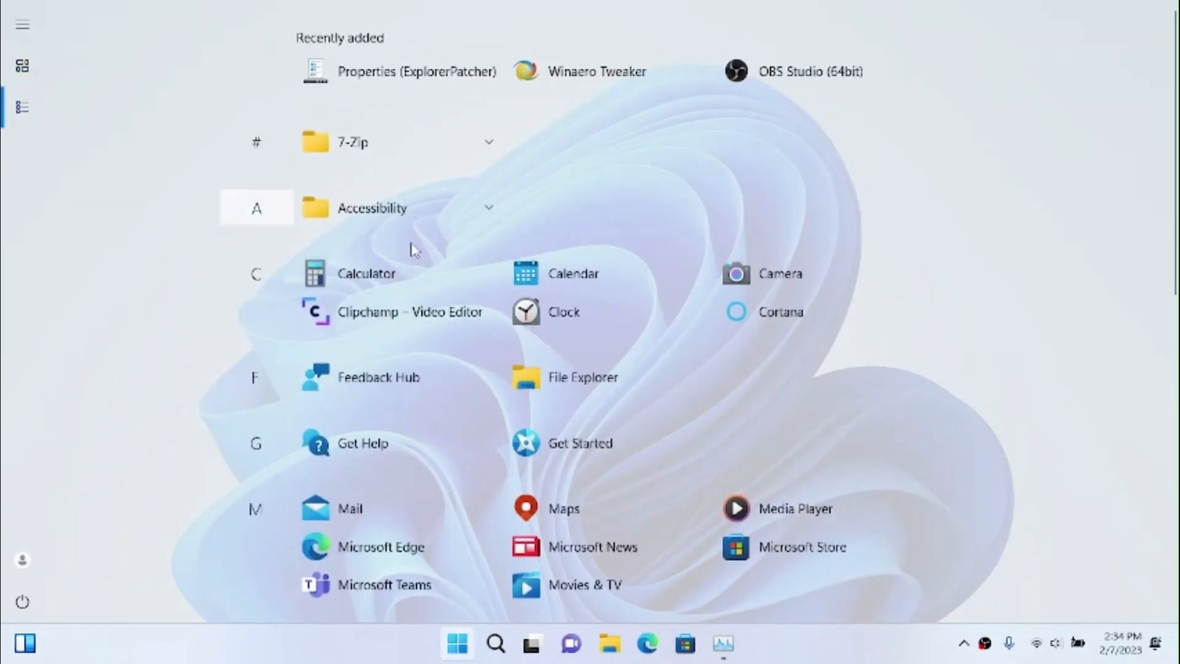
{"action": "left_click", "coordinate": [21, 67]}
{"action": "left_click", "coordinate": [815, 662]}
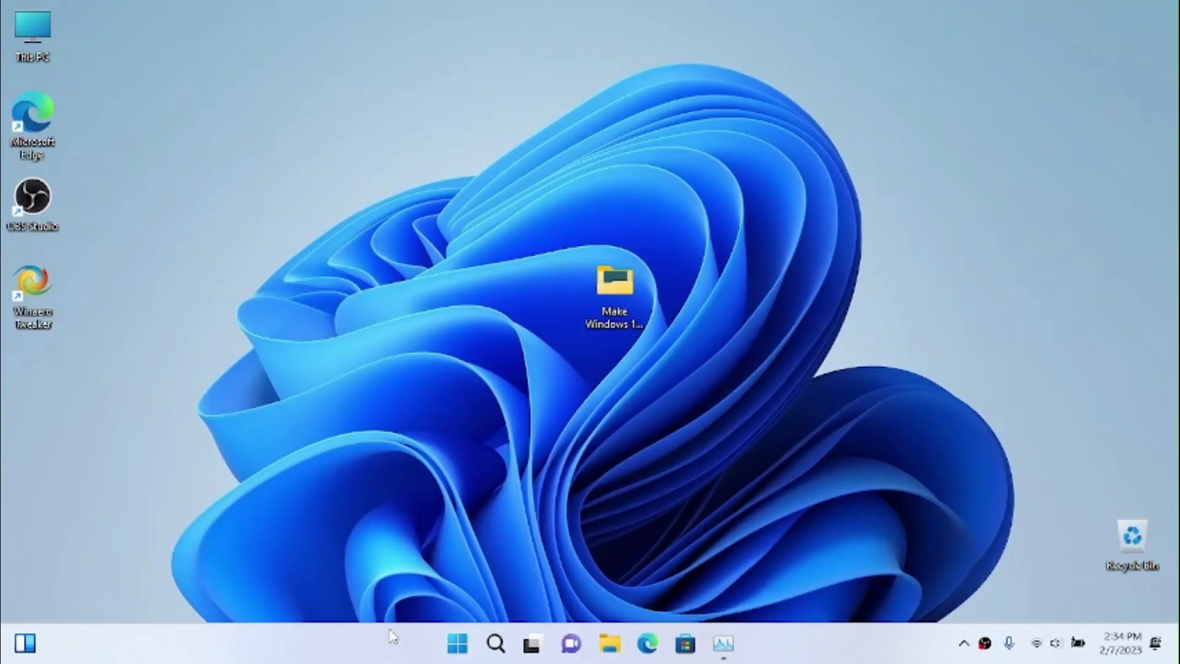
{"action": "left_click", "coordinate": [456, 643]}
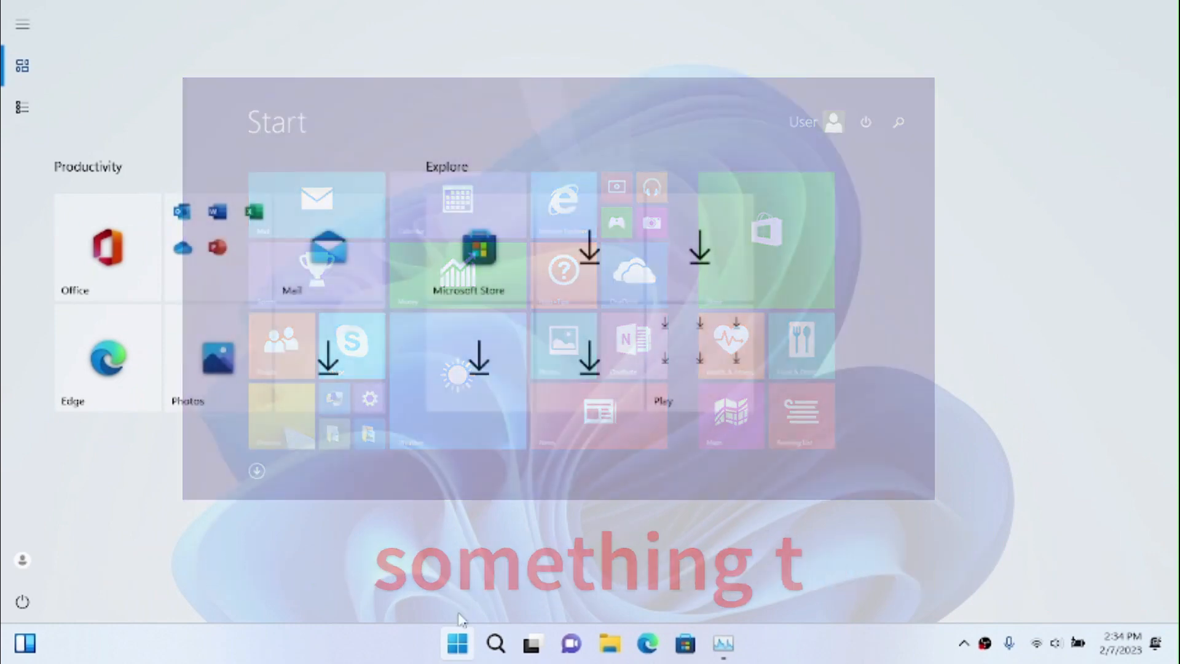
{"action": "left_click", "coordinate": [423, 648]}
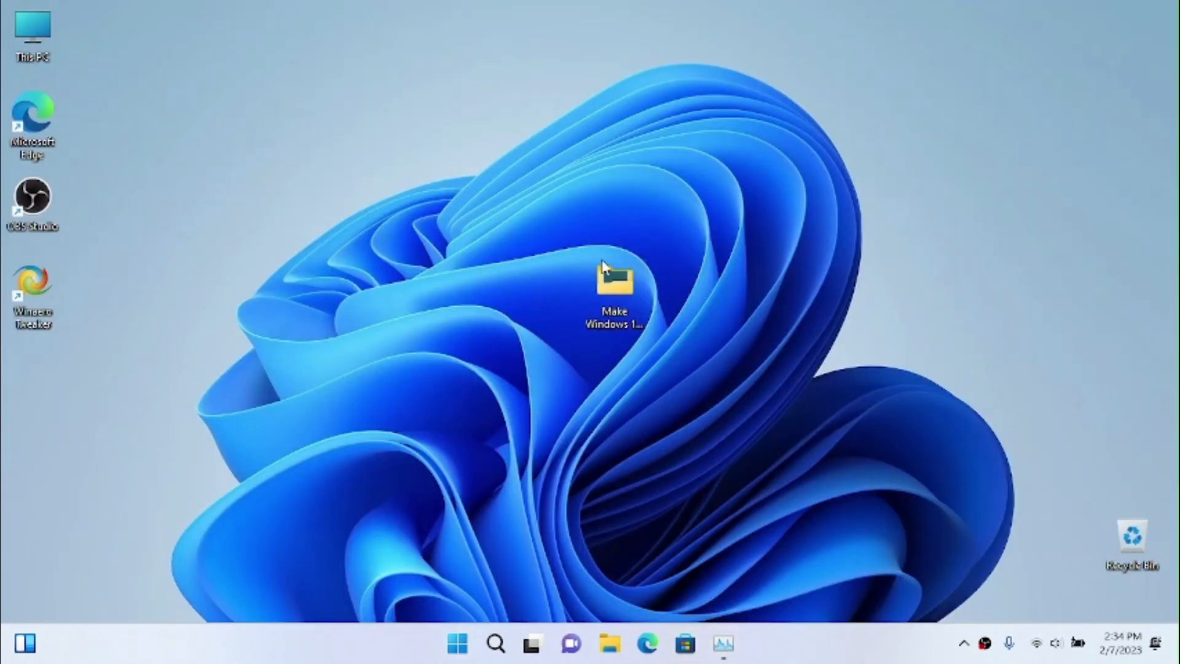
Launch WindowBlinds11_setup.exe from the desktop's Windows 8 Consumer Preview folder, close Task Manager and allow the installer to make changes
{"action": "double_click", "coordinate": [612, 290]}
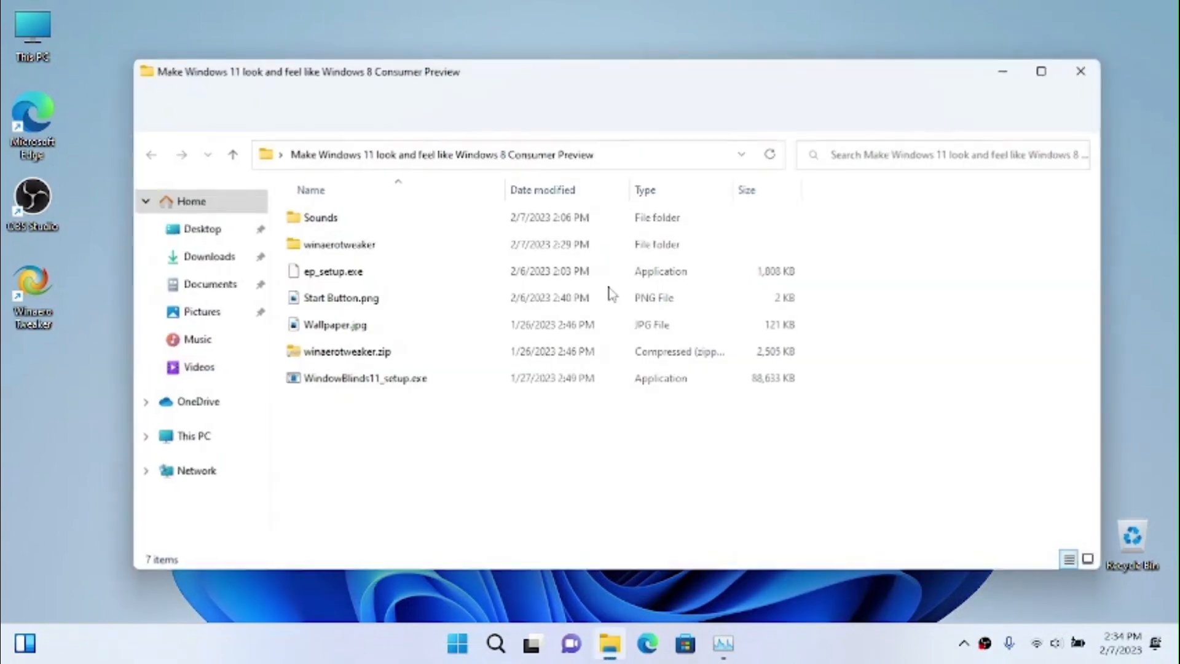
{"action": "double_click", "coordinate": [382, 386]}
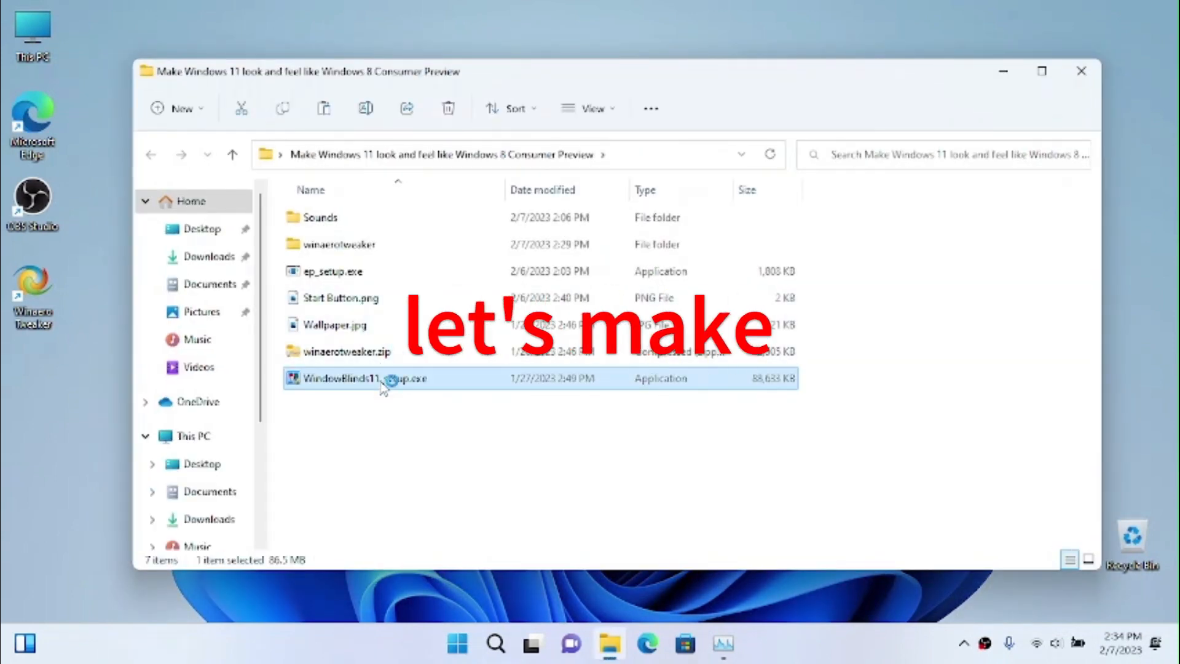
{"action": "right_click", "coordinate": [810, 655]}
{"action": "left_click", "coordinate": [724, 643]}
{"action": "right_click", "coordinate": [723, 642]}
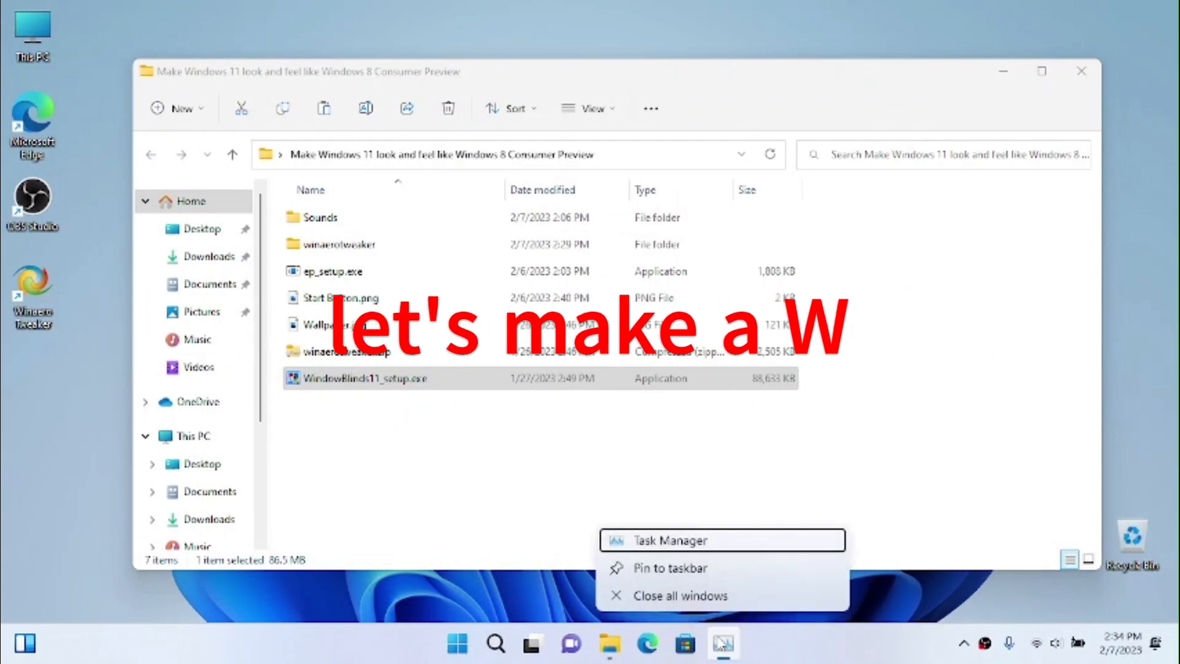
{"action": "left_click", "coordinate": [669, 593]}
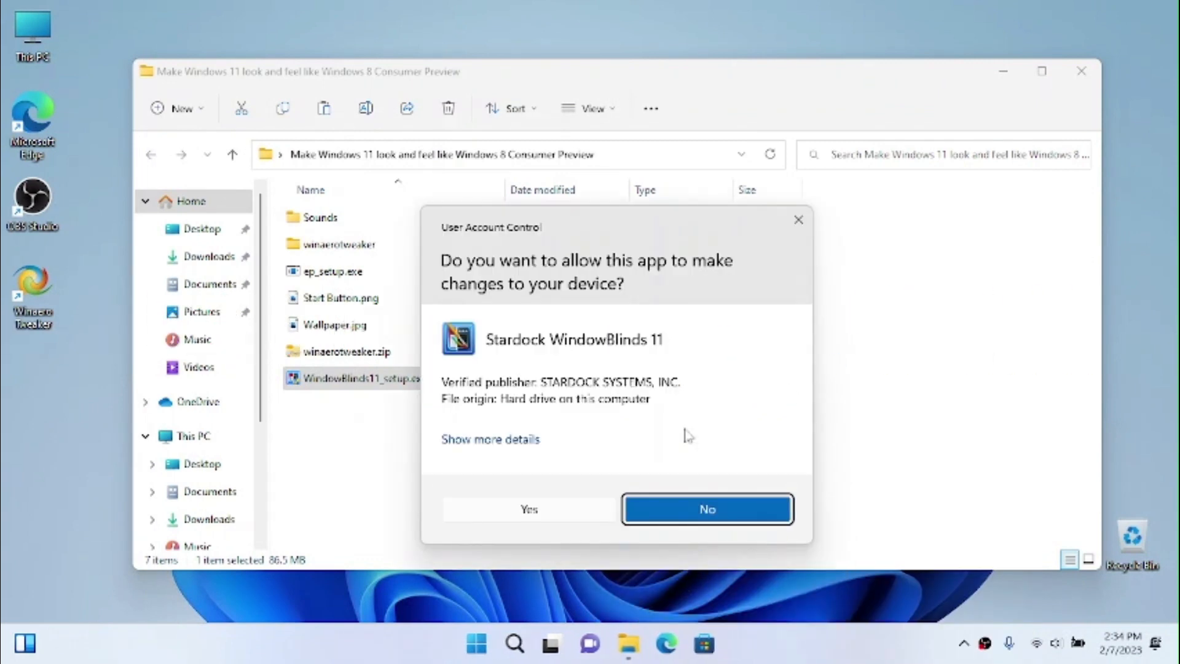
{"action": "left_click", "coordinate": [476, 509]}
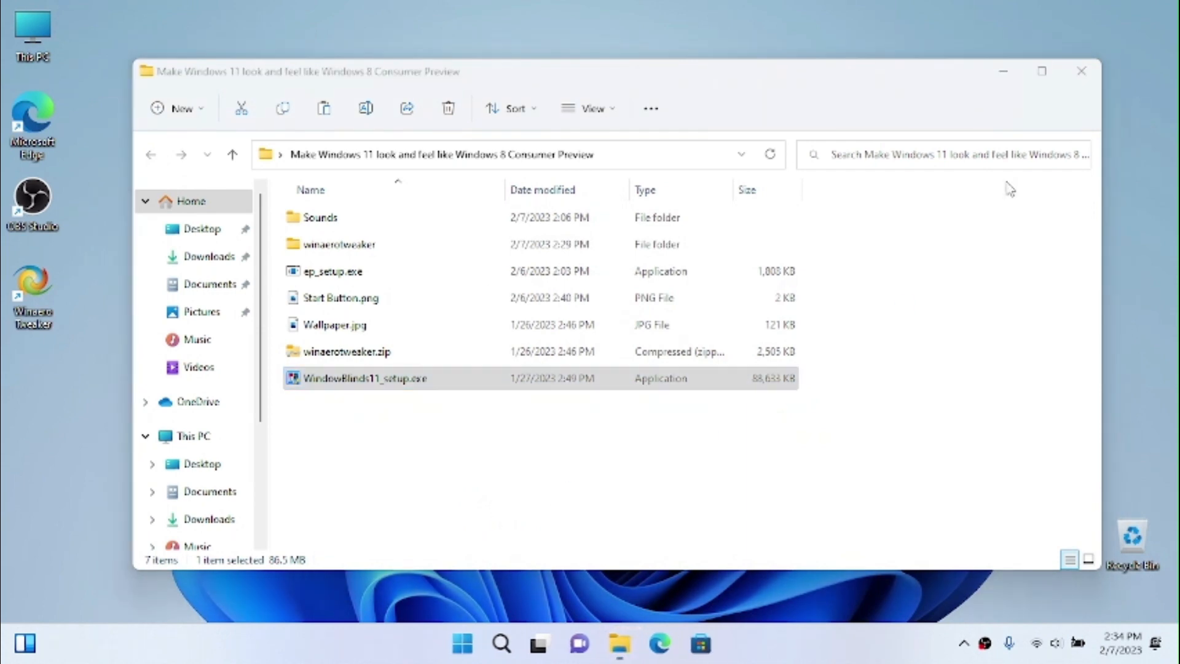
Minimize the folder window, accept the WindowBlinds 11 license agreement and keep the default installation folder
{"action": "left_click", "coordinate": [1003, 74]}
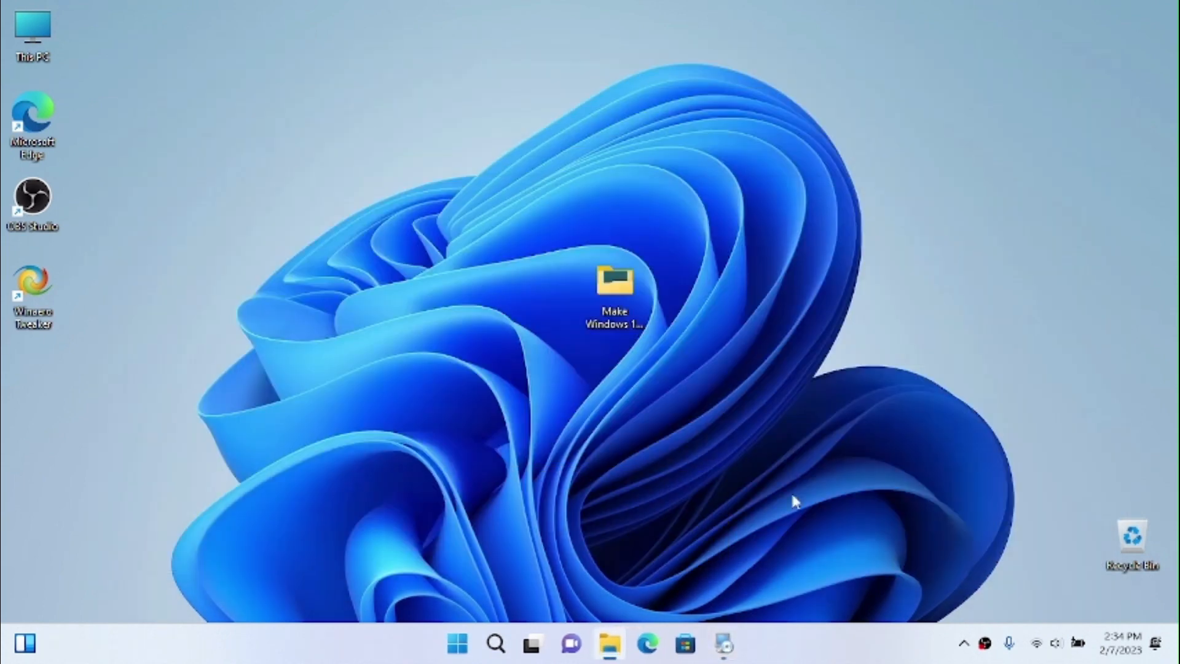
{"action": "left_click", "coordinate": [735, 638]}
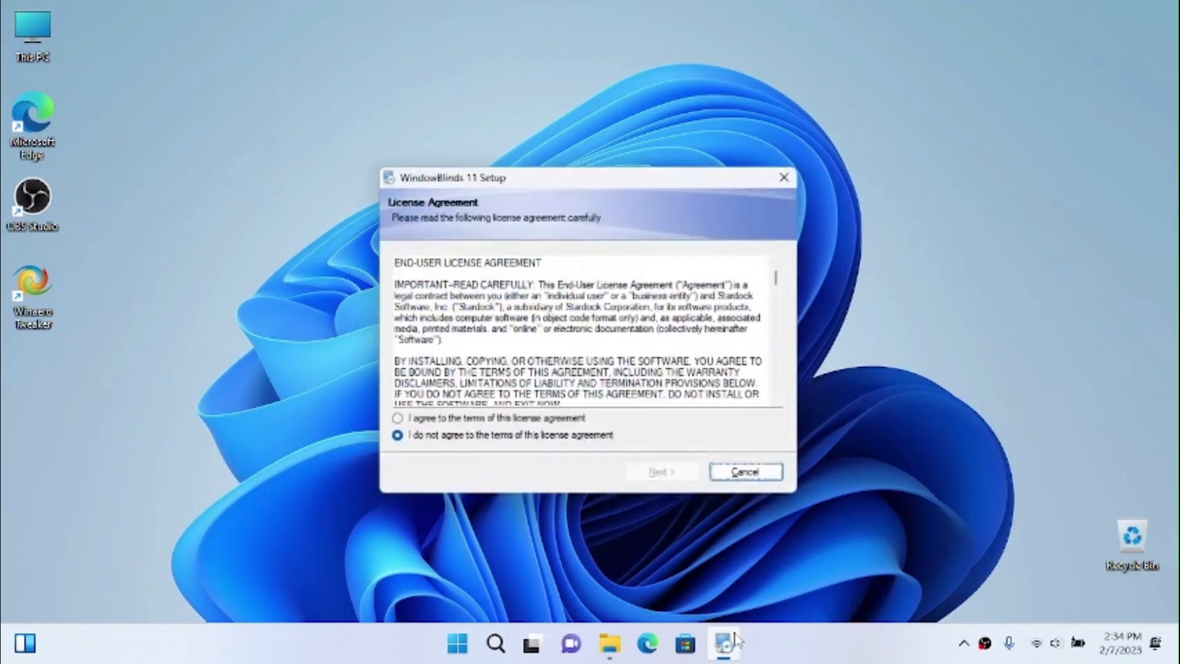
{"action": "left_click", "coordinate": [408, 423]}
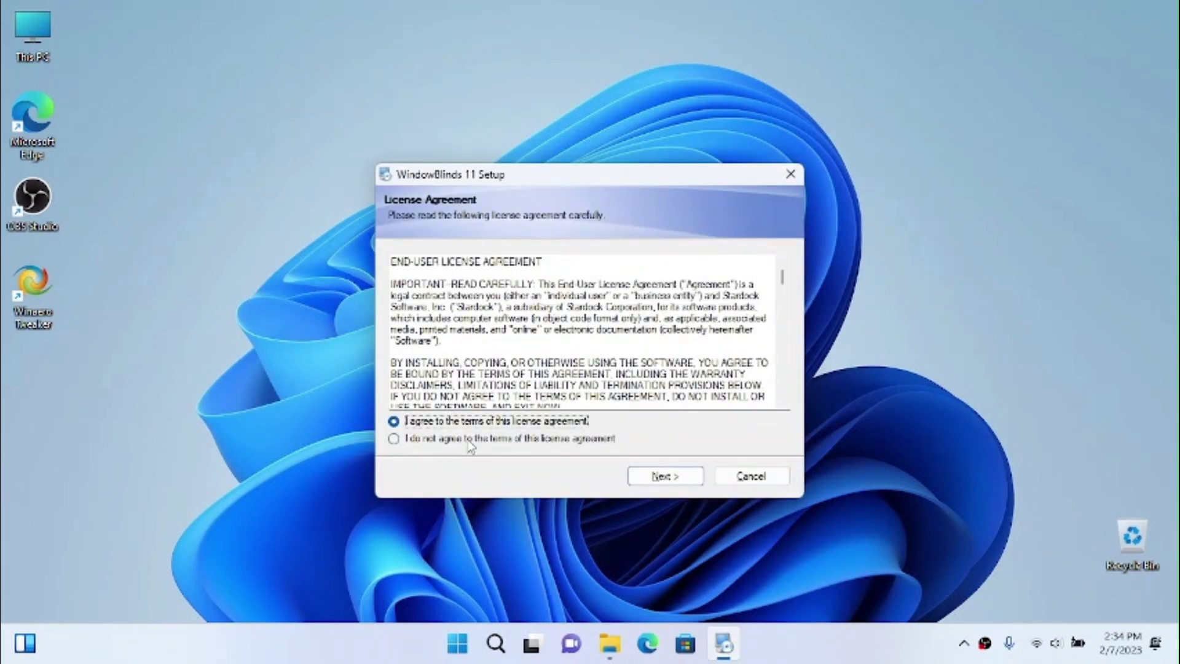
{"action": "left_click", "coordinate": [667, 479]}
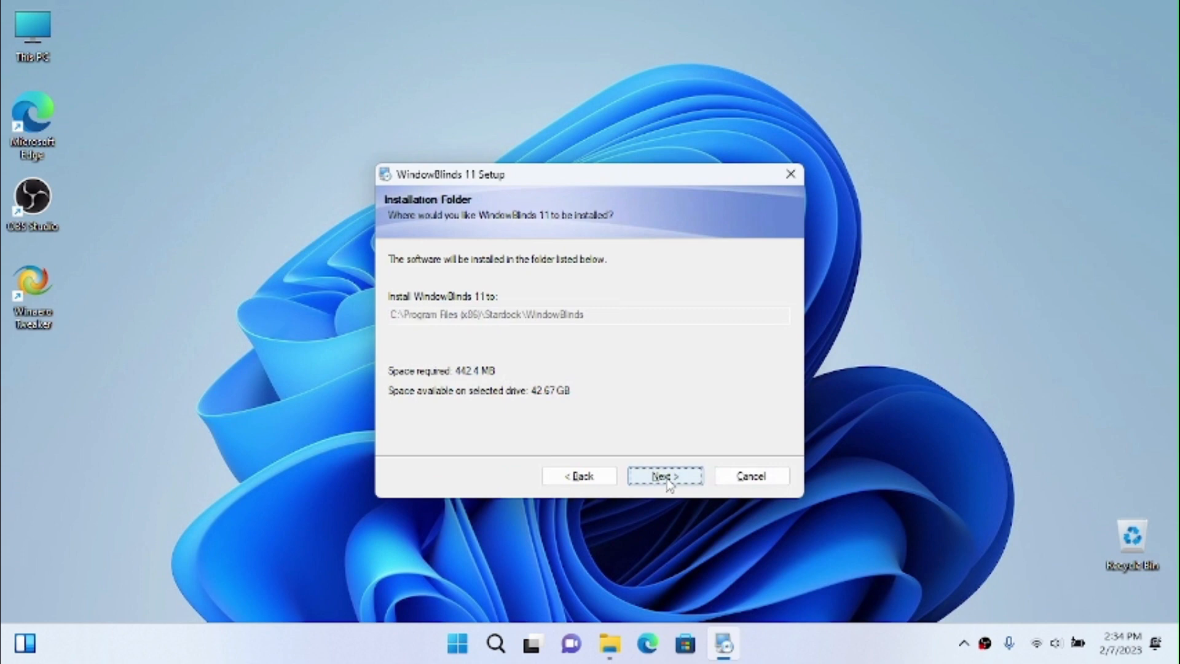
{"action": "left_click", "coordinate": [668, 479]}
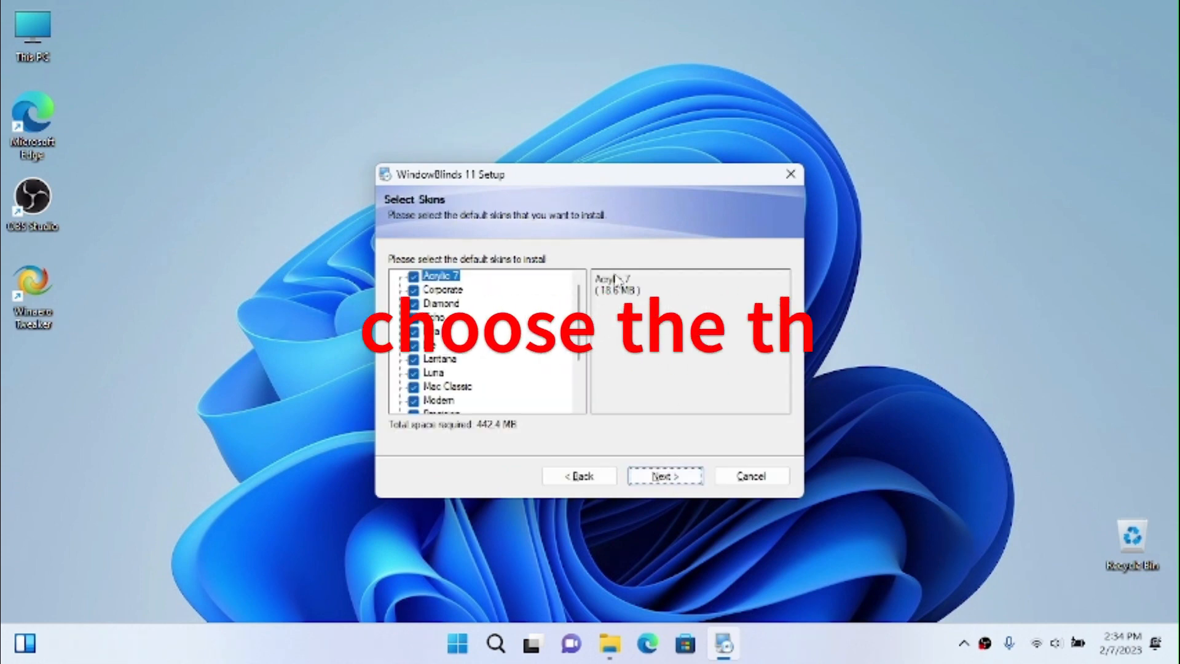
Deselect every default skin except Luna, Win8, Win8 Metro and Windows Classic, and proceed with the WindowBlinds installation
{"action": "left_click_drag", "start_coordinate": [581, 327], "coordinate": [586, 376]}
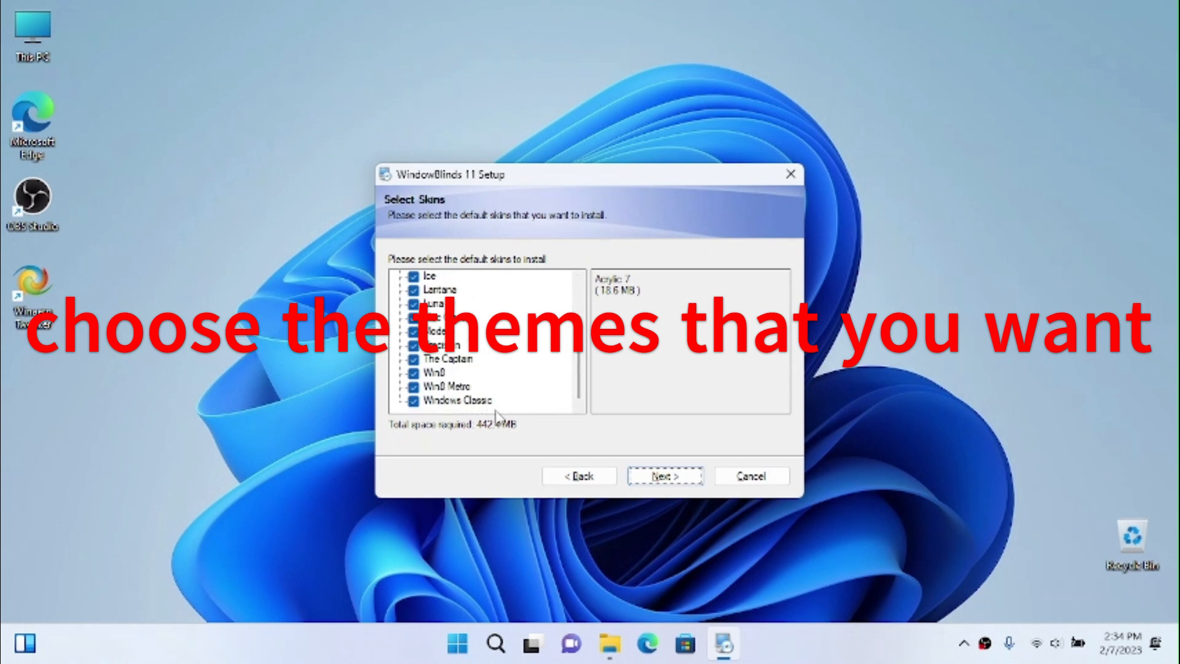
{"action": "left_click", "coordinate": [413, 359]}
{"action": "left_click", "coordinate": [413, 344]}
{"action": "left_click", "coordinate": [413, 331]}
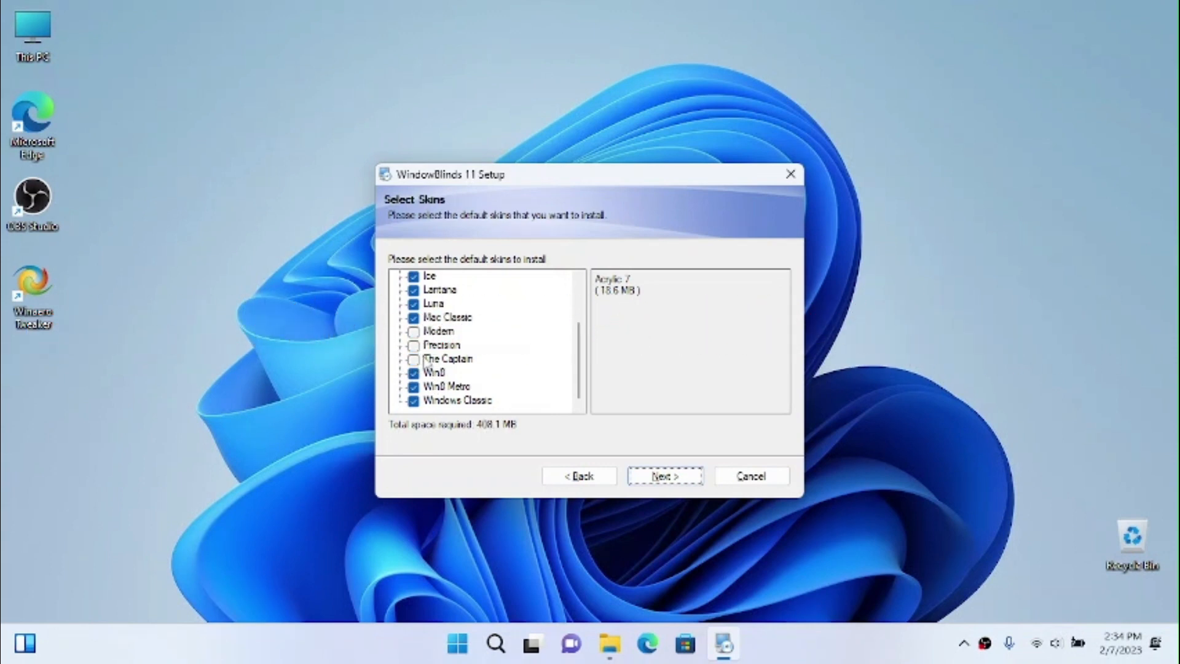
{"action": "left_click", "coordinate": [412, 317]}
{"action": "scroll", "coordinate": [415, 326], "scroll_direction": "up", "scroll_amount": 1}
{"action": "left_click", "coordinate": [413, 331]}
{"action": "left_click", "coordinate": [413, 317]}
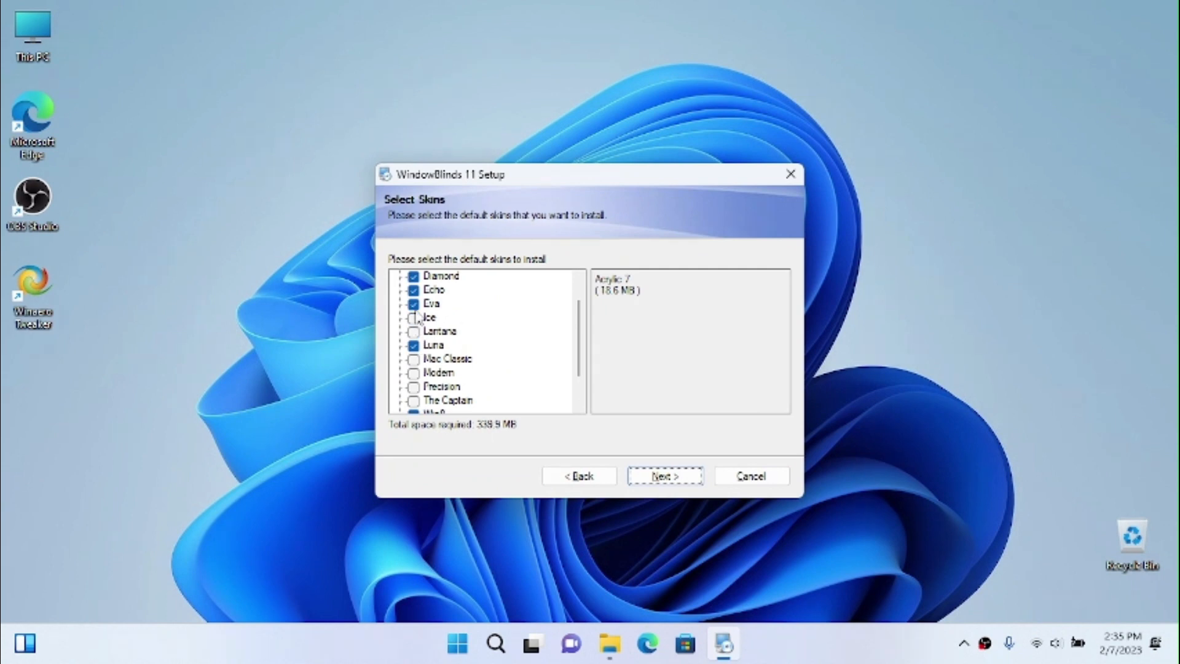
{"action": "left_click", "coordinate": [413, 303]}
{"action": "left_click", "coordinate": [413, 290]}
{"action": "scroll", "coordinate": [418, 286], "scroll_direction": "up", "scroll_amount": 1}
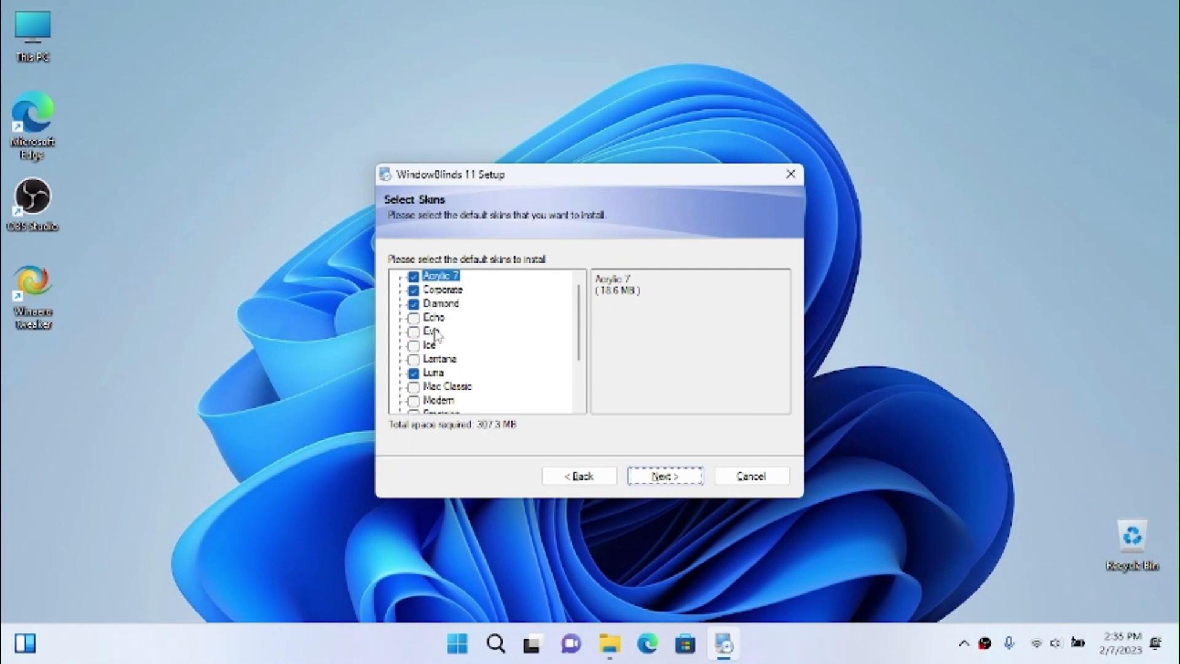
{"action": "left_click", "coordinate": [413, 304]}
{"action": "left_click", "coordinate": [413, 289]}
{"action": "left_click", "coordinate": [412, 276]}
{"action": "scroll", "coordinate": [446, 305], "scroll_direction": "down", "scroll_amount": 2}
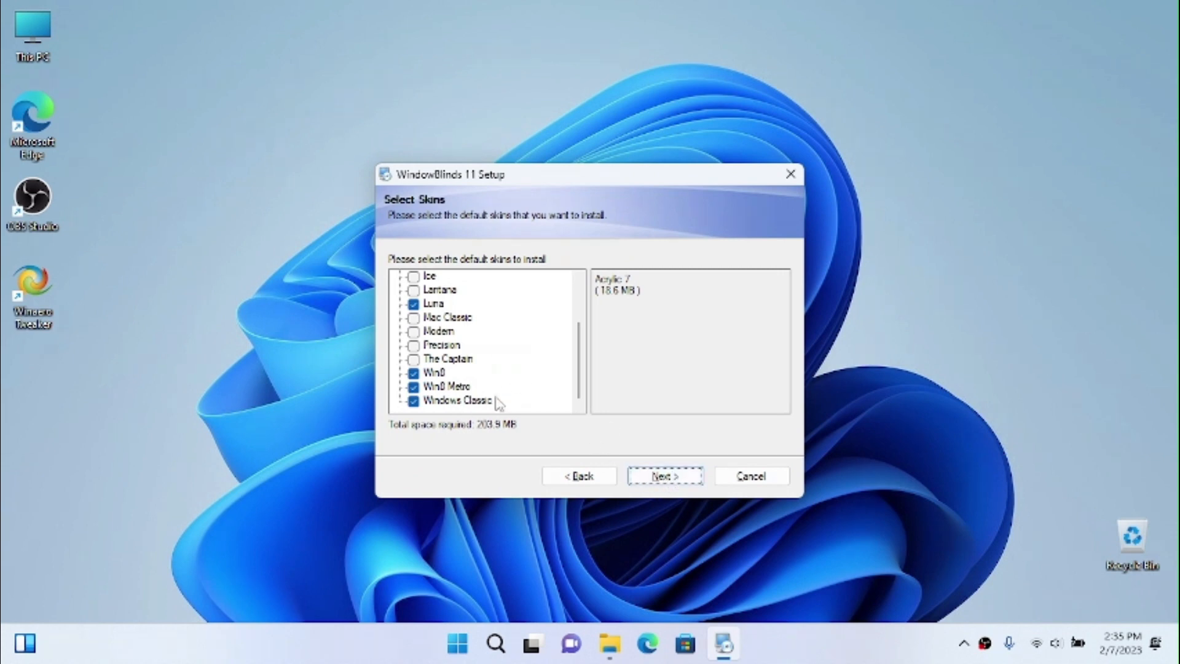
{"action": "left_click", "coordinate": [675, 482]}
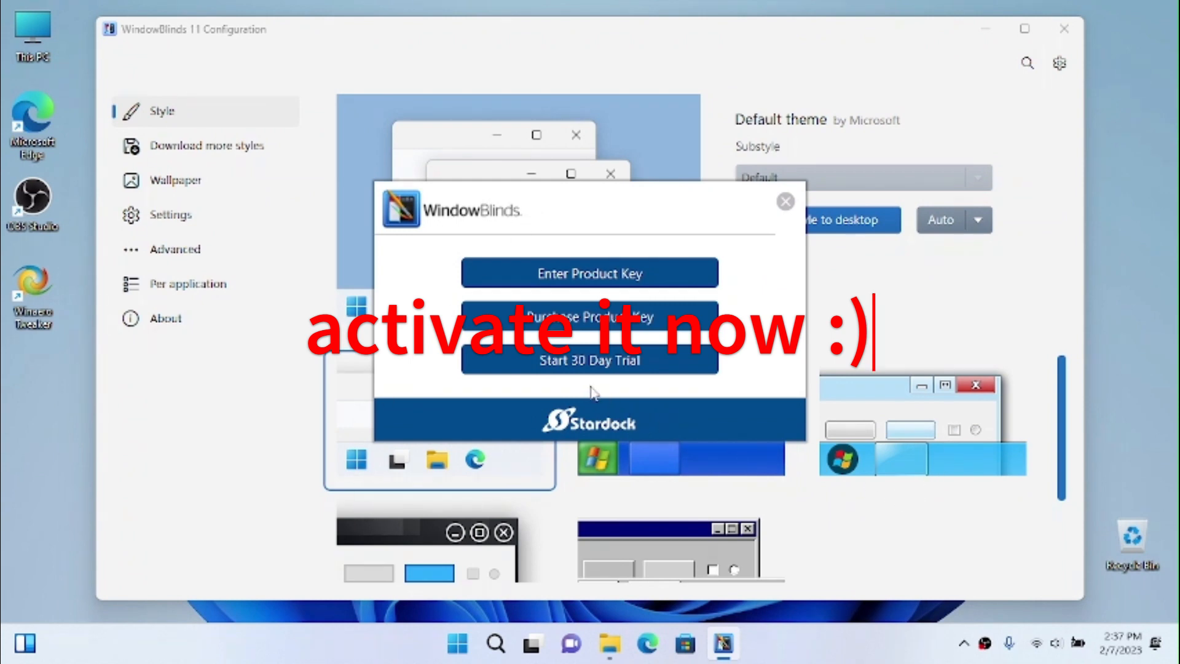
Start the WindowBlinds 30-day trial, then switch to Microsoft Edge, search for 10 minute mail and open 10minutemail.com
{"action": "left_click", "coordinate": [564, 369]}
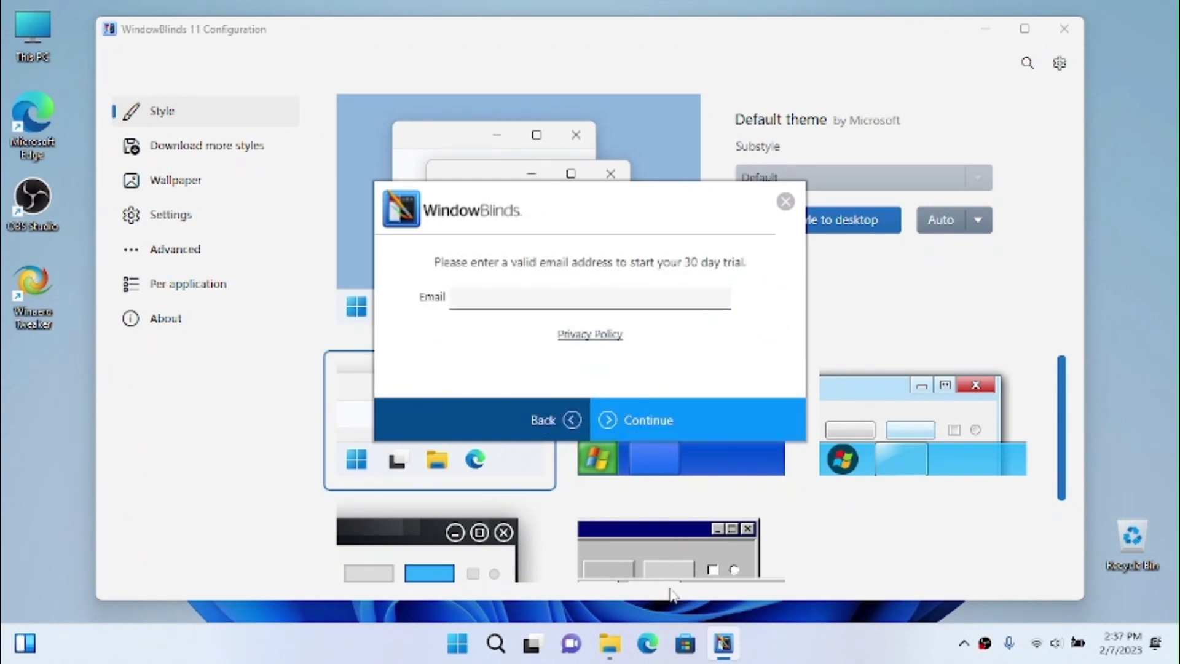
{"action": "left_click", "coordinate": [649, 655]}
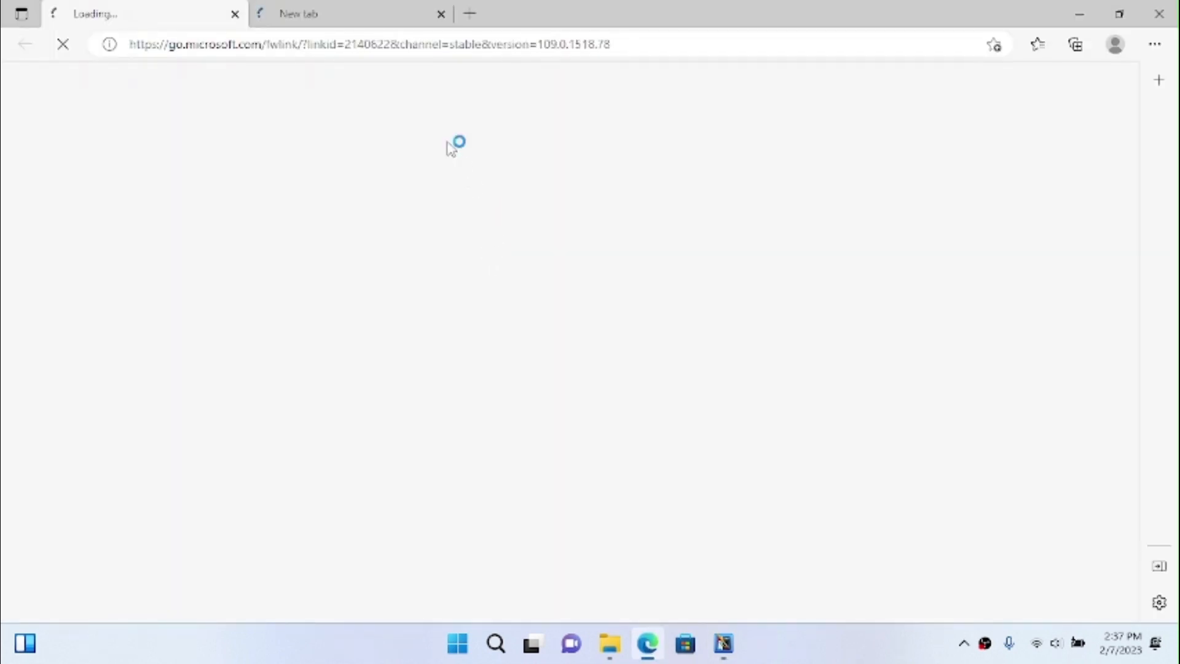
{"action": "left_click", "coordinate": [470, 13]}
{"action": "left_click", "coordinate": [236, 14]}
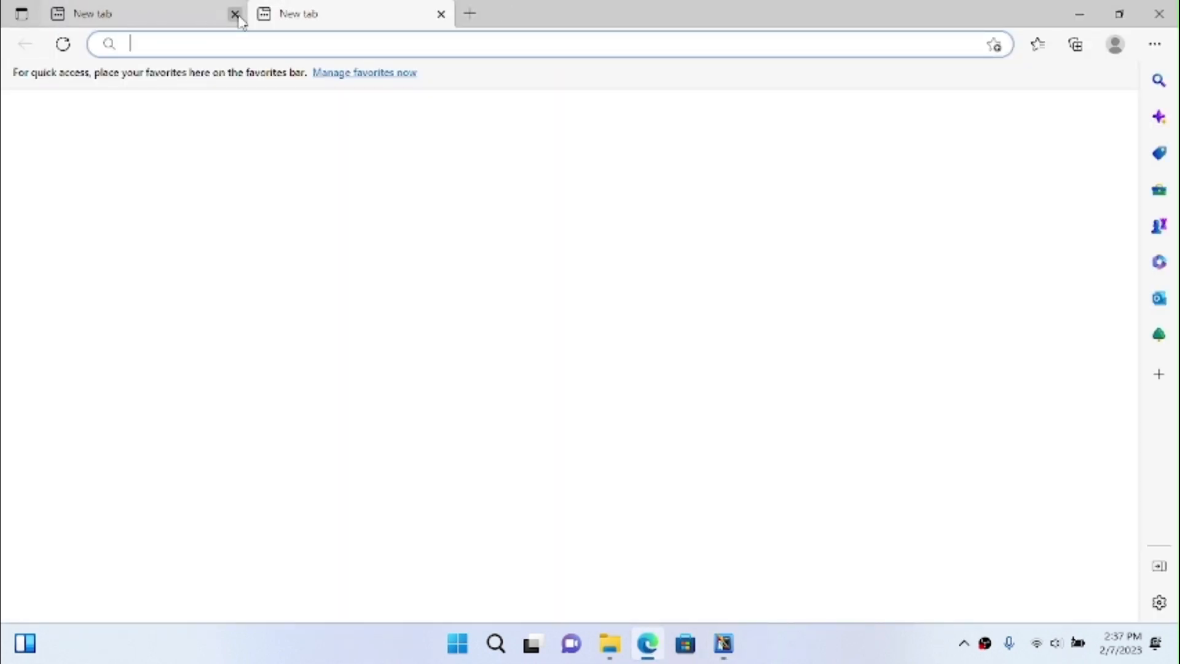
{"action": "left_click", "coordinate": [235, 14]}
{"action": "type", "text": "10mi"}
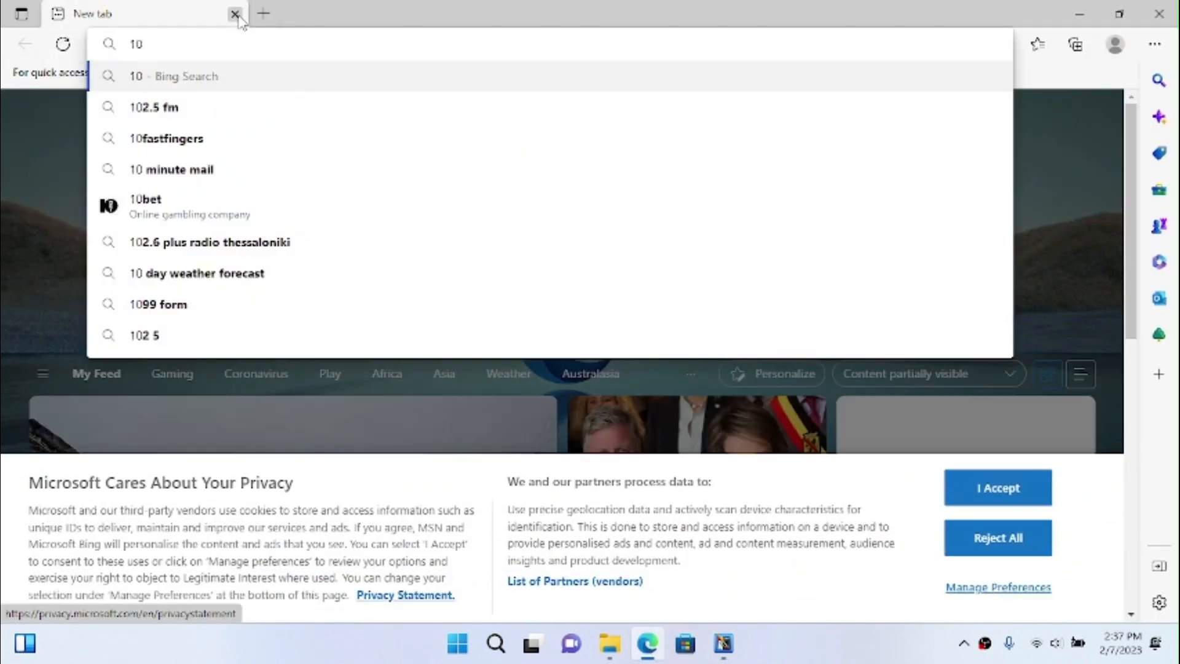
{"action": "key", "text": "Down"}
{"action": "key", "text": "Return"}
{"action": "left_click", "coordinate": [395, 224]}
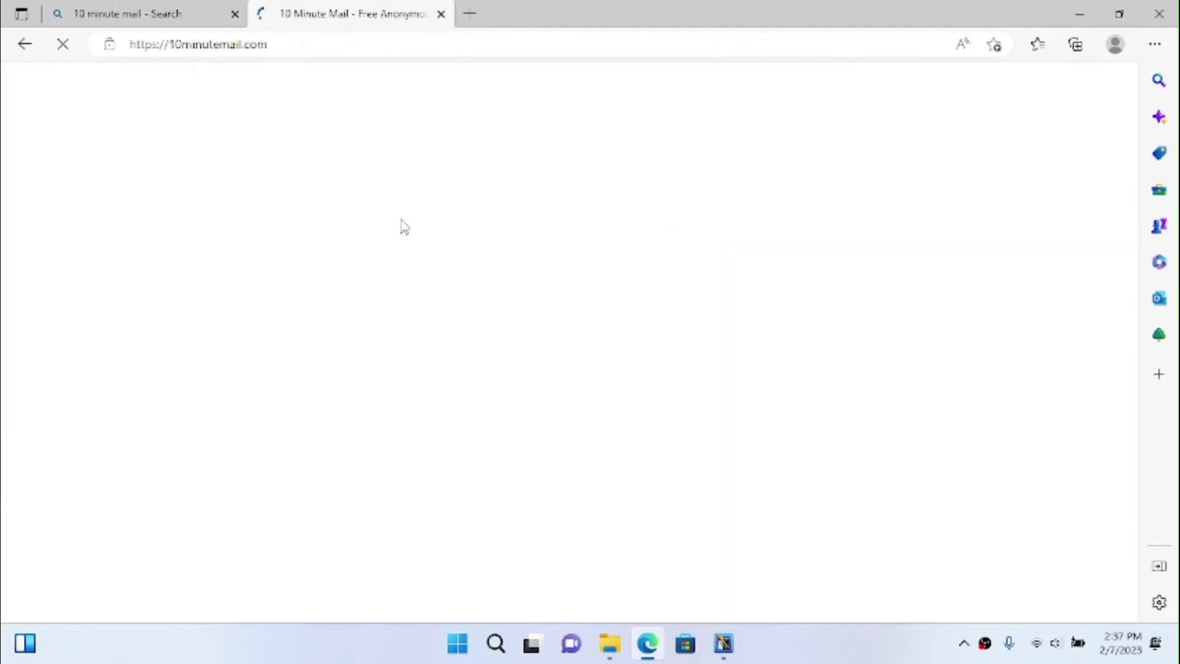
Copy the temporary e-mail address from 10 Minute Mail and submit it in the WindowBlinds trial form
{"action": "scroll", "coordinate": [717, 348], "scroll_direction": "down", "scroll_amount": 2}
{"action": "scroll", "coordinate": [716, 348], "scroll_direction": "up", "scroll_amount": 1}
{"action": "left_click", "coordinate": [113, 146]}
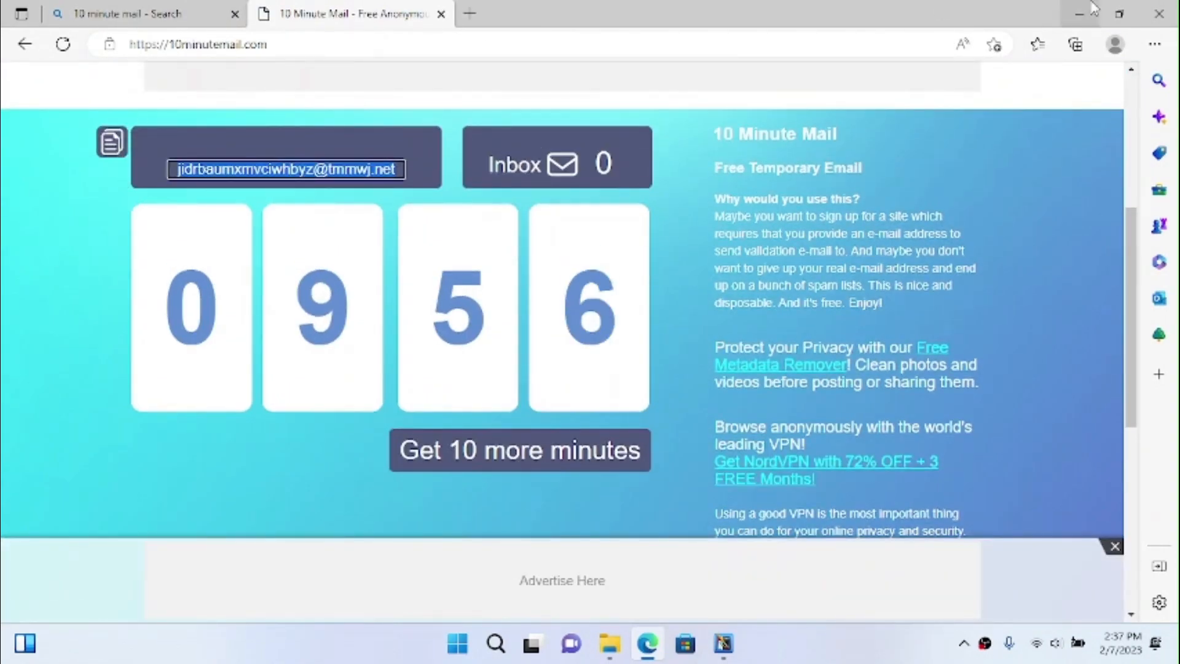
{"action": "left_click", "coordinate": [1086, 9]}
{"action": "right_click", "coordinate": [585, 292]}
{"action": "left_click", "coordinate": [621, 375]}
{"action": "key", "text": "Return"}
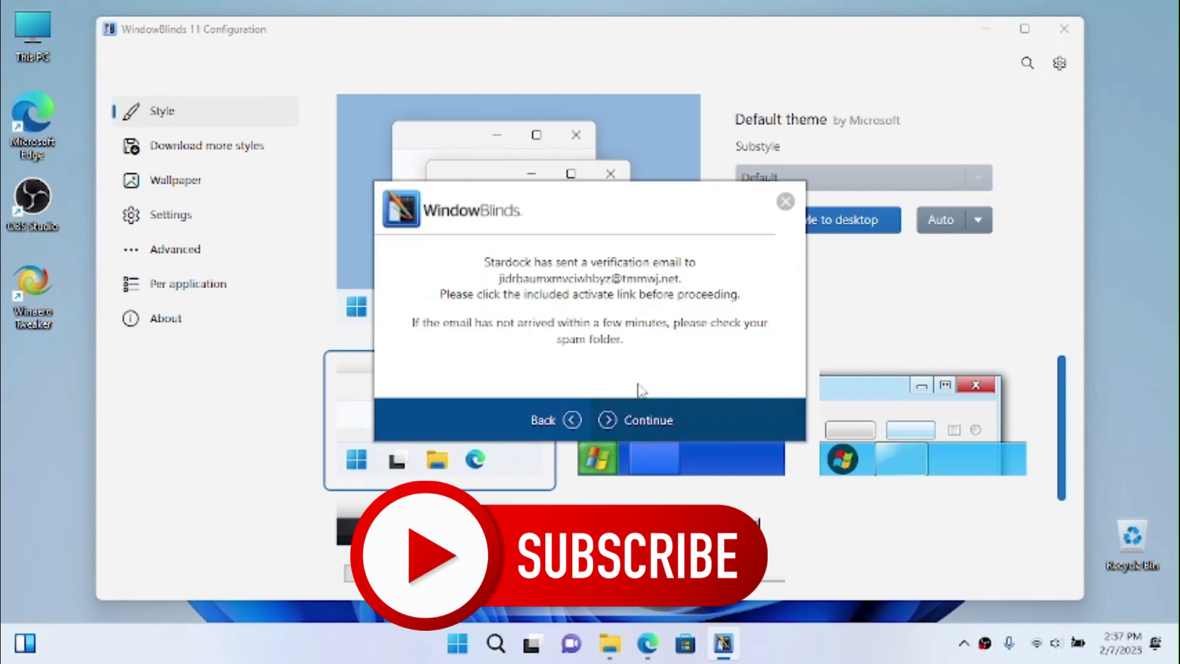
Open Stardock's activation message in the 10 Minute Mail inbox, activate the 30-day trial and finish the WindowBlinds activation
{"action": "left_click", "coordinate": [647, 643]}
{"action": "scroll", "coordinate": [628, 404], "scroll_direction": "down", "scroll_amount": 5}
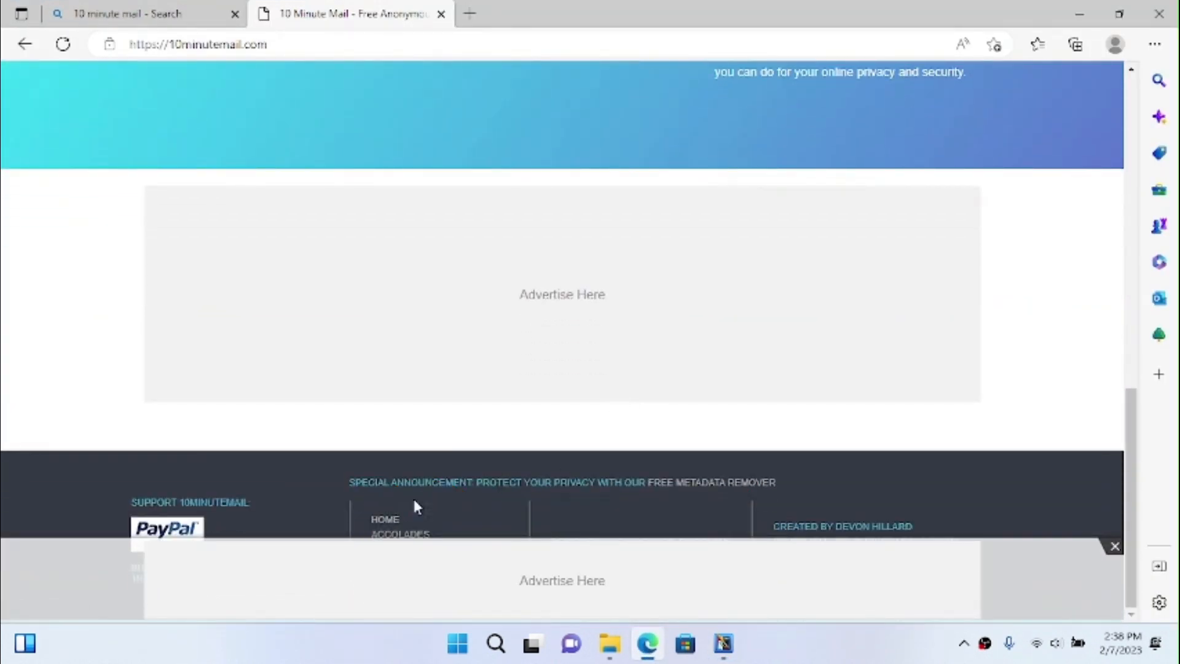
{"action": "left_click", "coordinate": [1114, 547]}
{"action": "scroll", "coordinate": [942, 482], "scroll_direction": "up", "scroll_amount": 4}
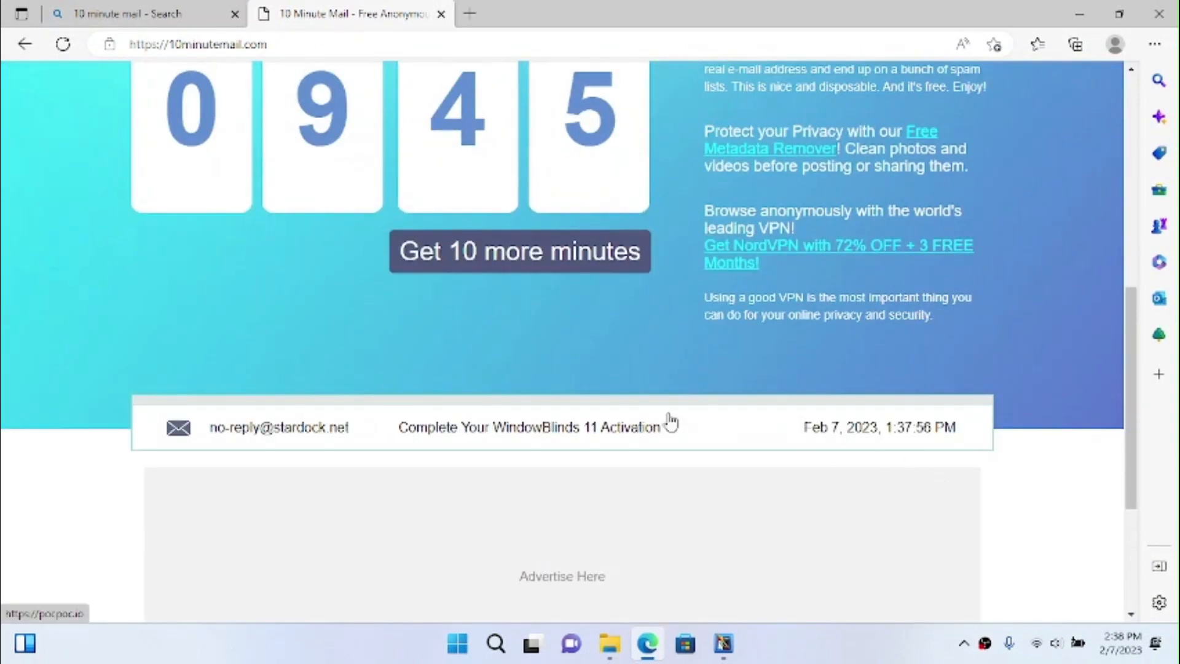
{"action": "left_click", "coordinate": [556, 441]}
{"action": "scroll", "coordinate": [556, 442], "scroll_direction": "down", "scroll_amount": 6}
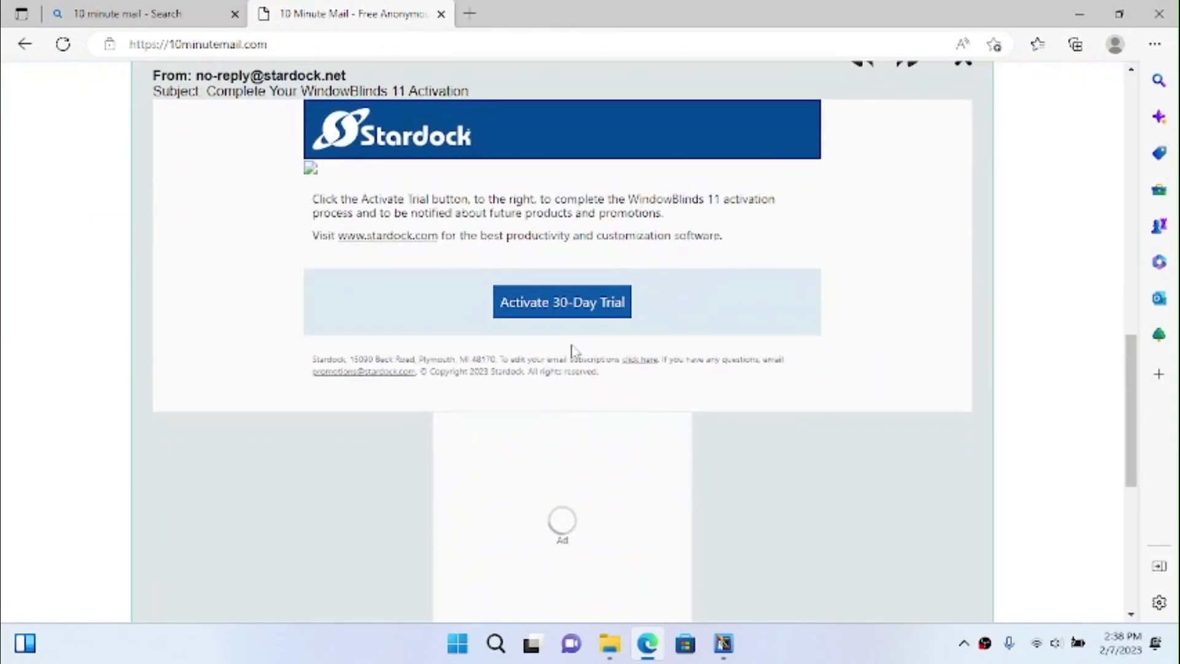
{"action": "left_click", "coordinate": [533, 318]}
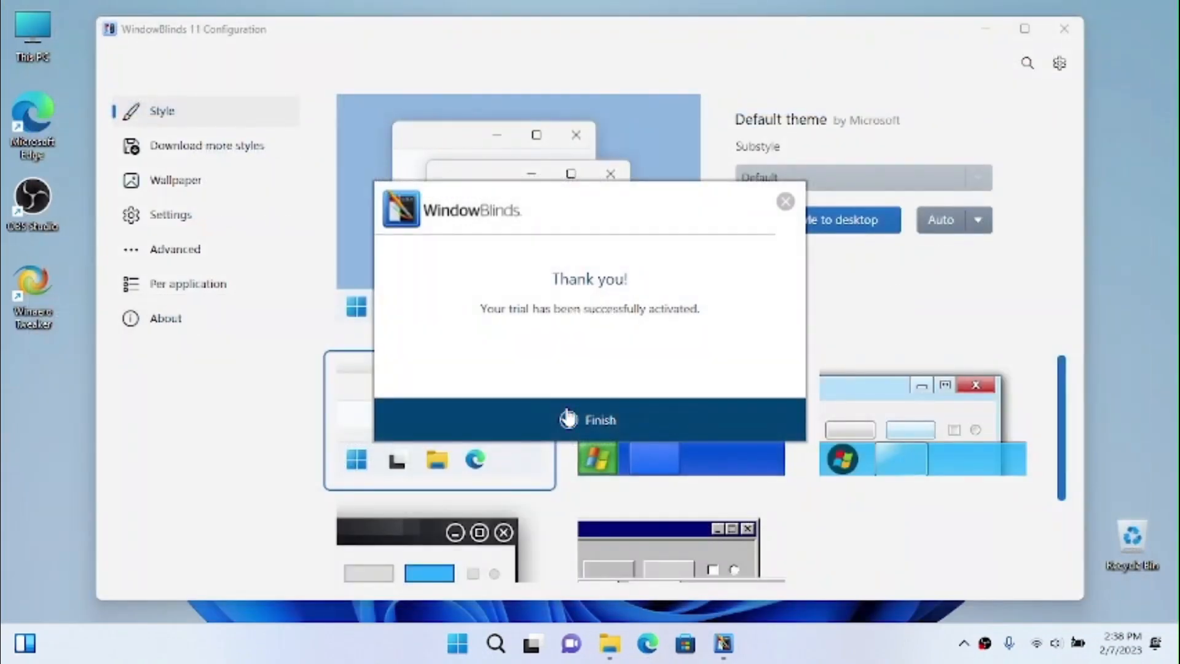
{"action": "left_click", "coordinate": [568, 419]}
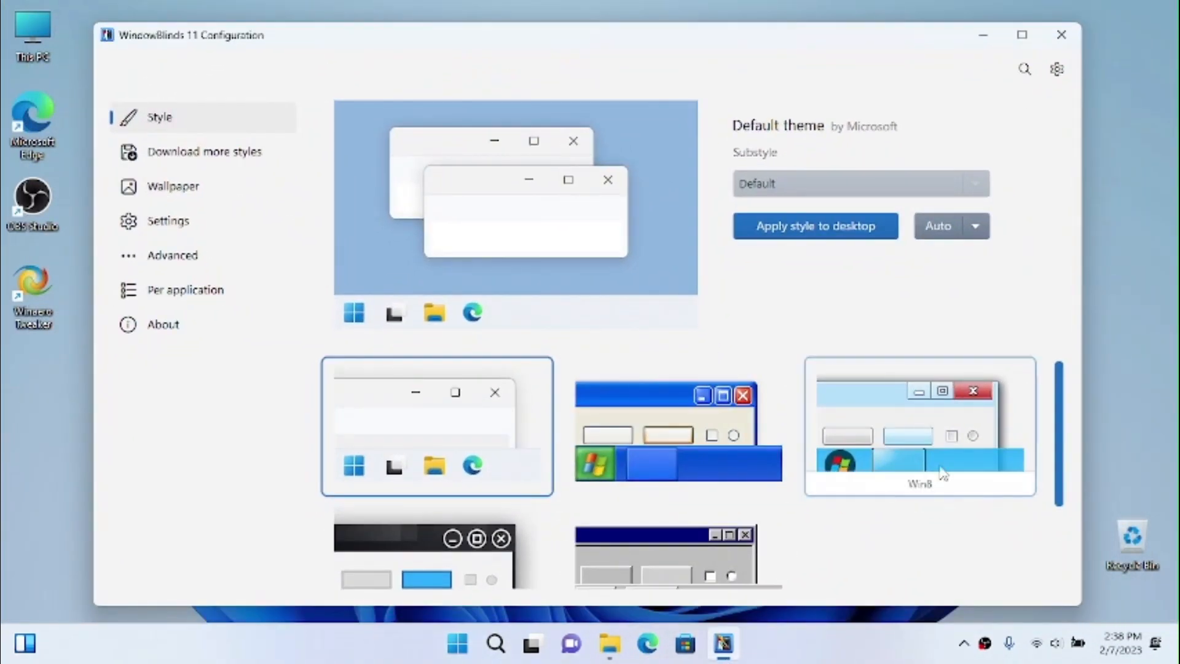
Apply the Win8 style to the desktop, keep the theme-switch reminder enabled and close WindowBlinds 11 Configuration
{"action": "left_click", "coordinate": [944, 447]}
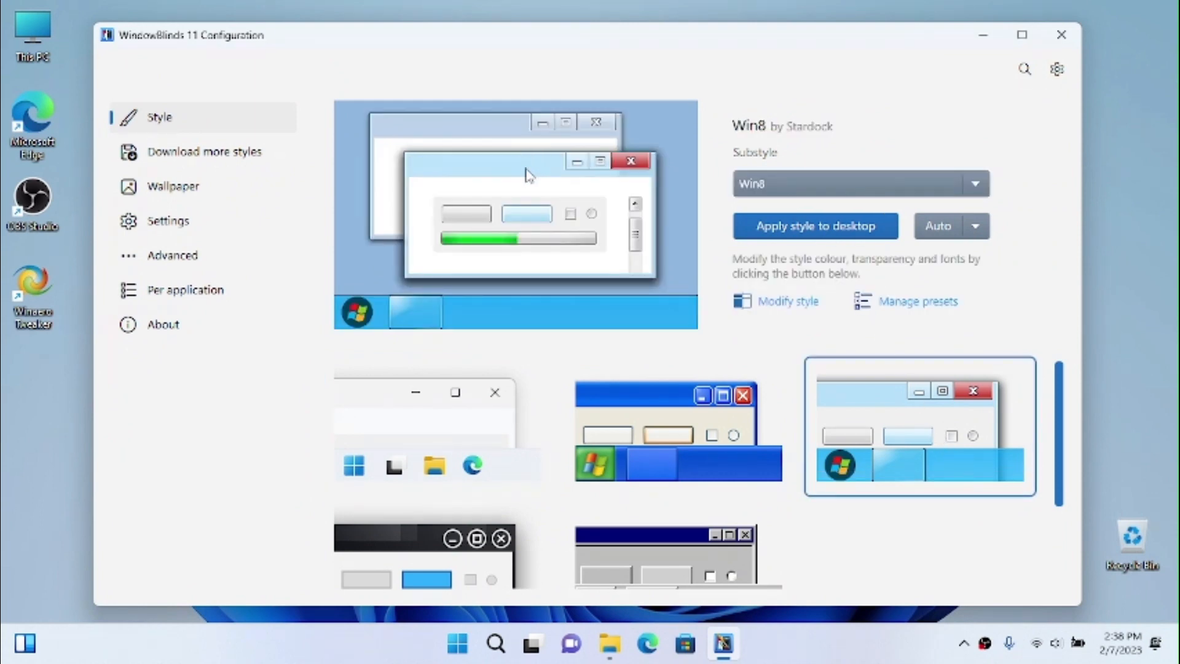
{"action": "left_click", "coordinate": [746, 231]}
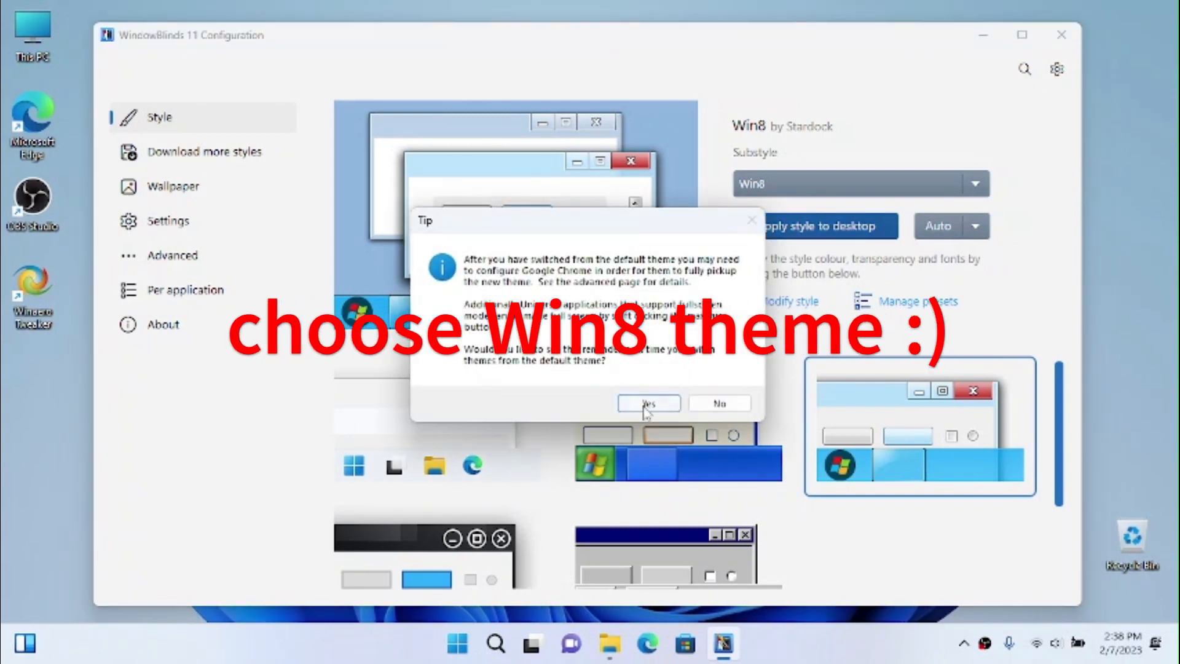
{"action": "left_click", "coordinate": [646, 404]}
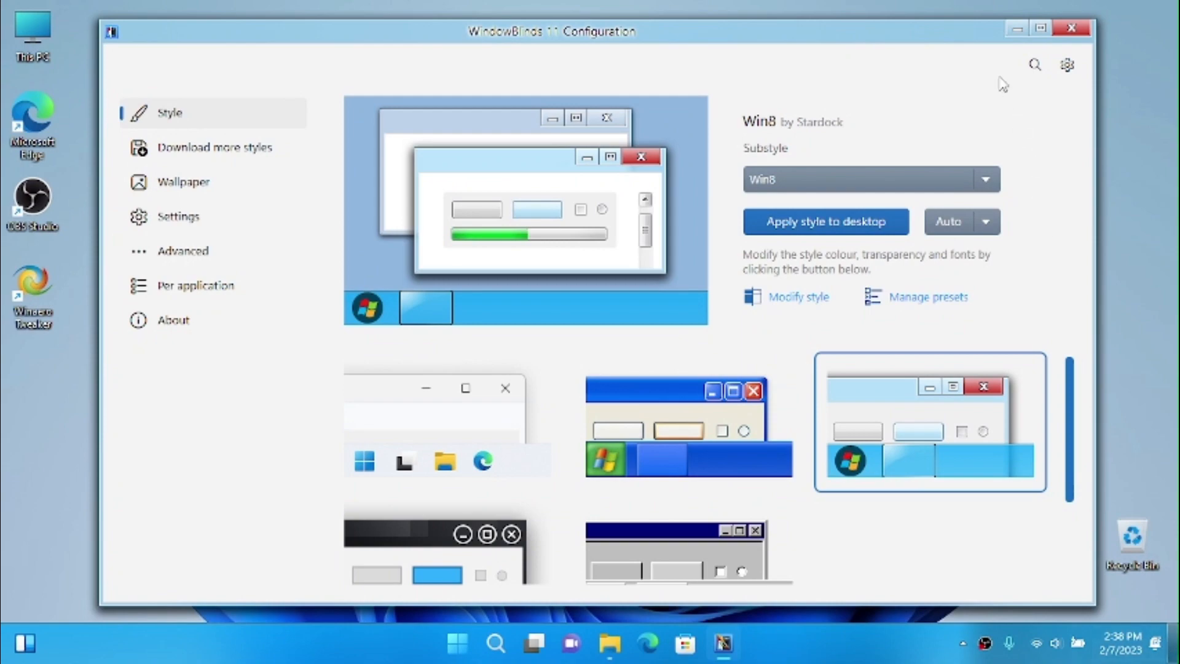
{"action": "left_click", "coordinate": [1072, 29]}
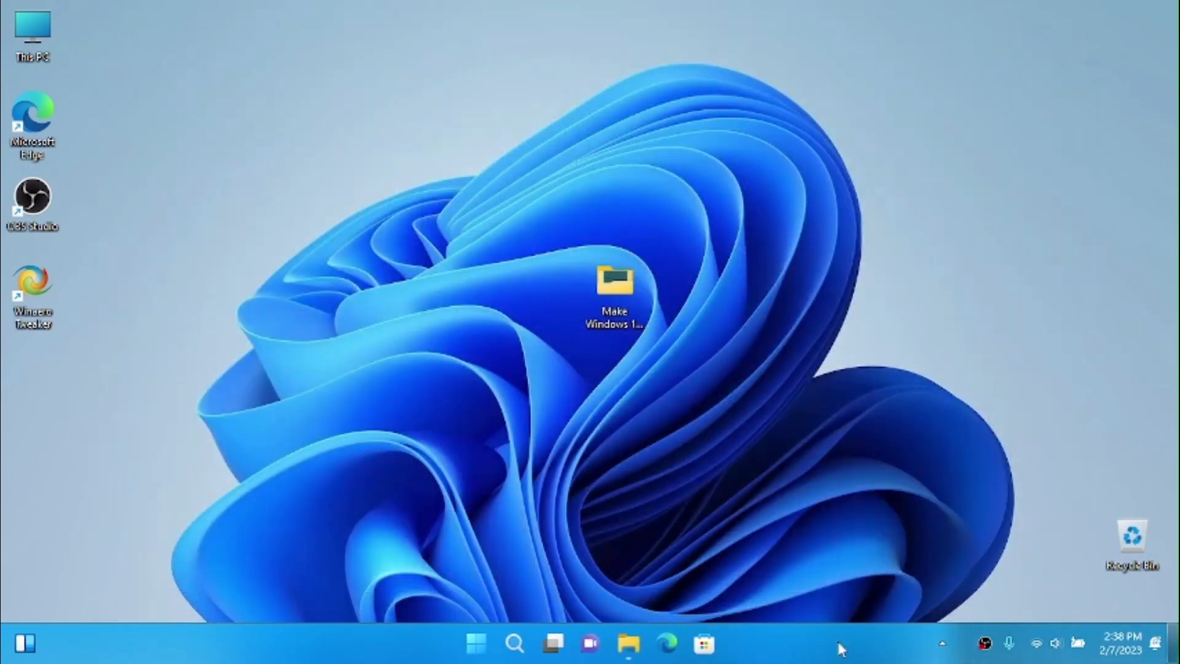
Open the taskbar settings and turn off the Search, Task view, Widgets and Chat taskbar items
{"action": "right_click", "coordinate": [802, 655]}
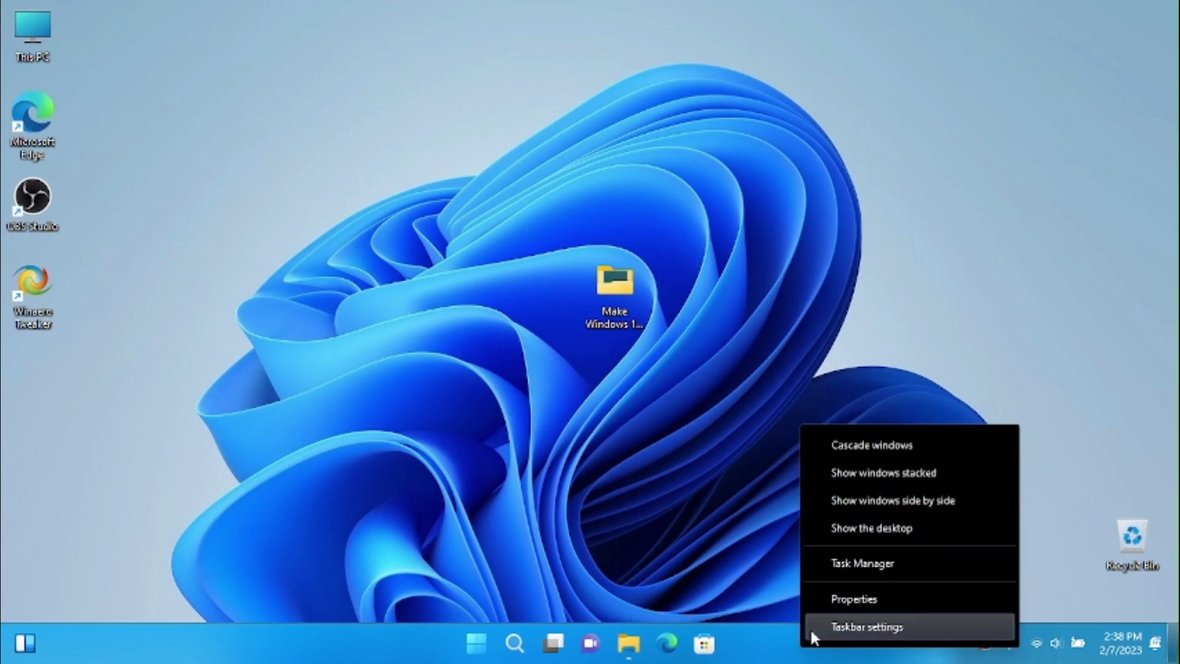
{"action": "left_click", "coordinate": [810, 627]}
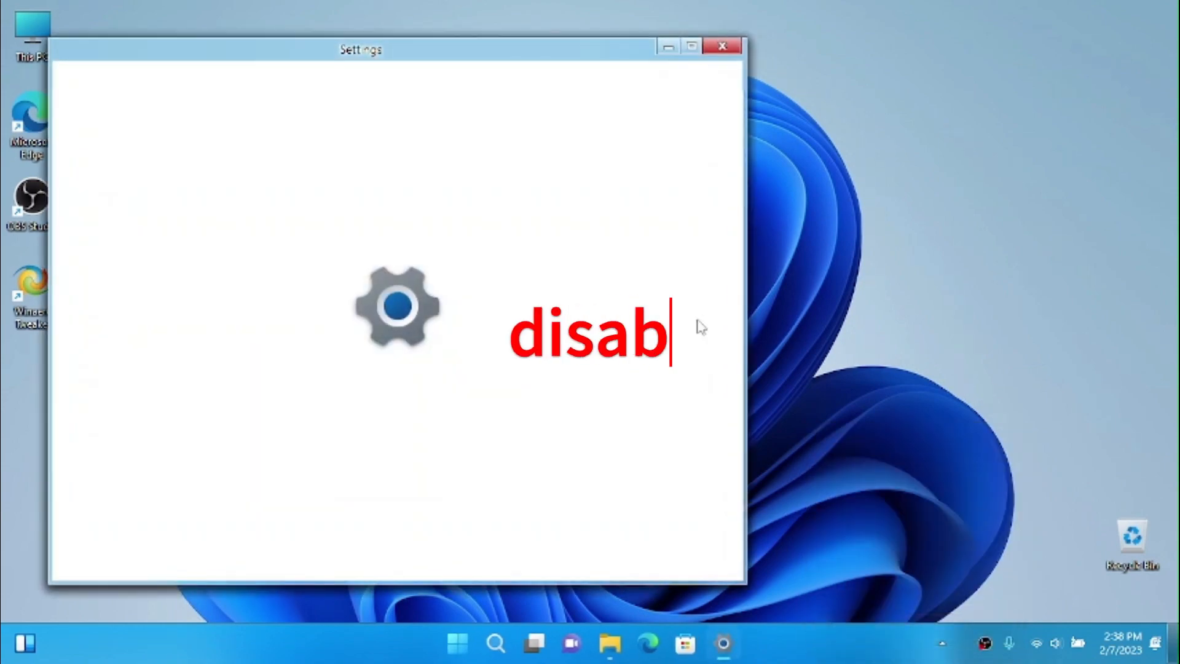
{"action": "left_click_drag", "start_coordinate": [424, 52], "coordinate": [608, 68]}
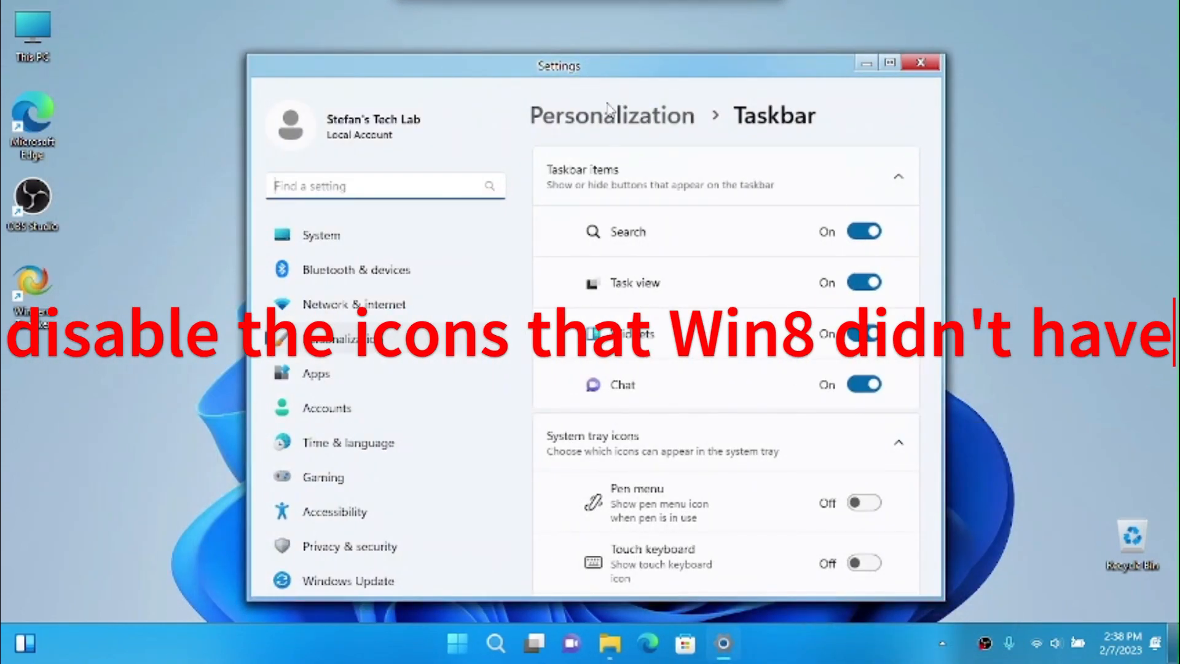
{"action": "scroll", "coordinate": [697, 285], "scroll_direction": "down", "scroll_amount": 2}
{"action": "scroll", "coordinate": [701, 291], "scroll_direction": "up", "scroll_amount": 2}
{"action": "left_click", "coordinate": [863, 231]}
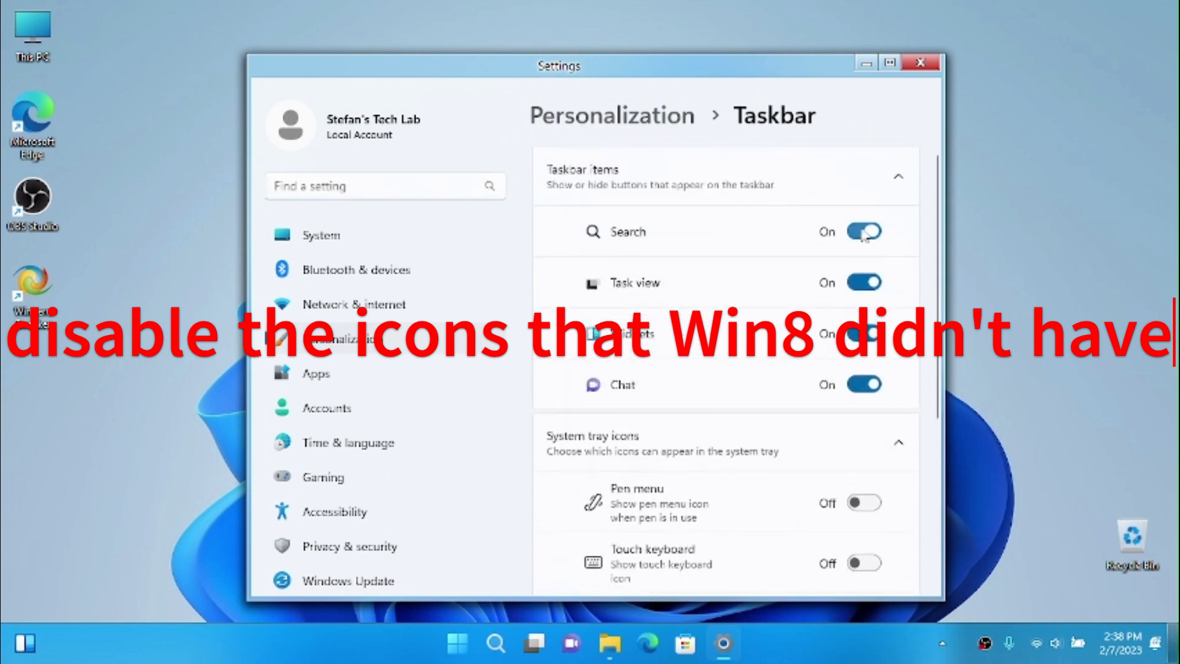
{"action": "left_click", "coordinate": [883, 286]}
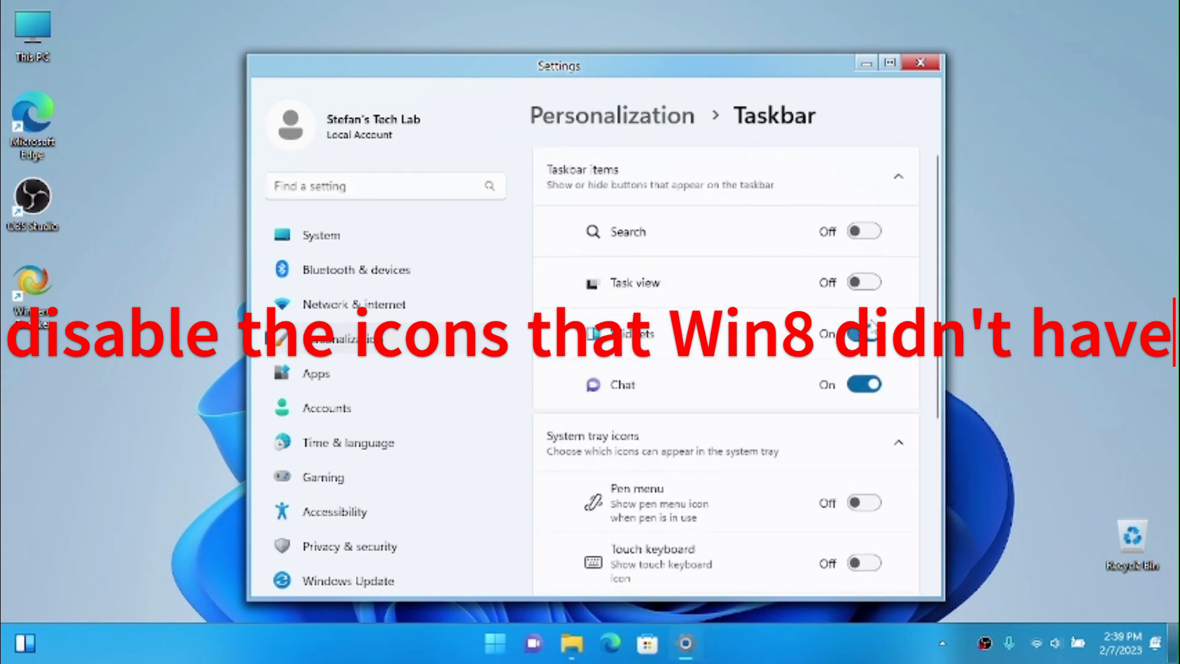
{"action": "left_click", "coordinate": [872, 343]}
{"action": "left_click", "coordinate": [871, 387]}
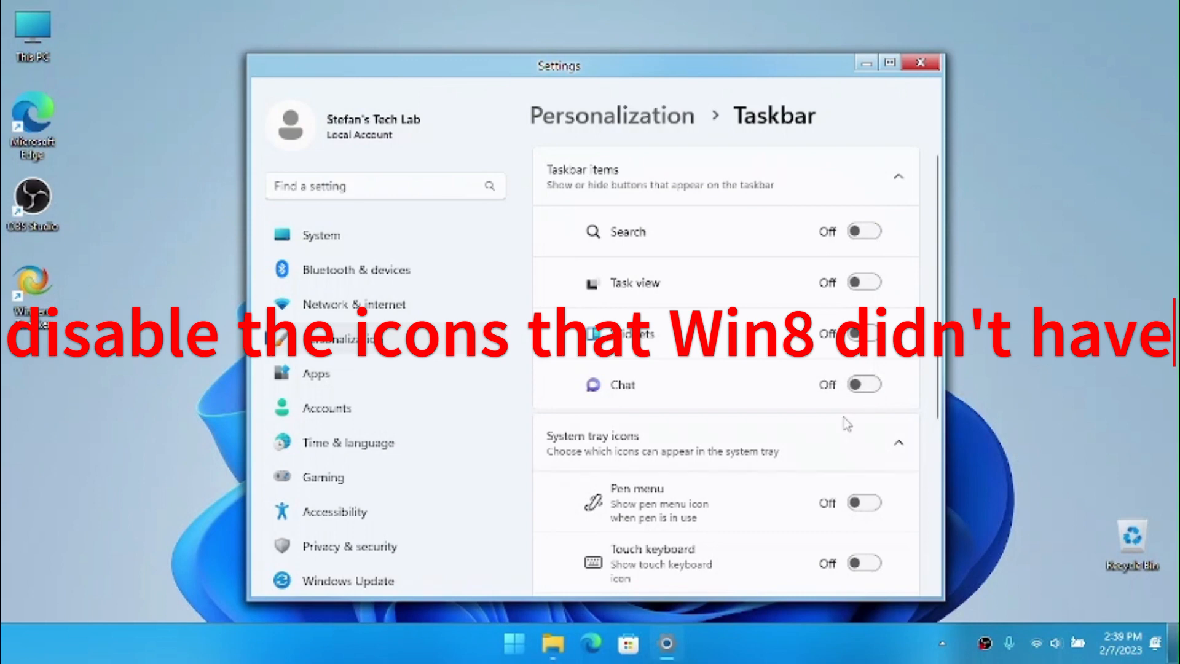
Set the taskbar alignment to Left in the taskbar behaviors and close Settings
{"action": "scroll", "coordinate": [845, 422], "scroll_direction": "down", "scroll_amount": 5}
{"action": "left_click", "coordinate": [728, 482]}
{"action": "scroll", "coordinate": [732, 368], "scroll_direction": "down", "scroll_amount": 5}
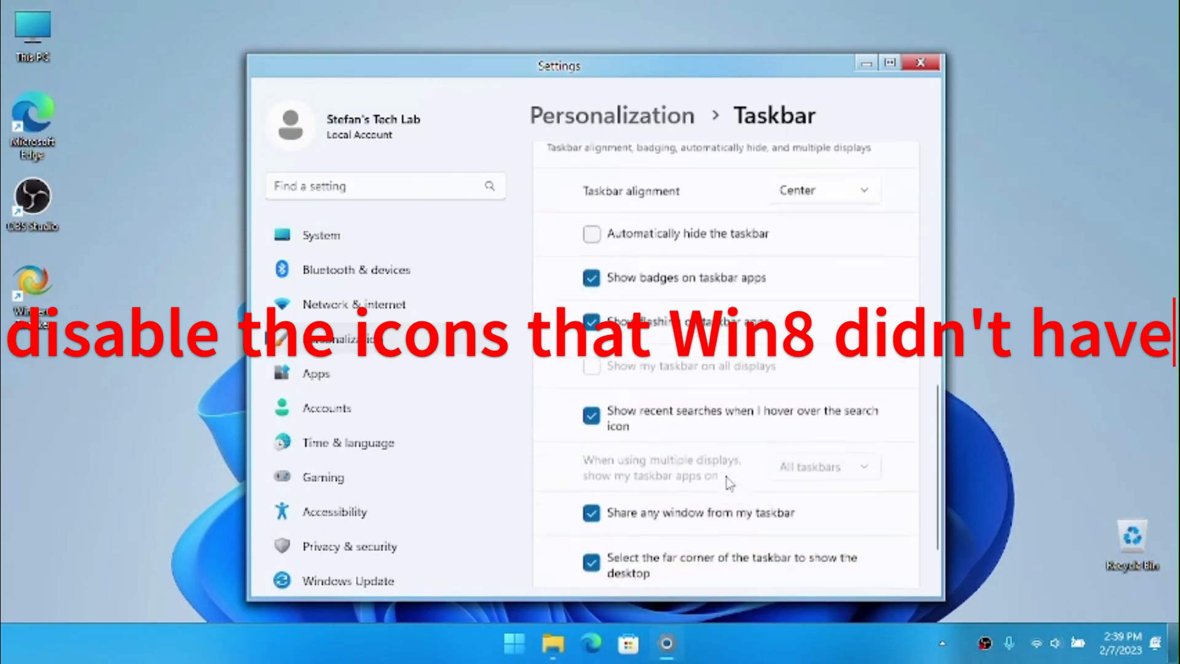
{"action": "left_click", "coordinate": [805, 182]}
{"action": "left_click", "coordinate": [795, 152]}
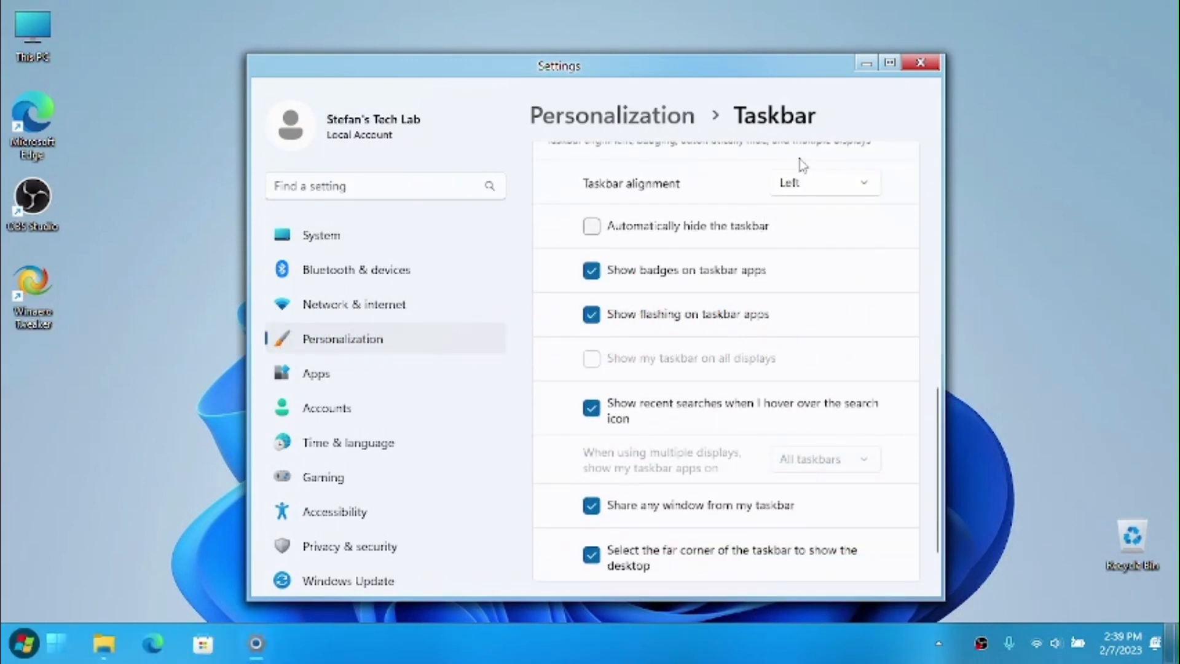
{"action": "left_click", "coordinate": [919, 63]}
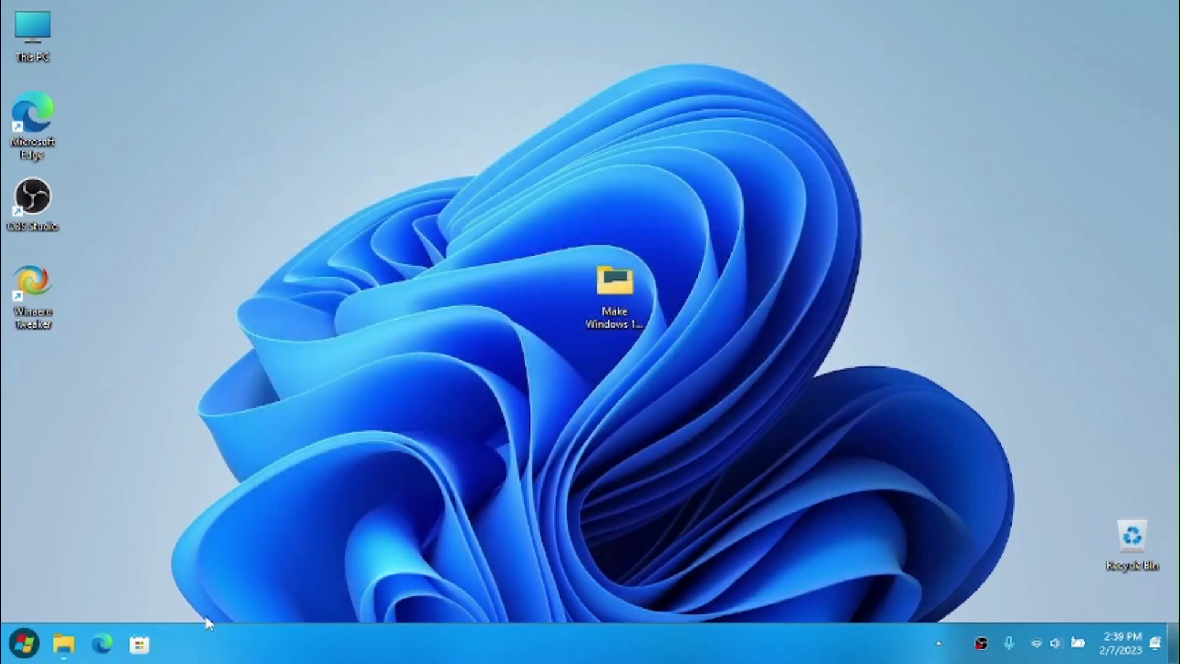
Examine the full-screen Start and the hidden system tray icons, and return to the desktop
{"action": "left_click", "coordinate": [37, 655]}
{"action": "left_click", "coordinate": [37, 654]}
{"action": "left_click", "coordinate": [37, 655]}
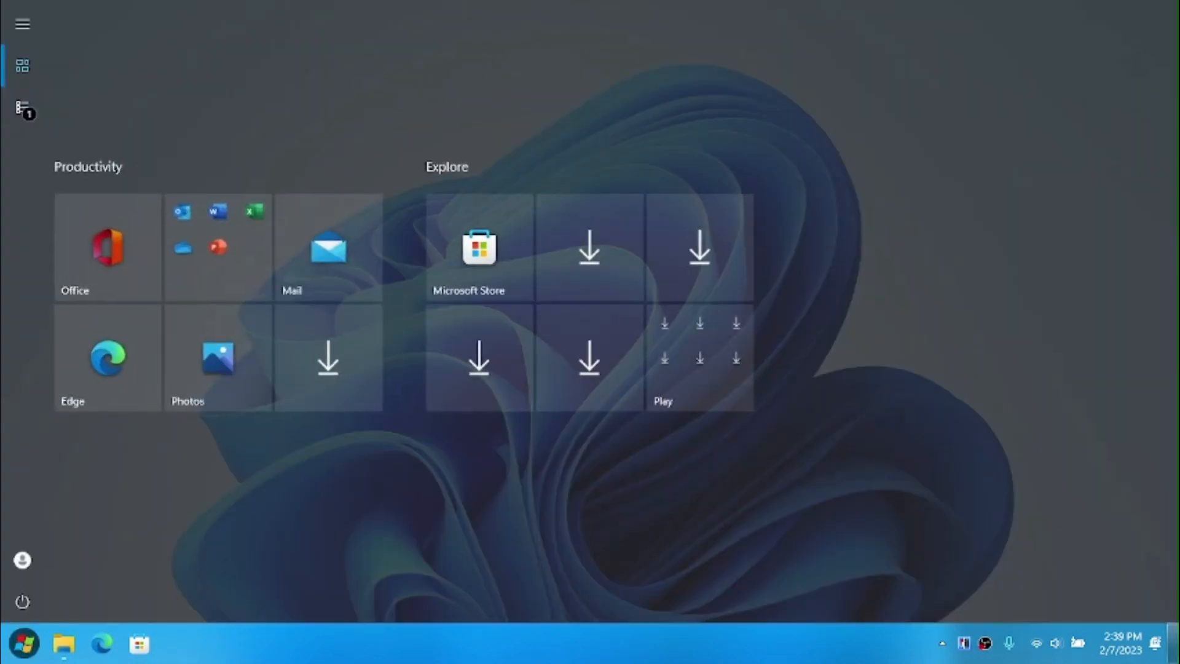
{"action": "left_click", "coordinate": [1043, 661]}
{"action": "left_click", "coordinate": [943, 646]}
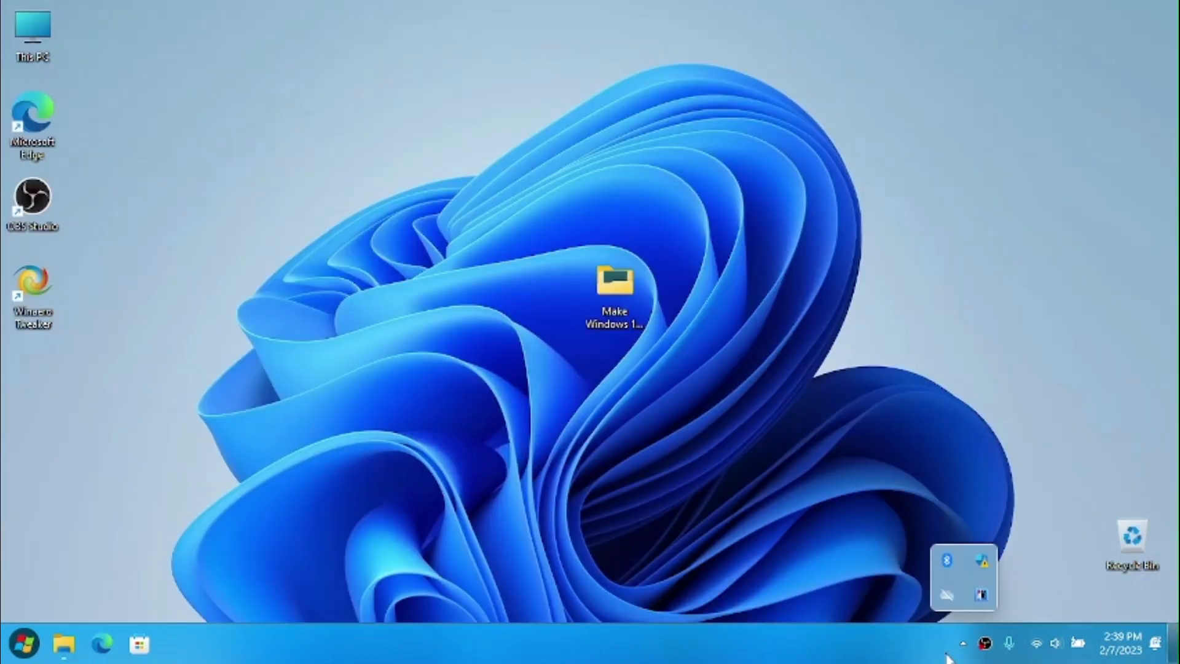
{"action": "left_click", "coordinate": [788, 553]}
{"action": "left_click", "coordinate": [24, 643]}
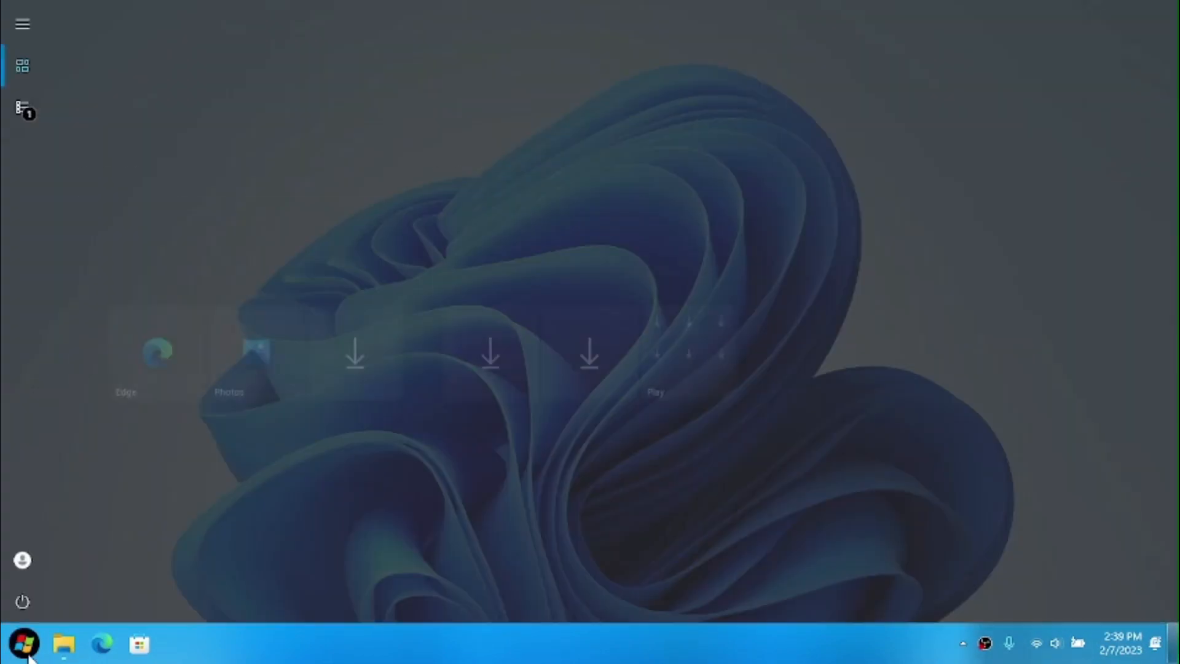
{"action": "left_click", "coordinate": [279, 662]}
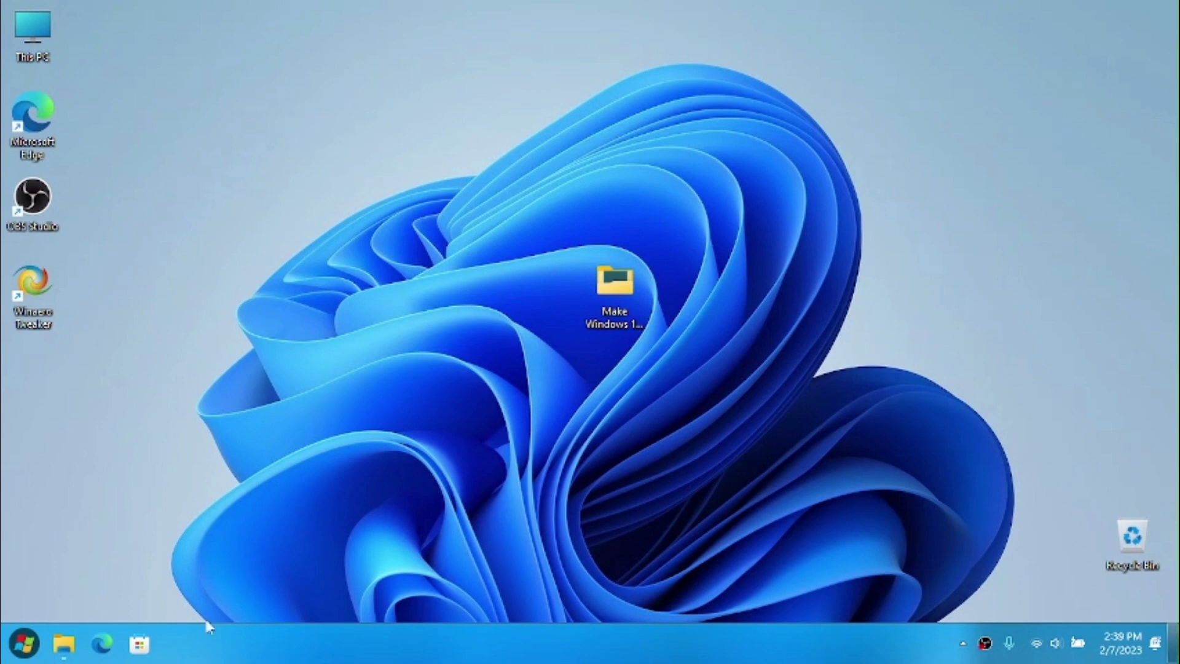
View Start Button.png from the Windows 8 Consumer Preview folder and close the image viewer
{"action": "left_click", "coordinate": [63, 646]}
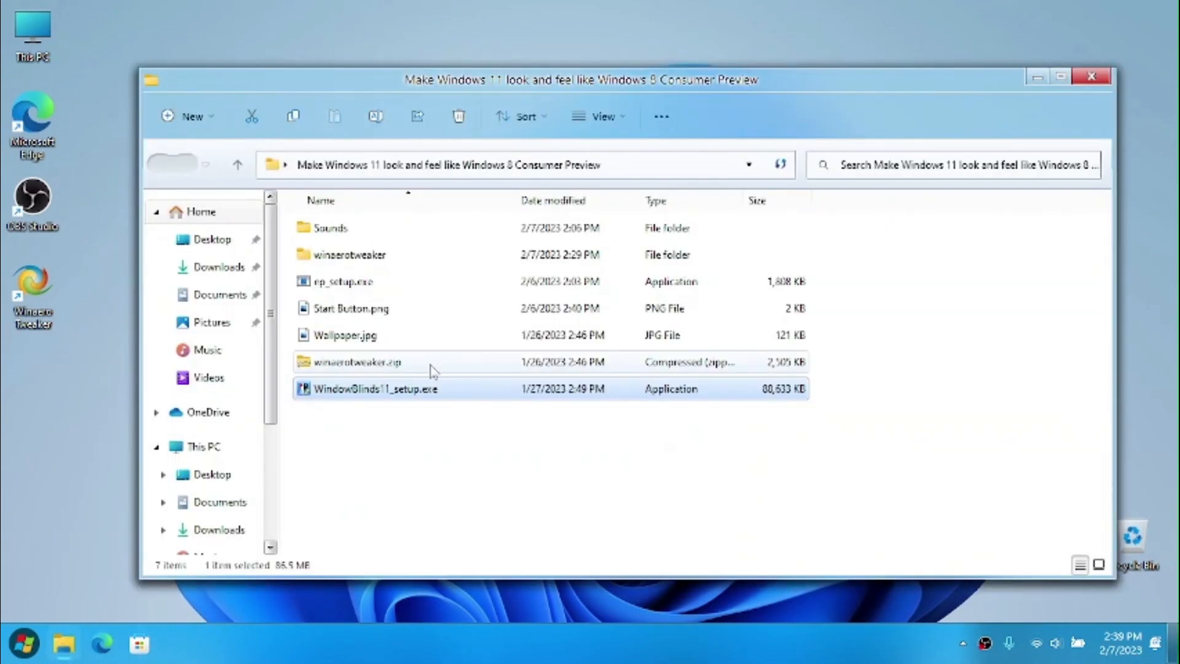
{"action": "left_click", "coordinate": [330, 312]}
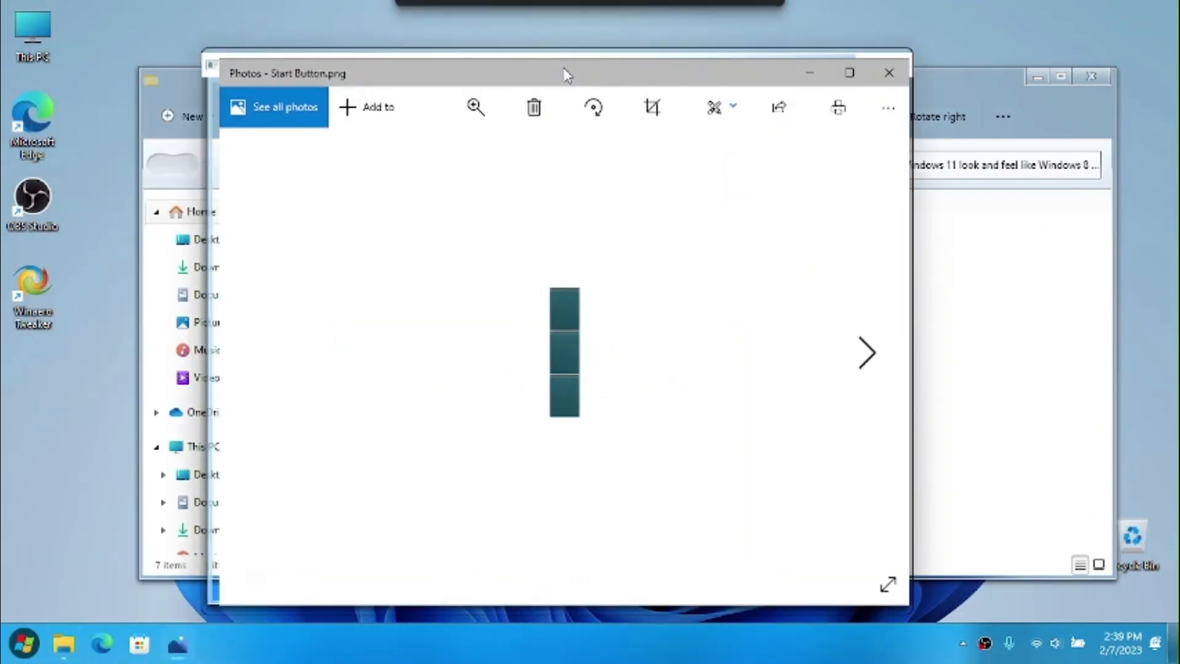
{"action": "left_click", "coordinate": [888, 72]}
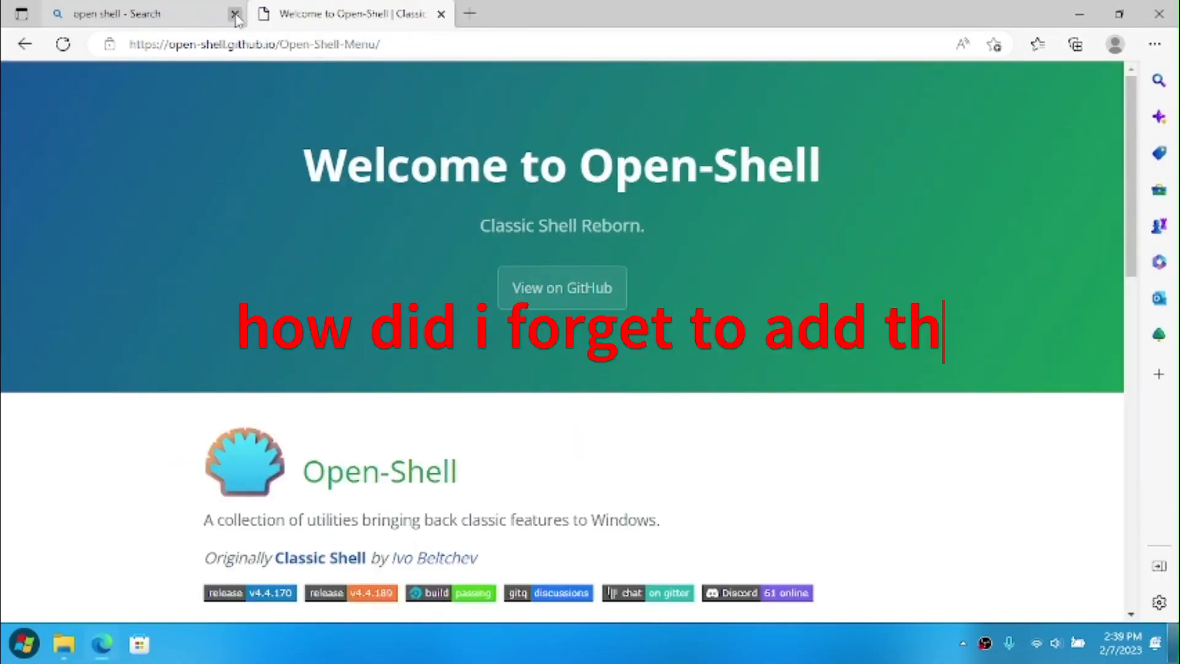
Put the Open-Shell 4.4.170 installer from its GitHub release page into the Windows 8 Consumer Preview folder and launch it
{"action": "left_click", "coordinate": [235, 14]}
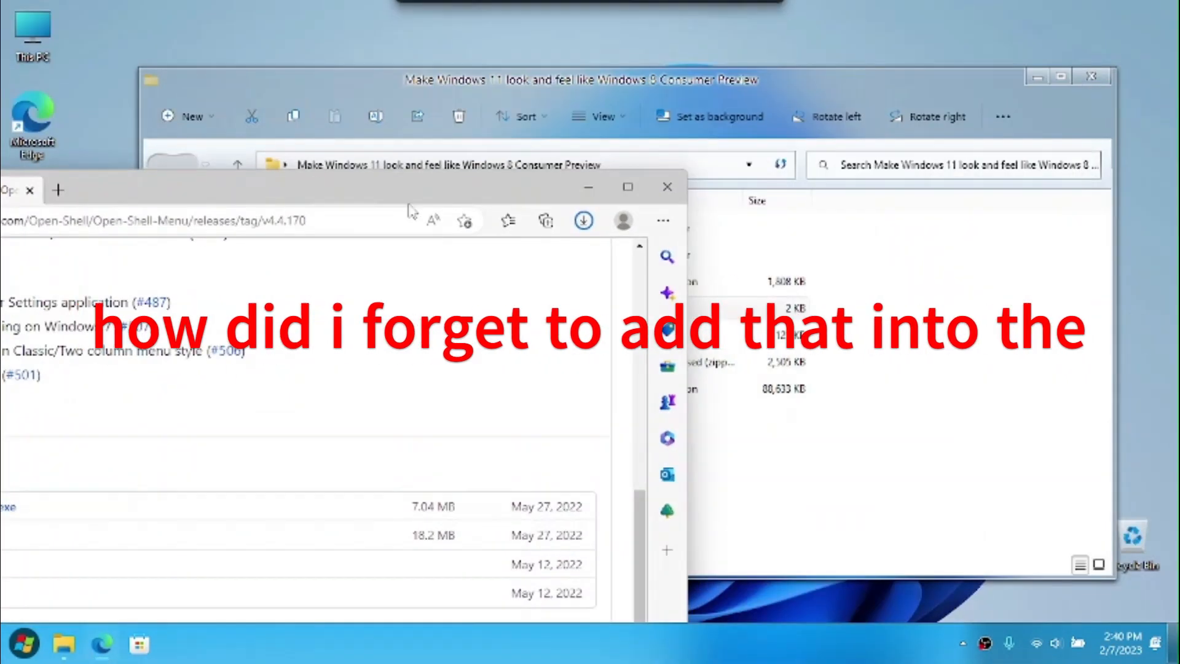
{"action": "left_click_drag", "start_coordinate": [395, 289], "coordinate": [774, 430]}
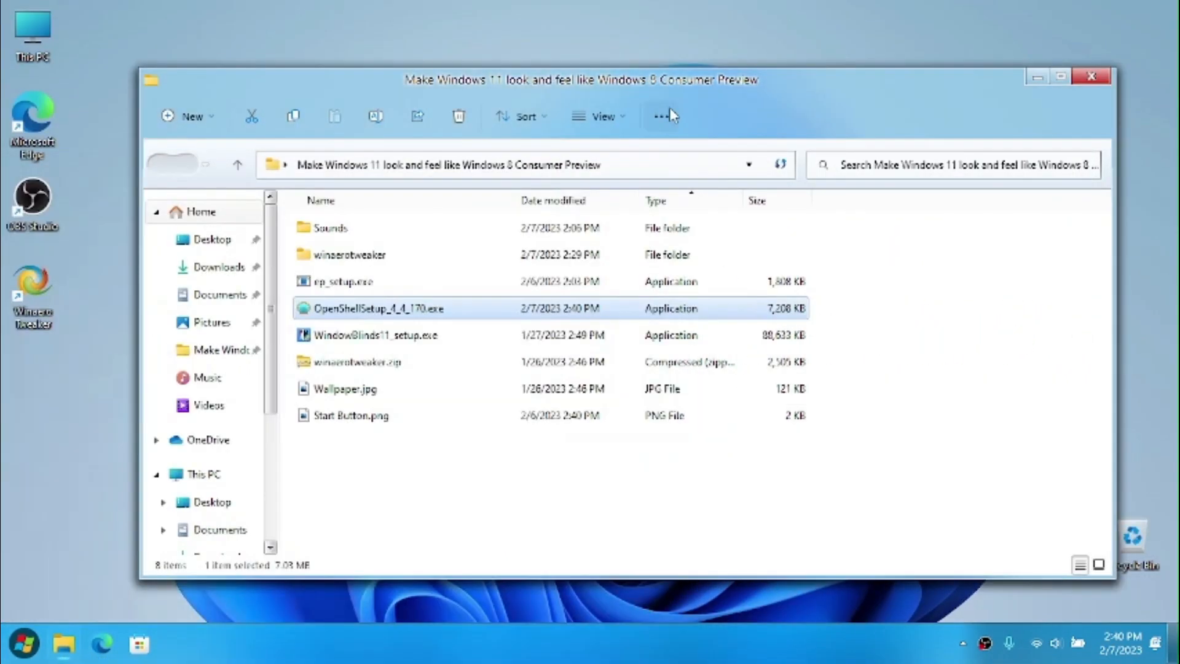
{"action": "double_click", "coordinate": [376, 307]}
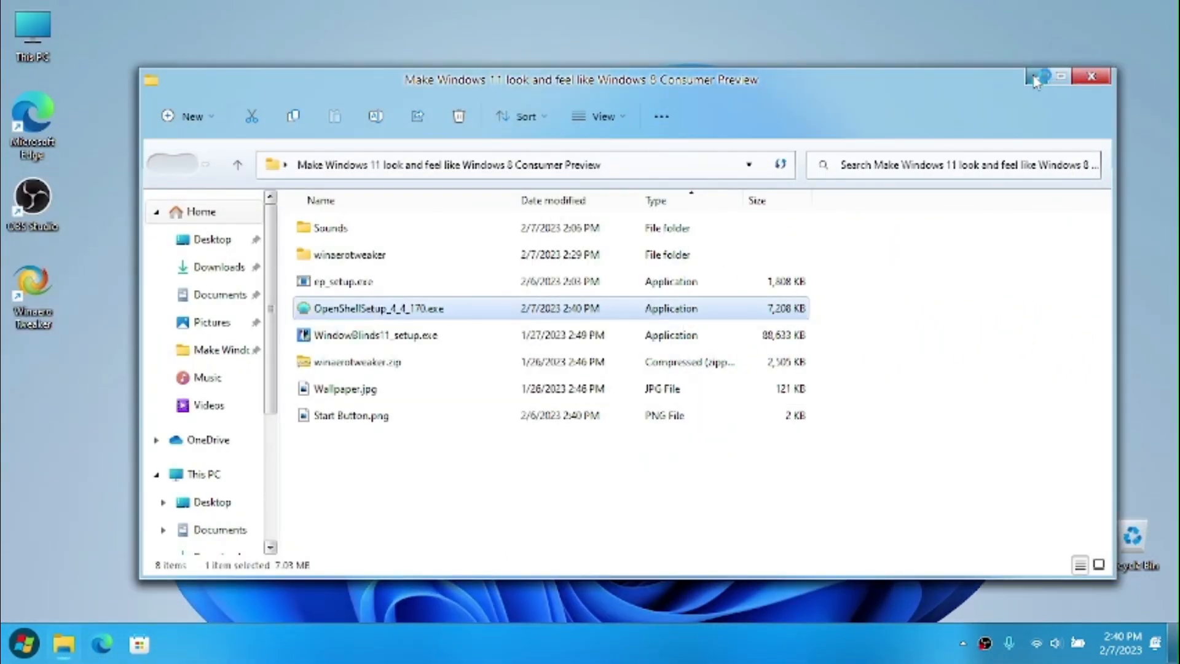
Minimize the folder window and accept the license agreement in the Open-Shell setup wizard
{"action": "left_click", "coordinate": [1037, 78]}
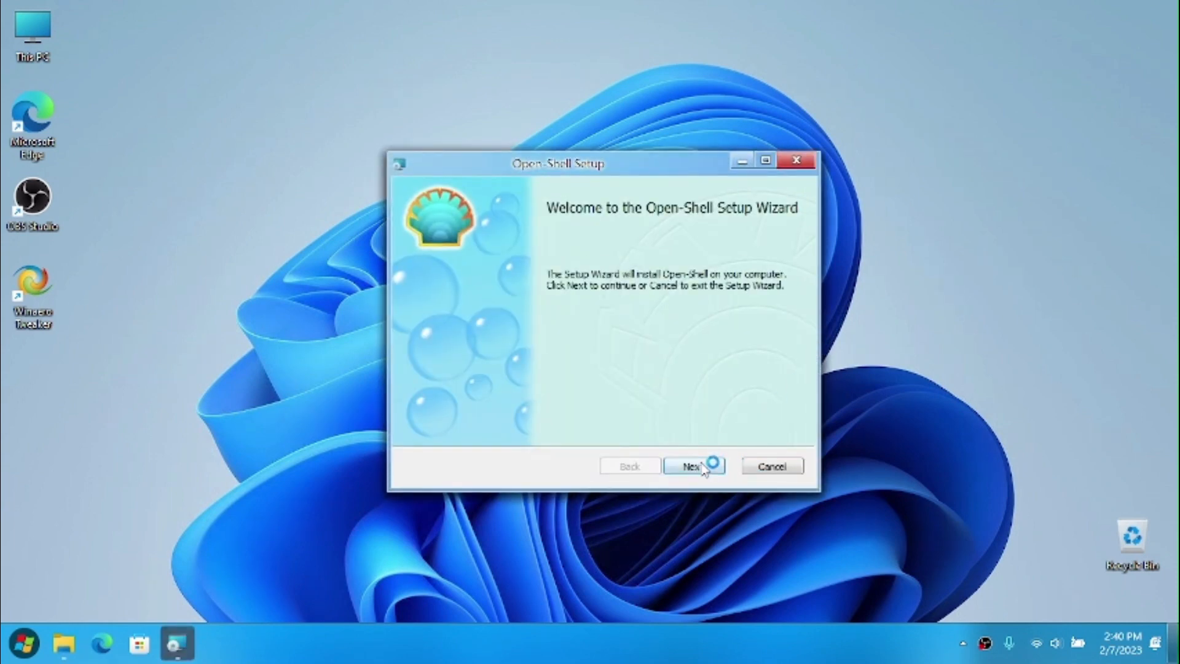
{"action": "left_click", "coordinate": [691, 467]}
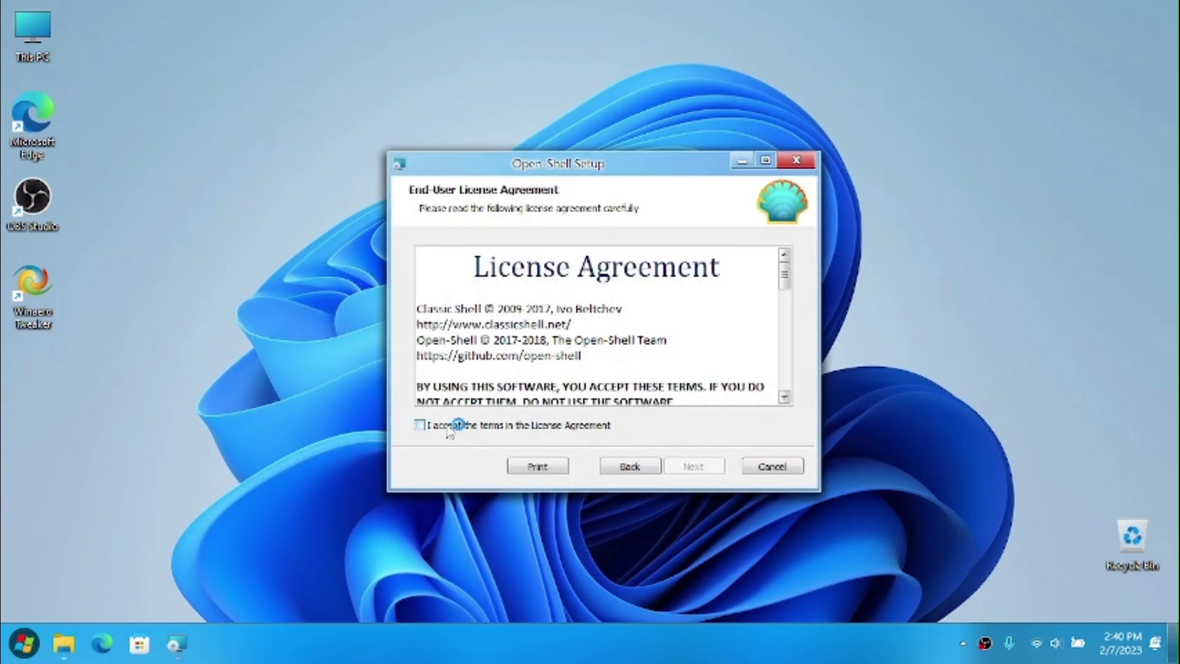
{"action": "left_click", "coordinate": [447, 429]}
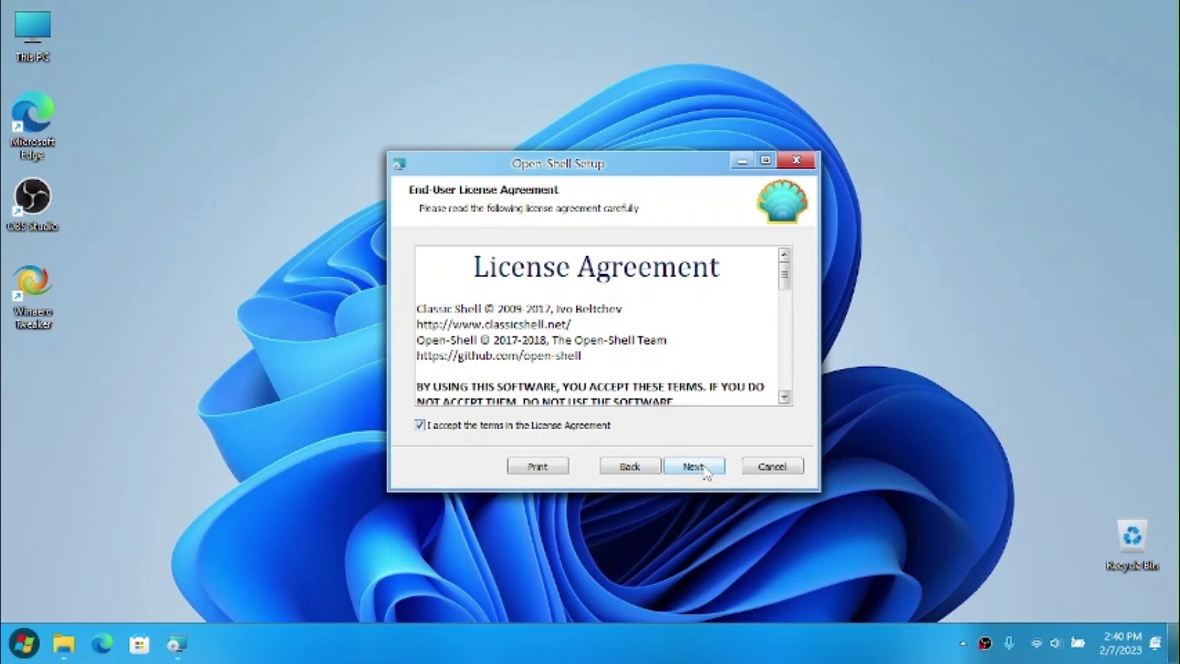
{"action": "left_click", "coordinate": [704, 472]}
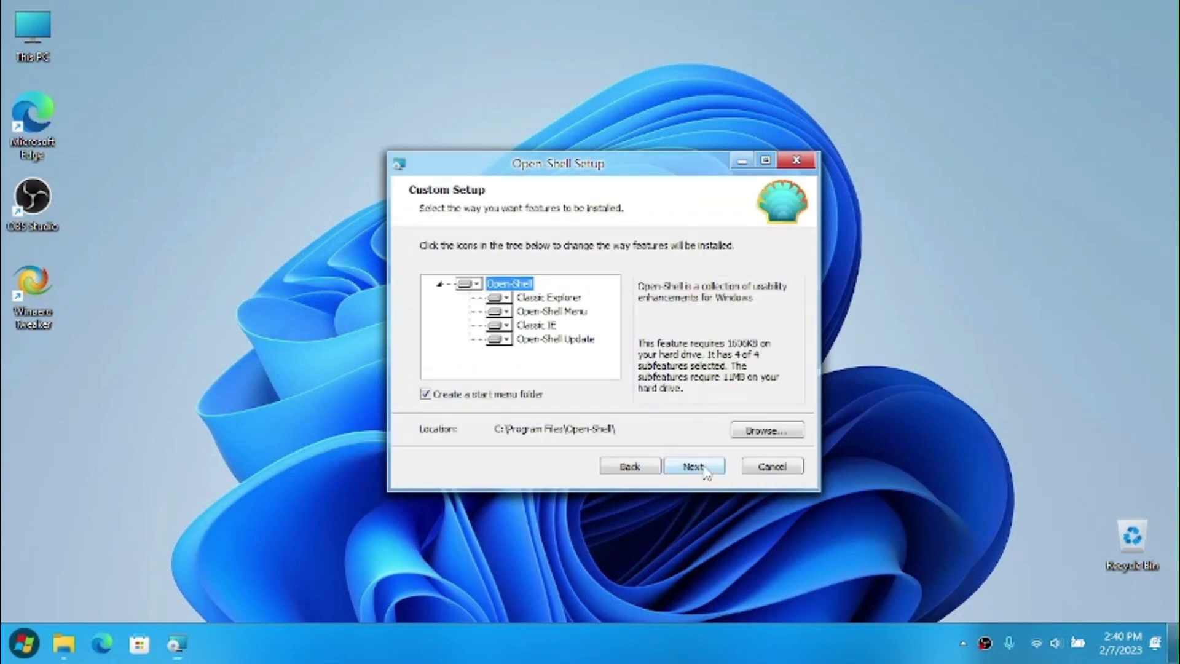
Exclude the Classic Explorer and Classic IE features from the Open-Shell installation and continue the setup
{"action": "left_click", "coordinate": [506, 301]}
{"action": "left_click", "coordinate": [511, 357]}
{"action": "left_click", "coordinate": [506, 325]}
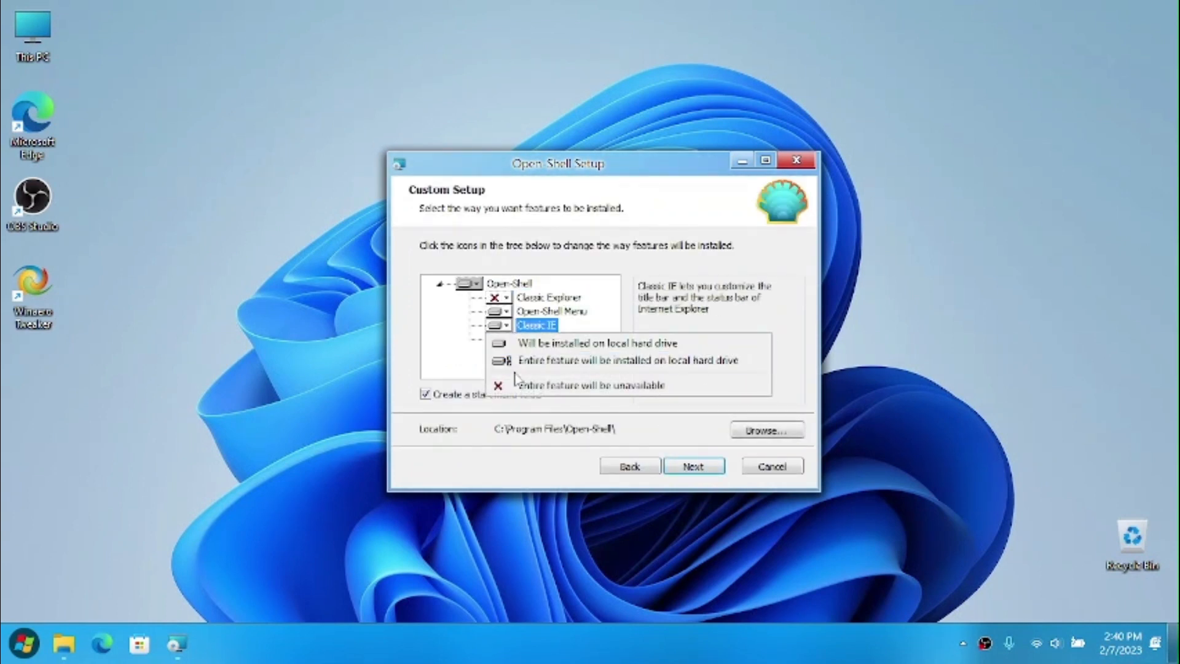
{"action": "left_click", "coordinate": [517, 385]}
{"action": "left_click", "coordinate": [694, 467]}
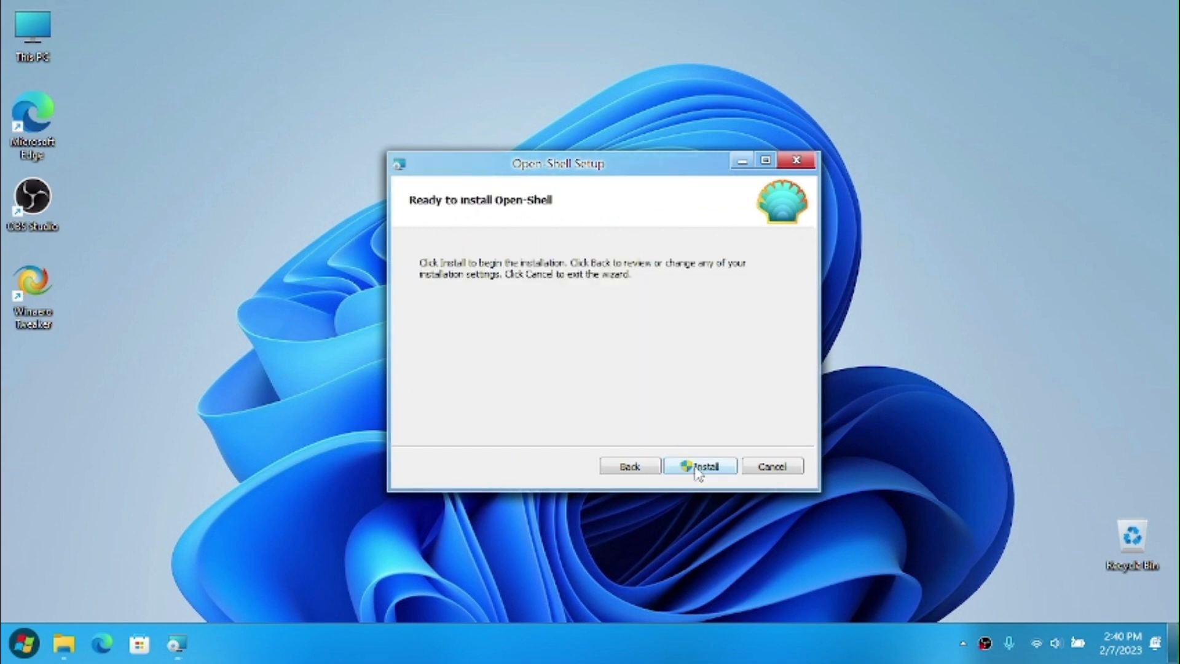
Install Open-Shell, allow it to make changes to the device, and finish the setup wizard
{"action": "left_click", "coordinate": [698, 467]}
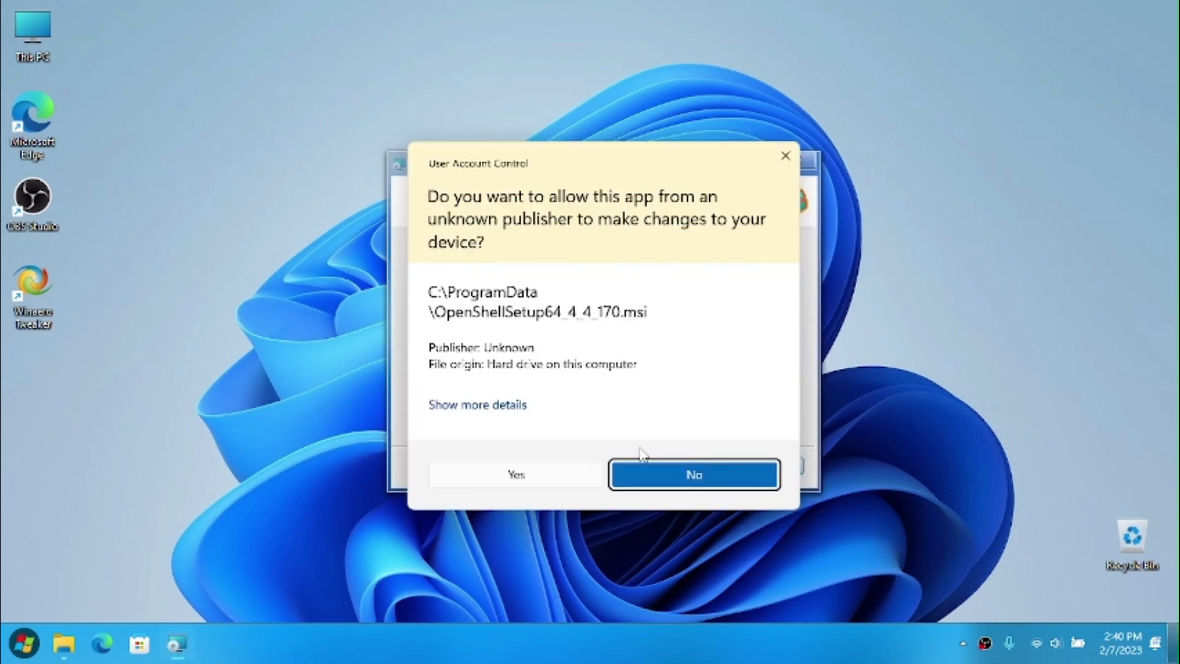
{"action": "left_click", "coordinate": [515, 477]}
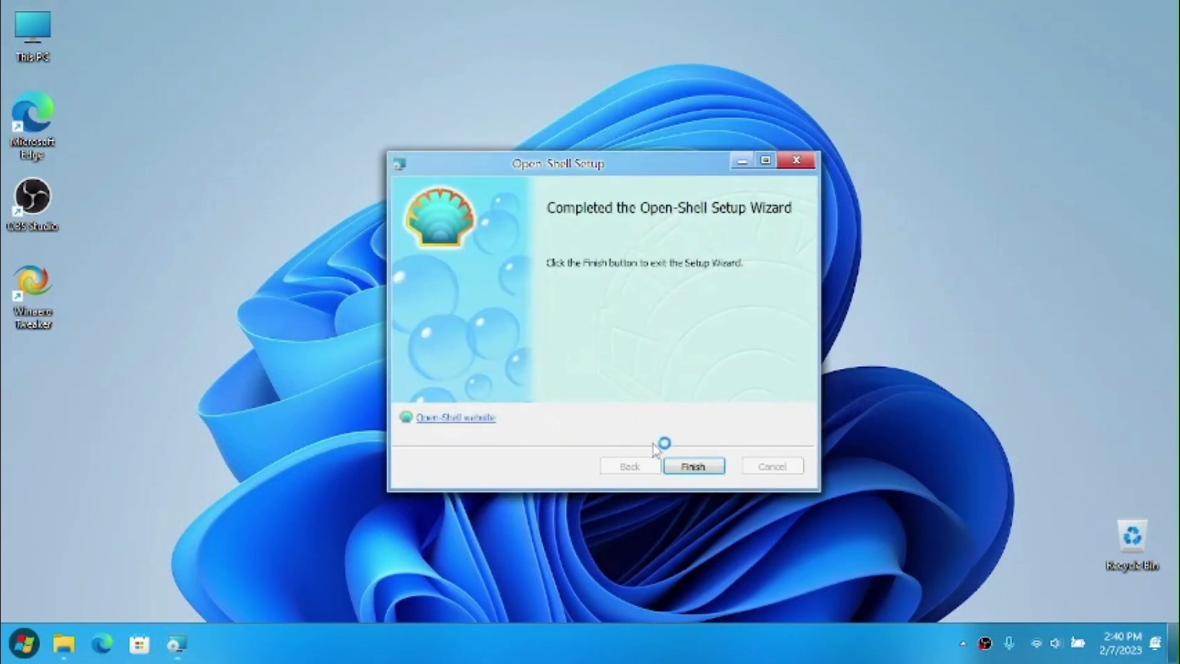
{"action": "left_click", "coordinate": [693, 468]}
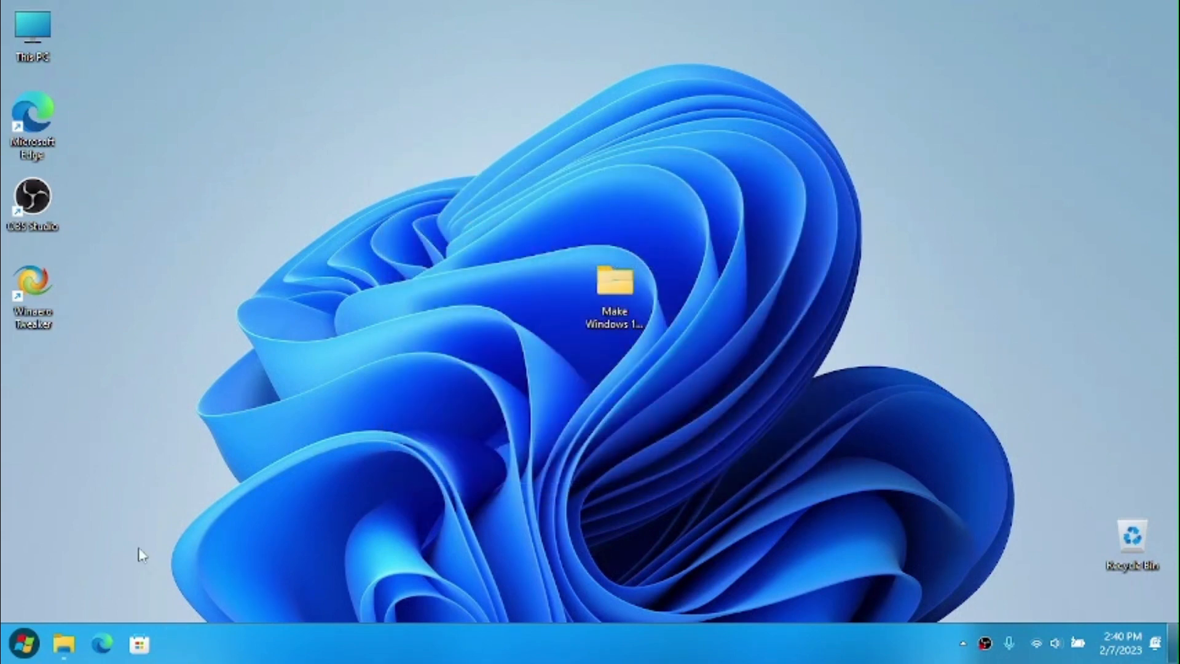
Launch Open-Shell Menu Settings from the recently added apps in the full-screen Start
{"action": "left_click", "coordinate": [64, 643]}
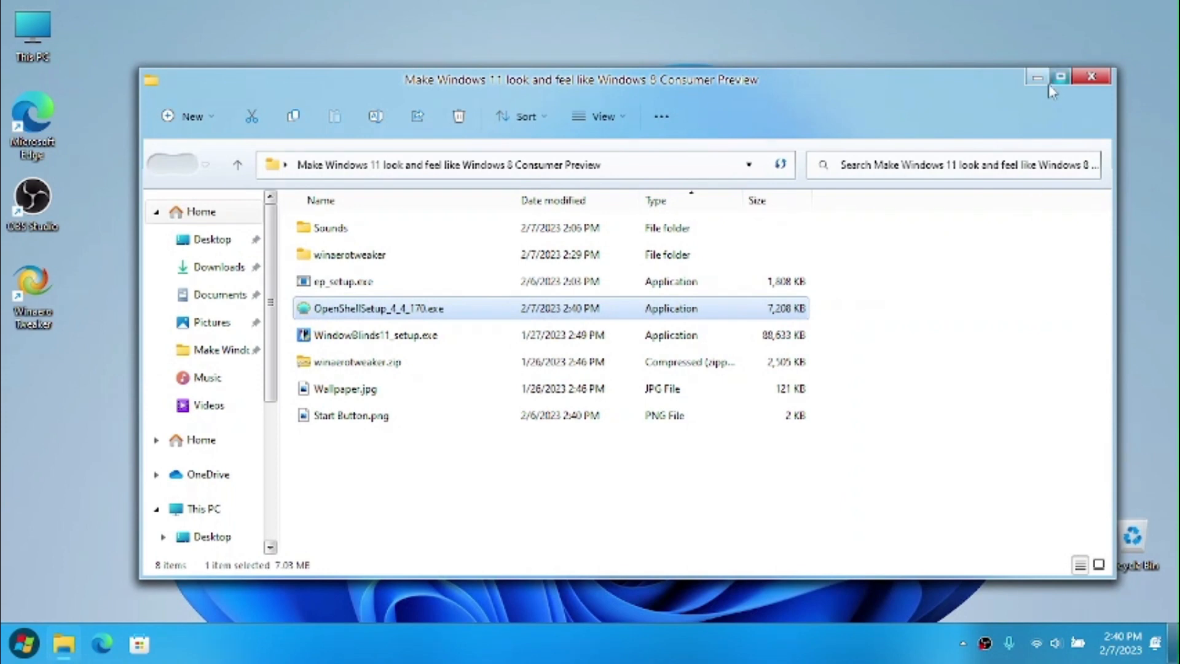
{"action": "left_click", "coordinate": [1038, 78]}
{"action": "left_click", "coordinate": [25, 645]}
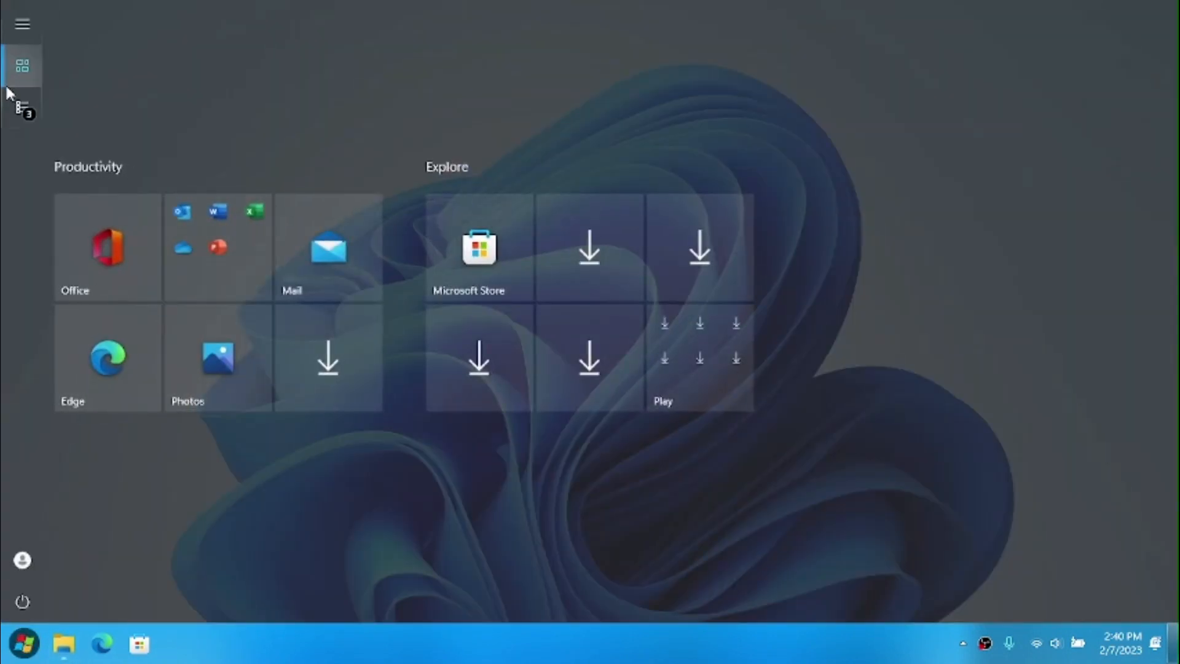
{"action": "left_click", "coordinate": [18, 106]}
{"action": "scroll", "coordinate": [380, 258], "scroll_direction": "down", "scroll_amount": 2}
{"action": "scroll", "coordinate": [564, 248], "scroll_direction": "up", "scroll_amount": 2}
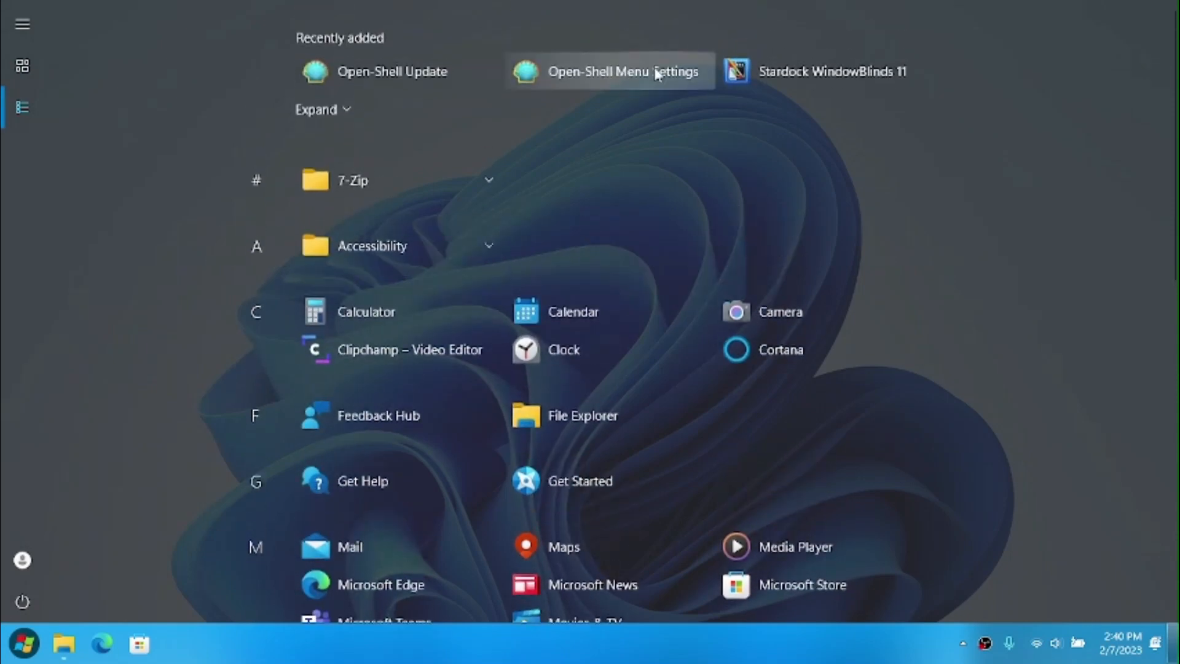
{"action": "left_click", "coordinate": [613, 73]}
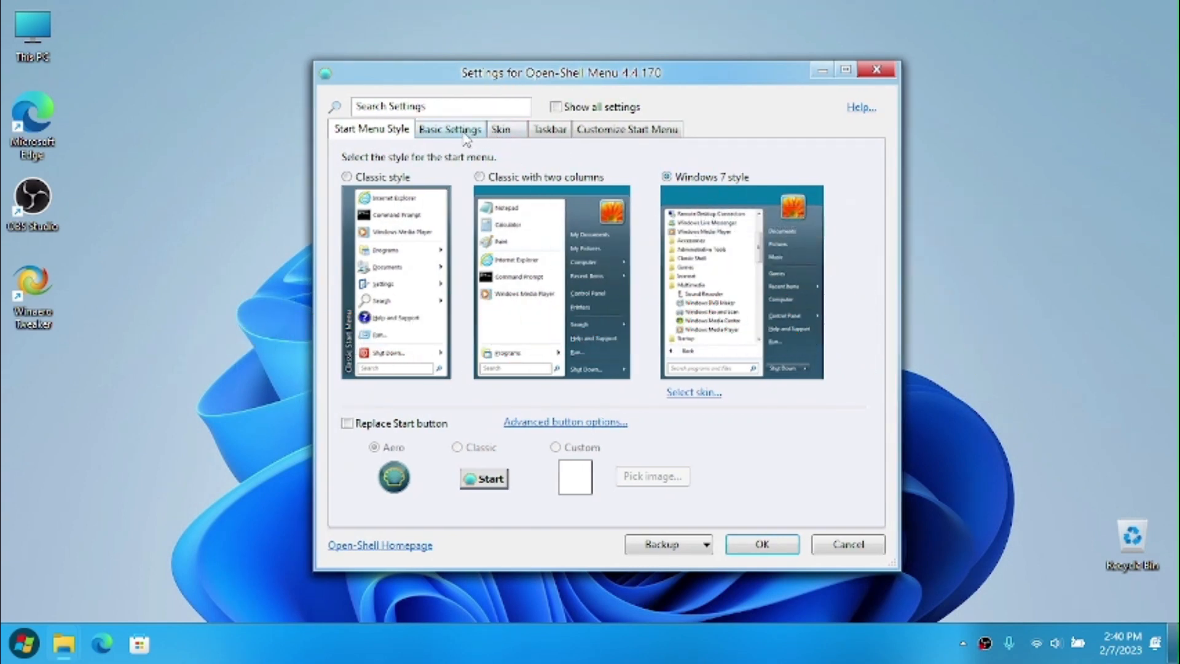
Look through the available start menu skins and return to the start menu style settings
{"action": "left_click", "coordinate": [499, 129]}
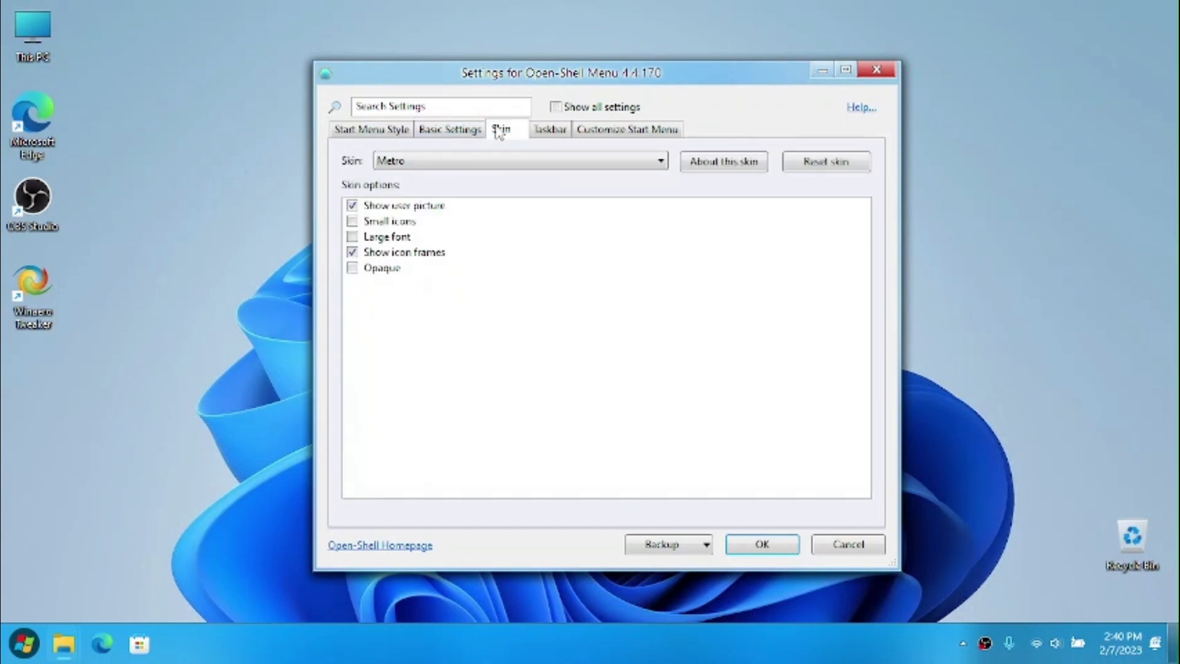
{"action": "left_click", "coordinate": [487, 160]}
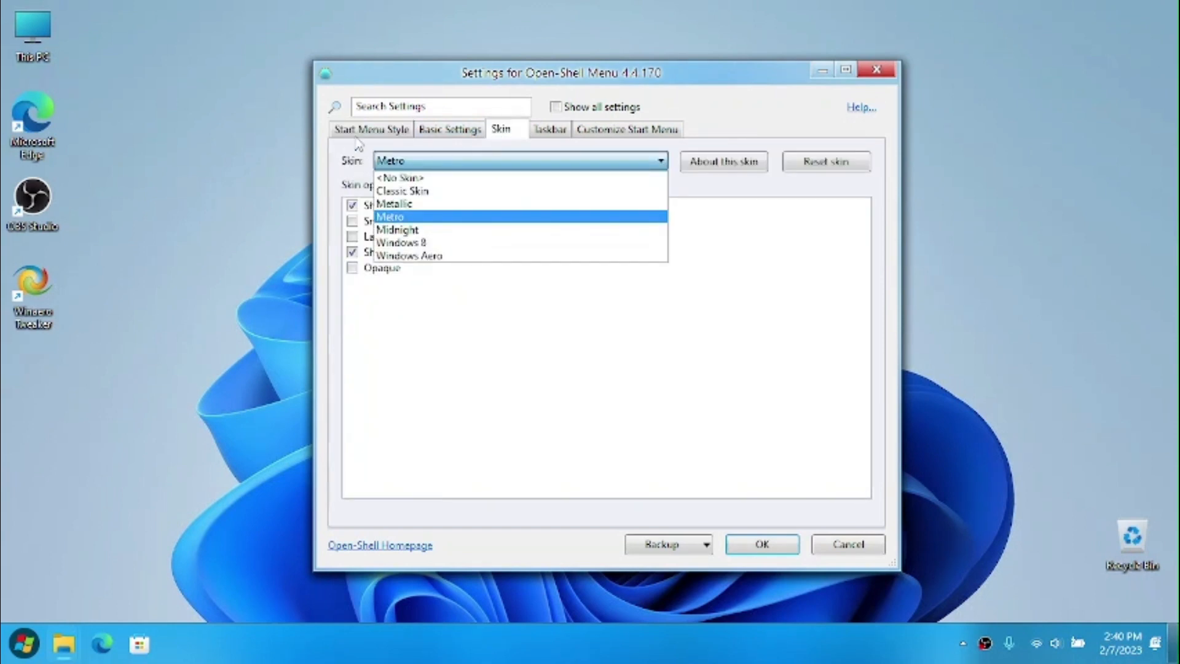
{"action": "left_click", "coordinate": [379, 131]}
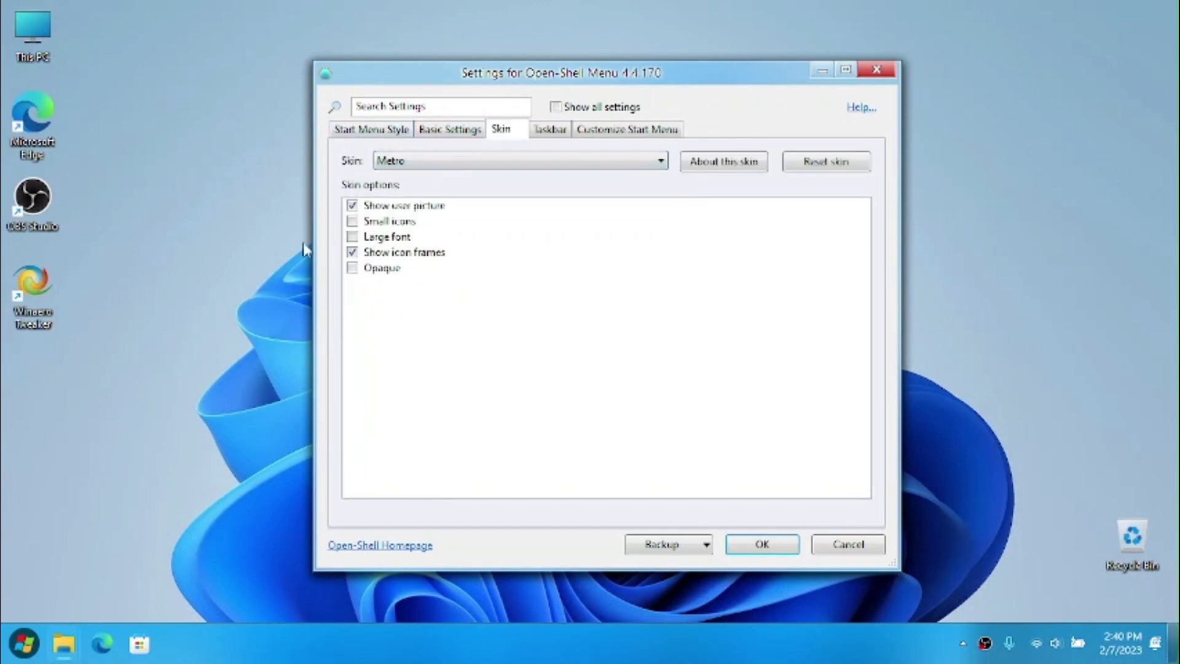
{"action": "left_click", "coordinate": [368, 130]}
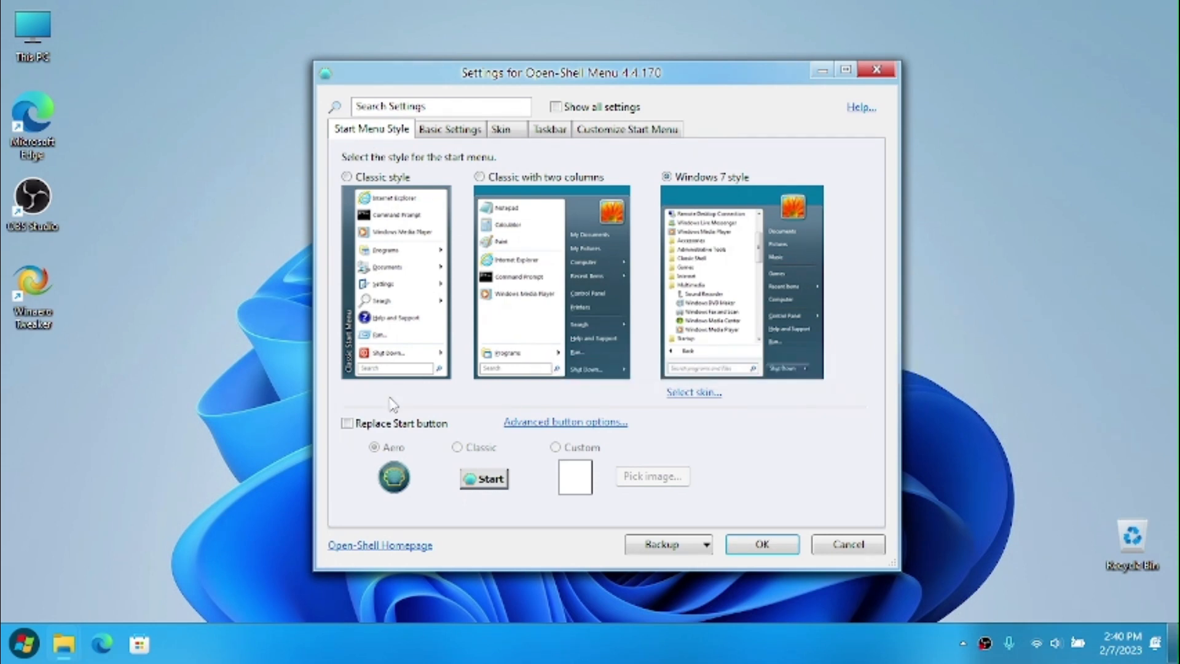
Enable Replace Start button and check how Start opens from the replaced button
{"action": "left_click", "coordinate": [363, 425]}
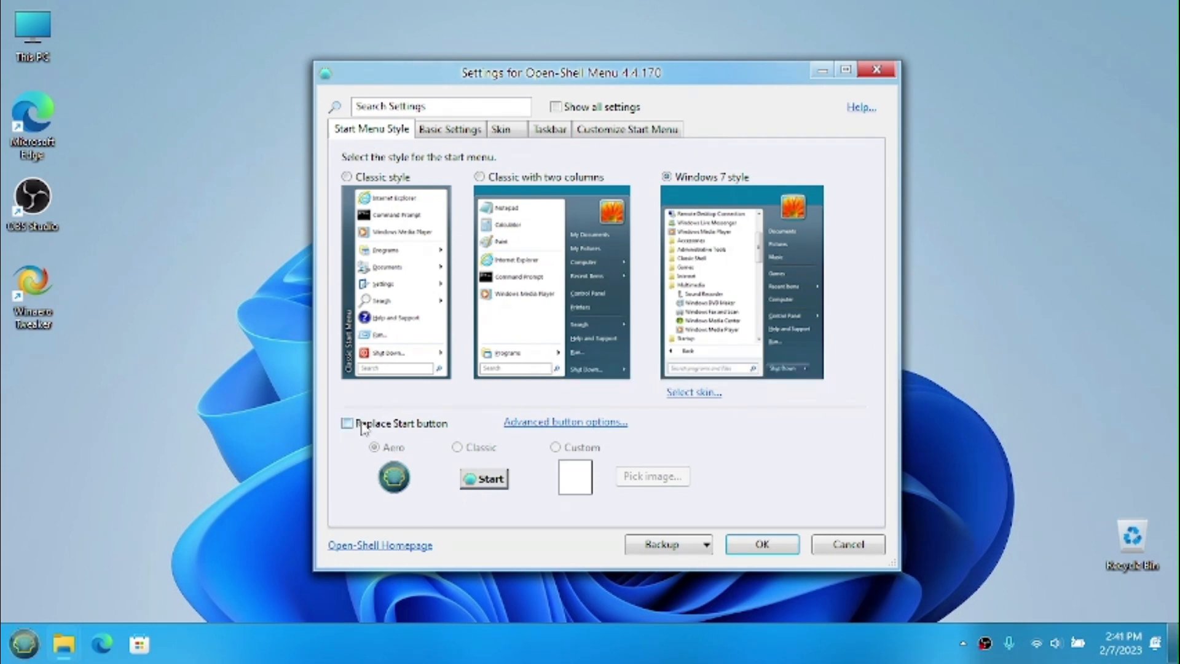
{"action": "left_click", "coordinate": [23, 650]}
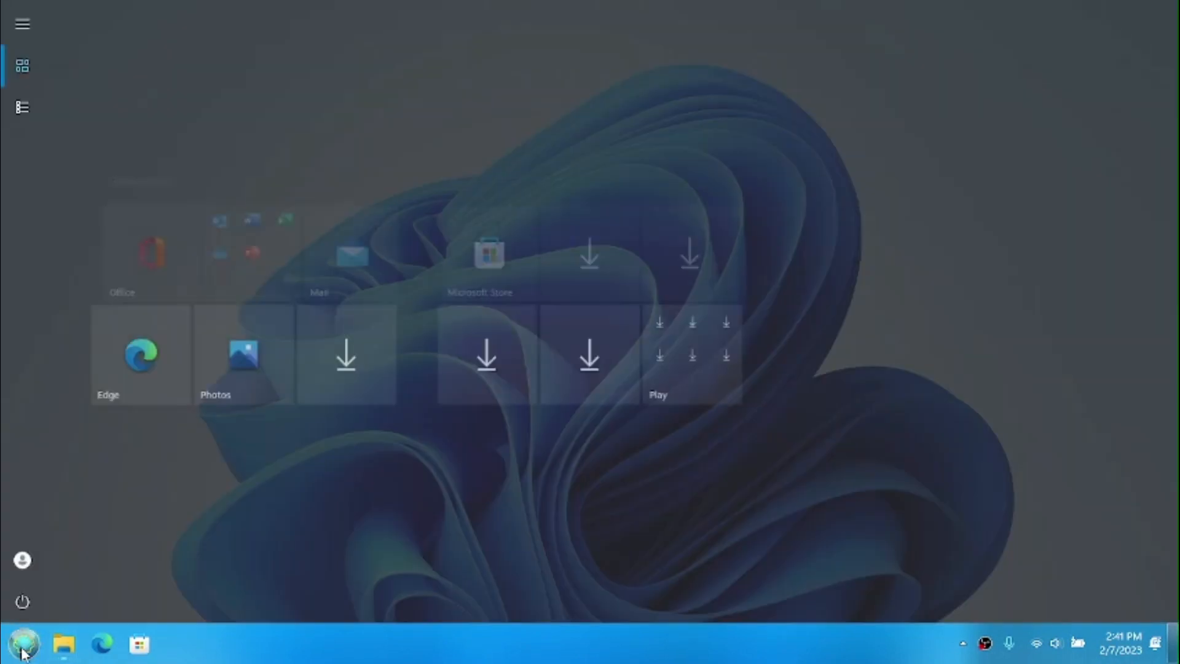
{"action": "left_click", "coordinate": [308, 655]}
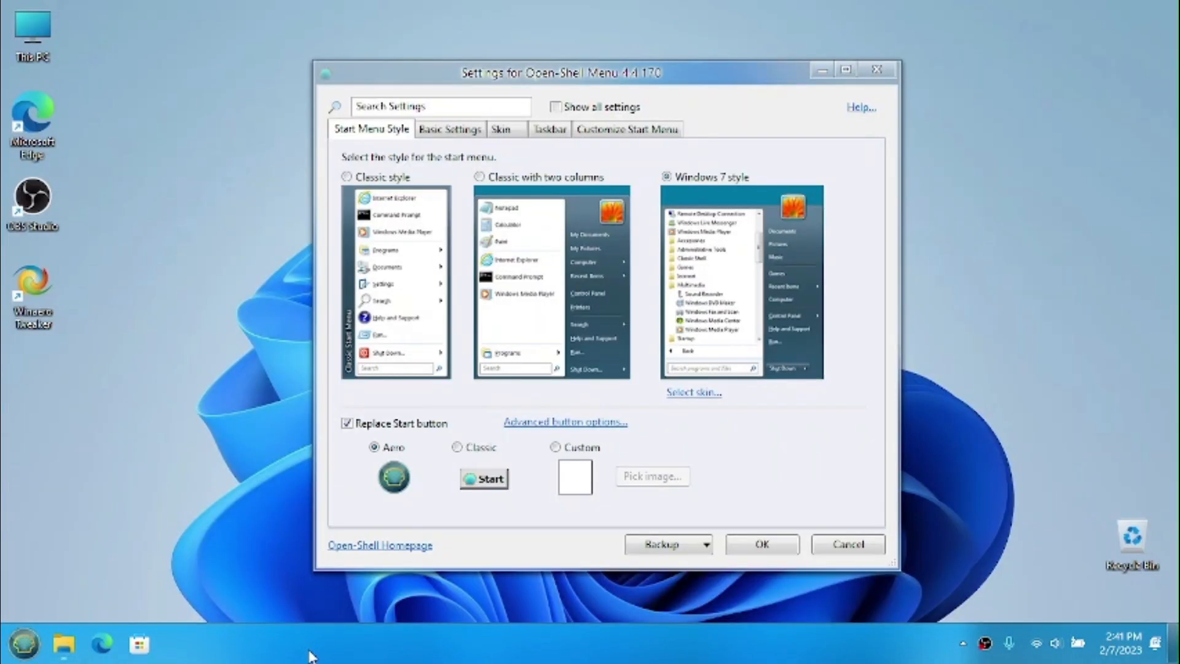
{"action": "left_click", "coordinate": [35, 639]}
{"action": "left_click", "coordinate": [396, 656]}
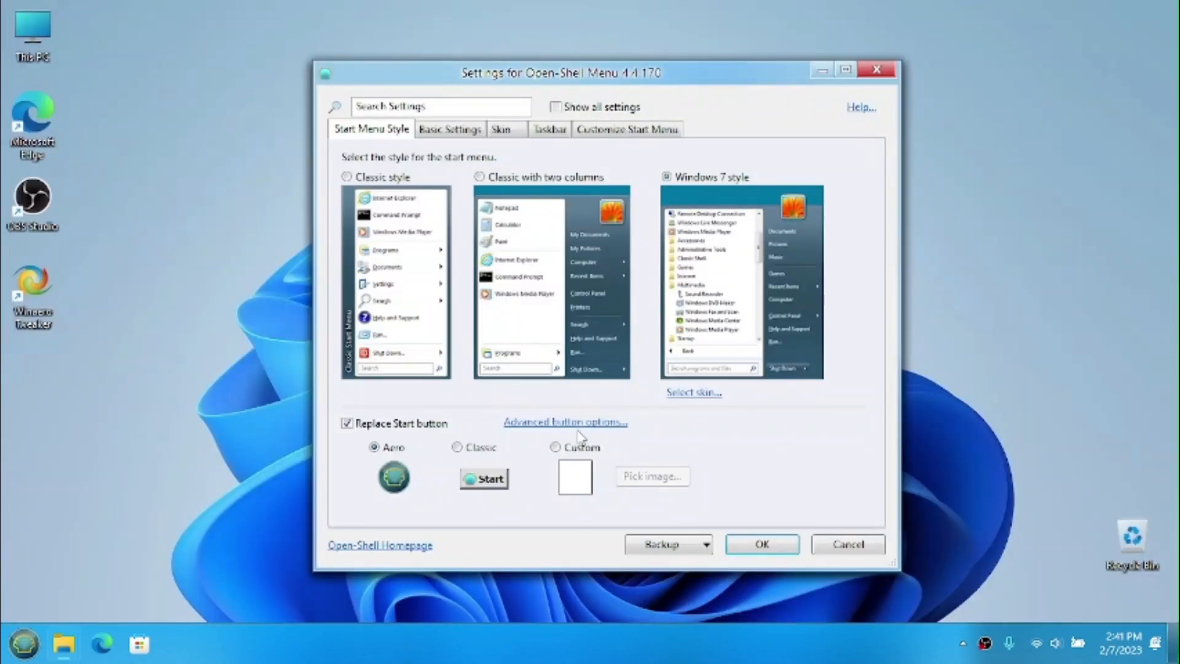
Set a custom Start button image using Start Button.png from the Windows 8 Consumer Preview folder on the desktop
{"action": "left_click", "coordinate": [580, 453]}
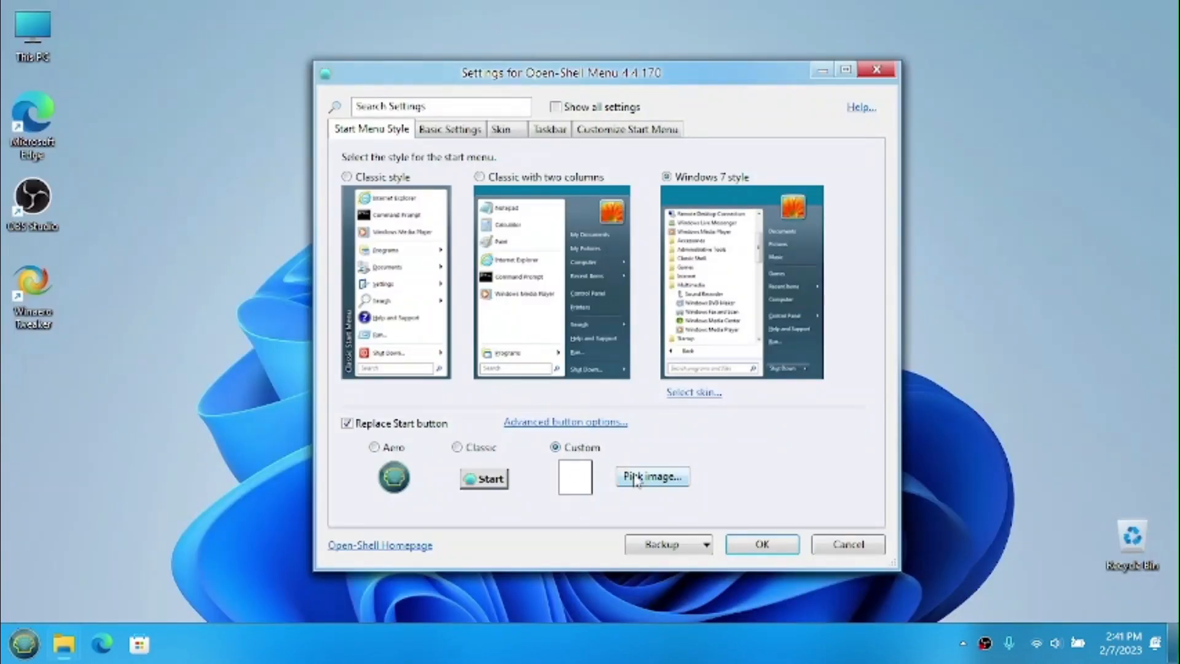
{"action": "left_click", "coordinate": [635, 479]}
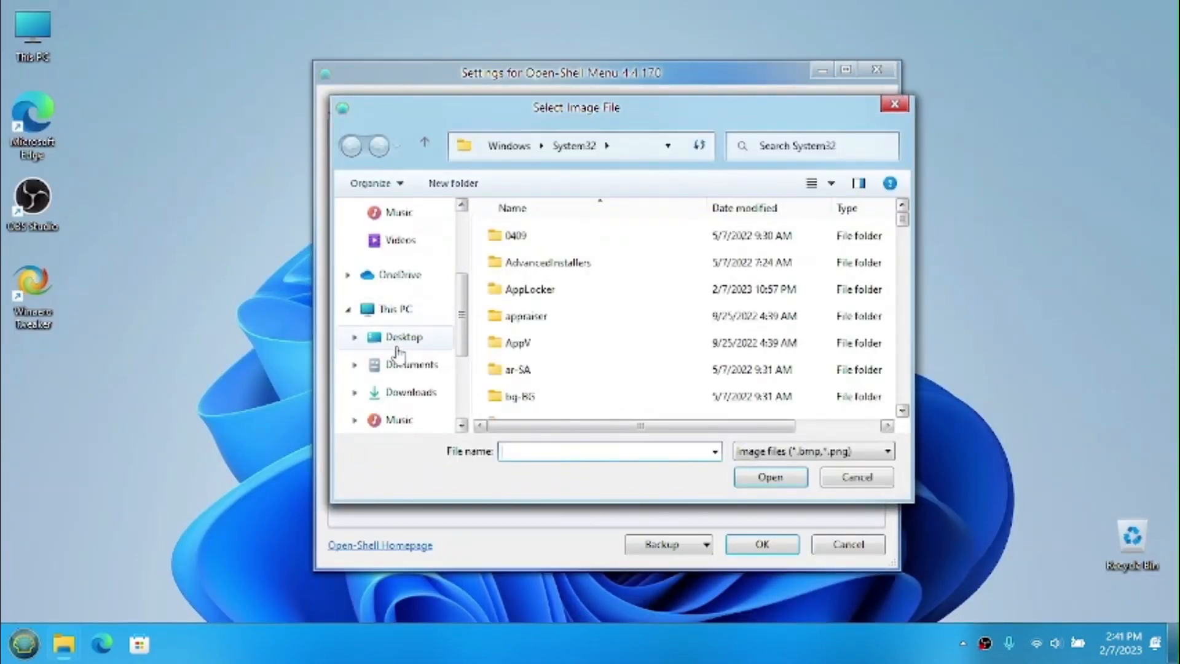
{"action": "left_click", "coordinate": [404, 338]}
{"action": "double_click", "coordinate": [573, 246]}
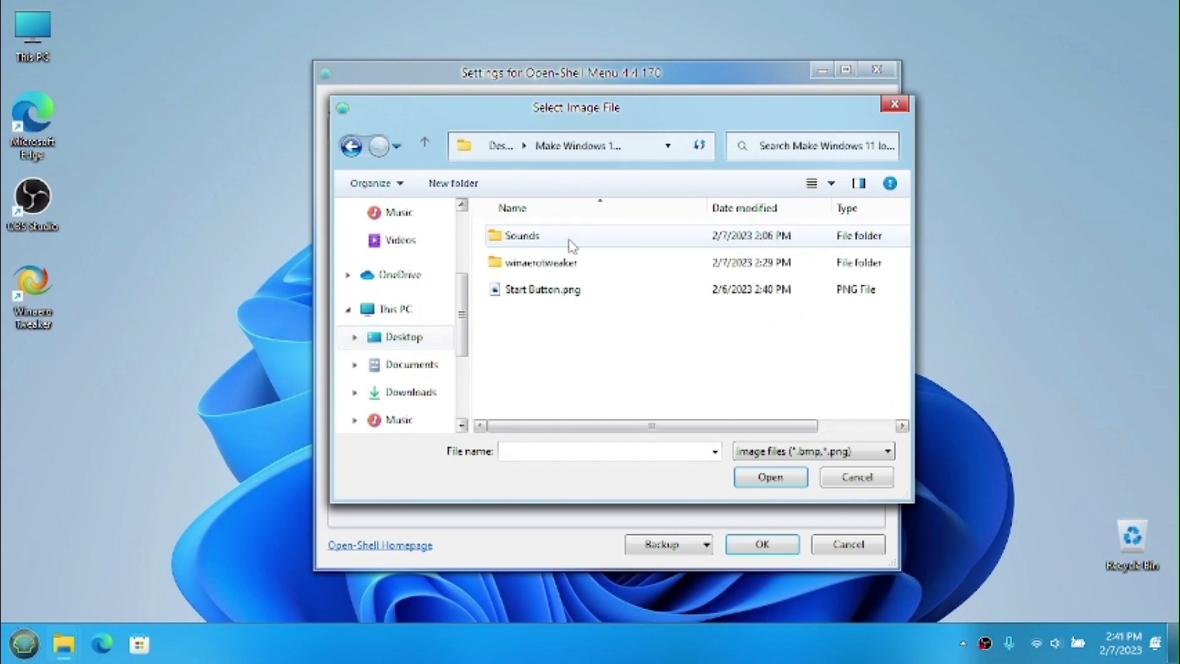
{"action": "left_click", "coordinate": [562, 292]}
{"action": "left_click", "coordinate": [758, 483]}
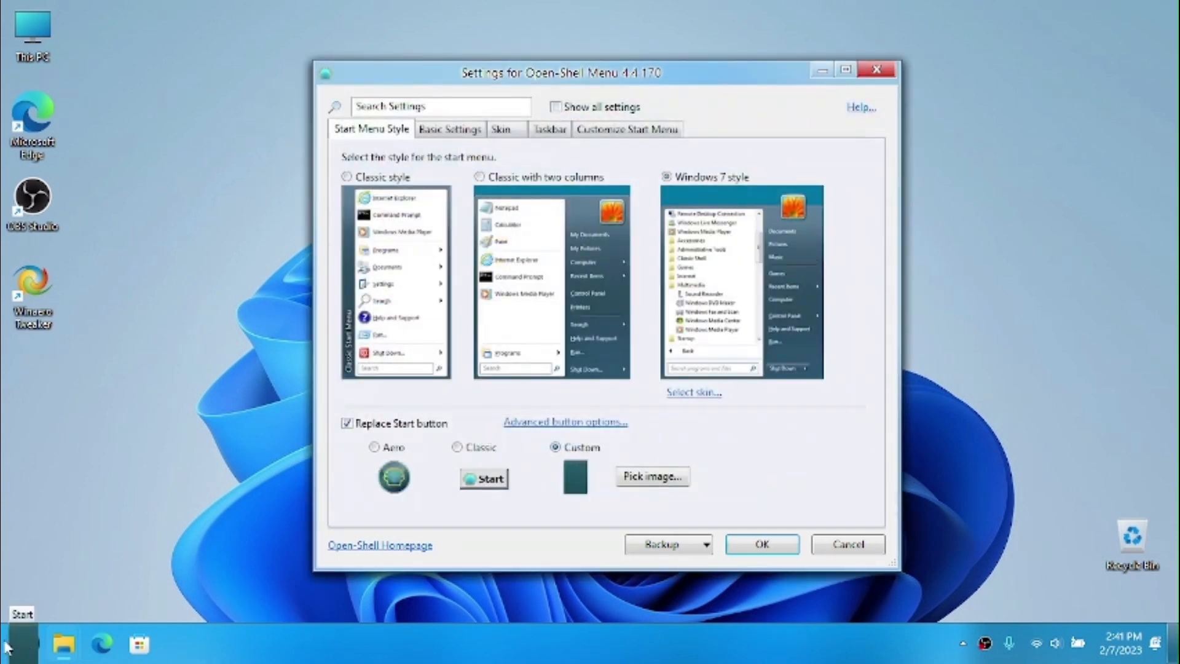
Check the Open-Shell start menu that the custom Start button opens, and close it
{"action": "left_click", "coordinate": [28, 654]}
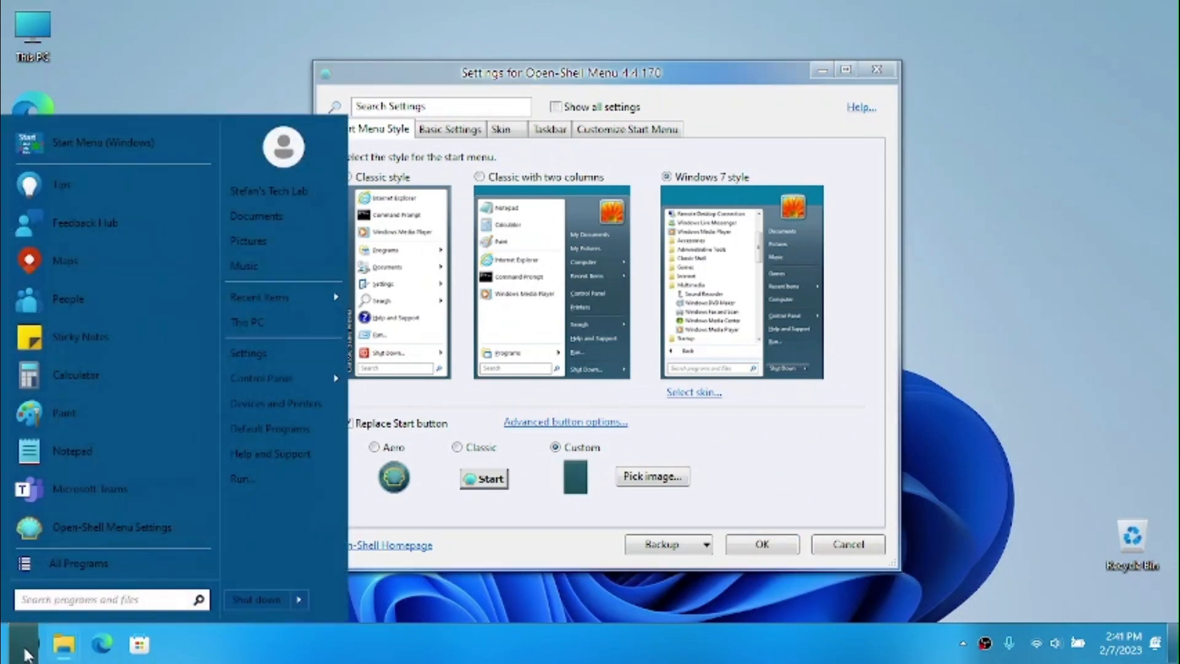
{"action": "left_click", "coordinate": [27, 653]}
{"action": "left_click", "coordinate": [216, 657]}
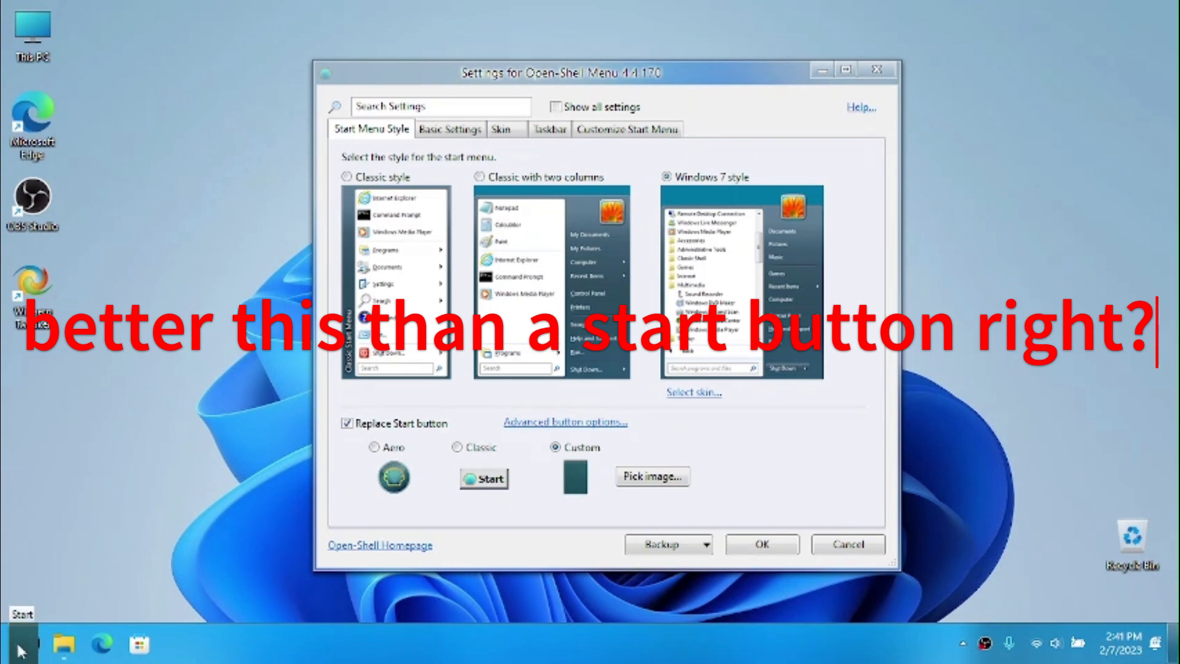
Try the Windows 8 skin and the Metro skin, previewing the start menu with each
{"action": "left_click", "coordinate": [501, 129]}
{"action": "left_click", "coordinate": [447, 161]}
{"action": "left_click", "coordinate": [423, 230]}
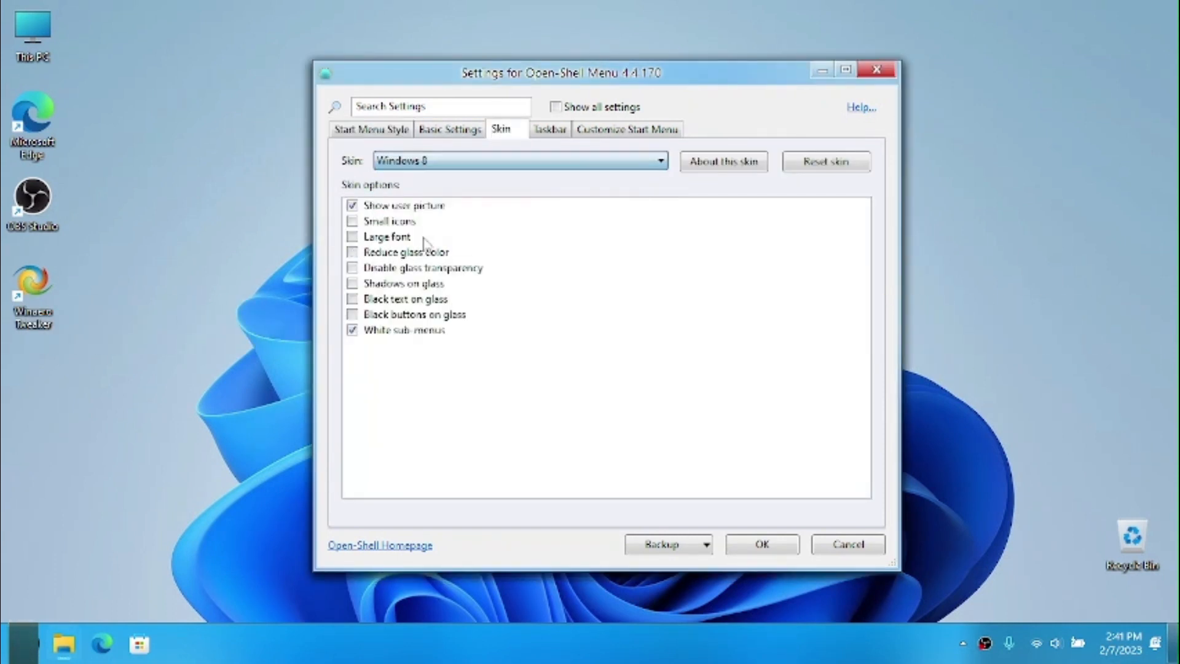
{"action": "key", "text": "super"}
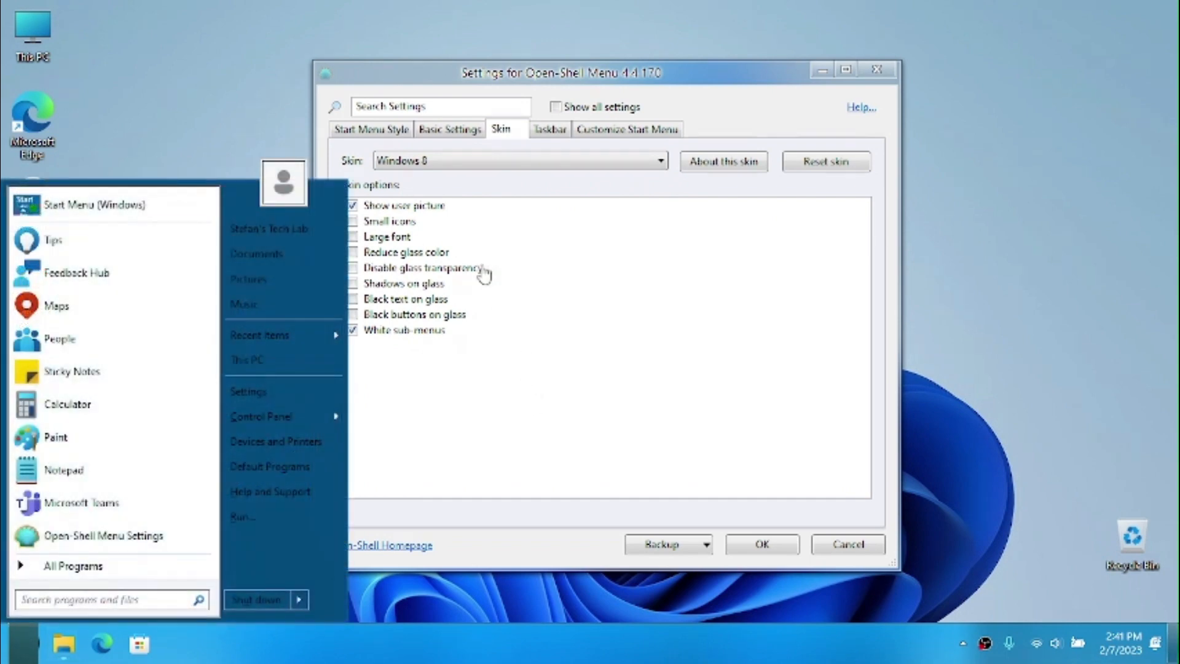
{"action": "left_click", "coordinate": [409, 161]}
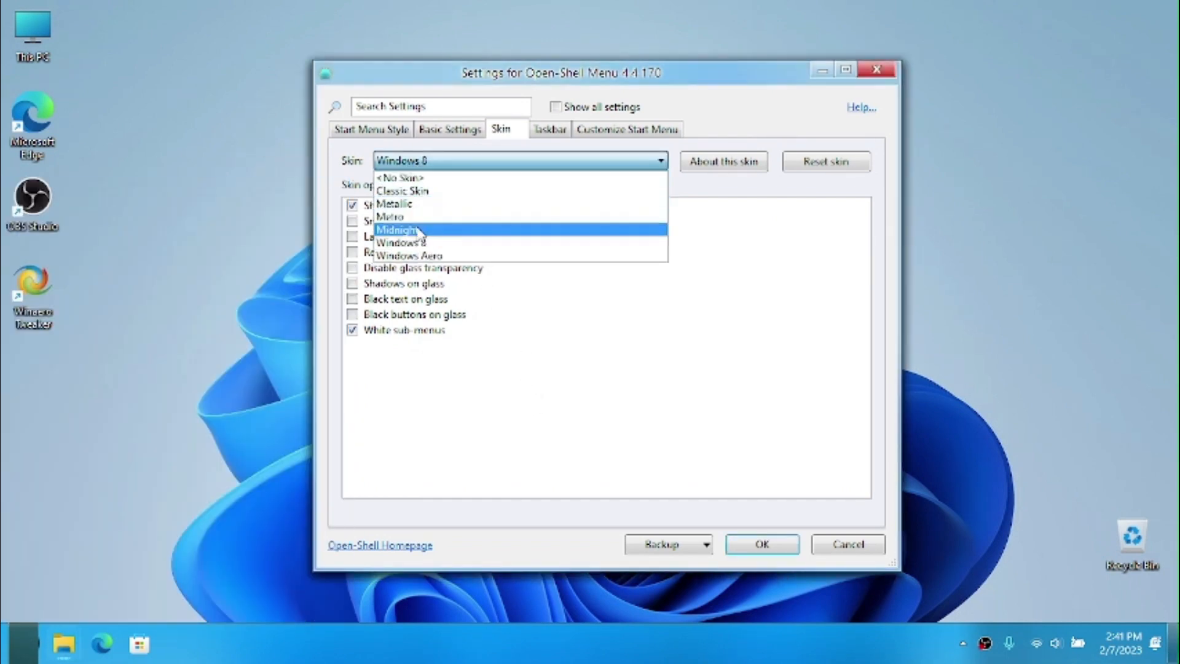
{"action": "left_click", "coordinate": [408, 217]}
{"action": "key", "text": "super"}
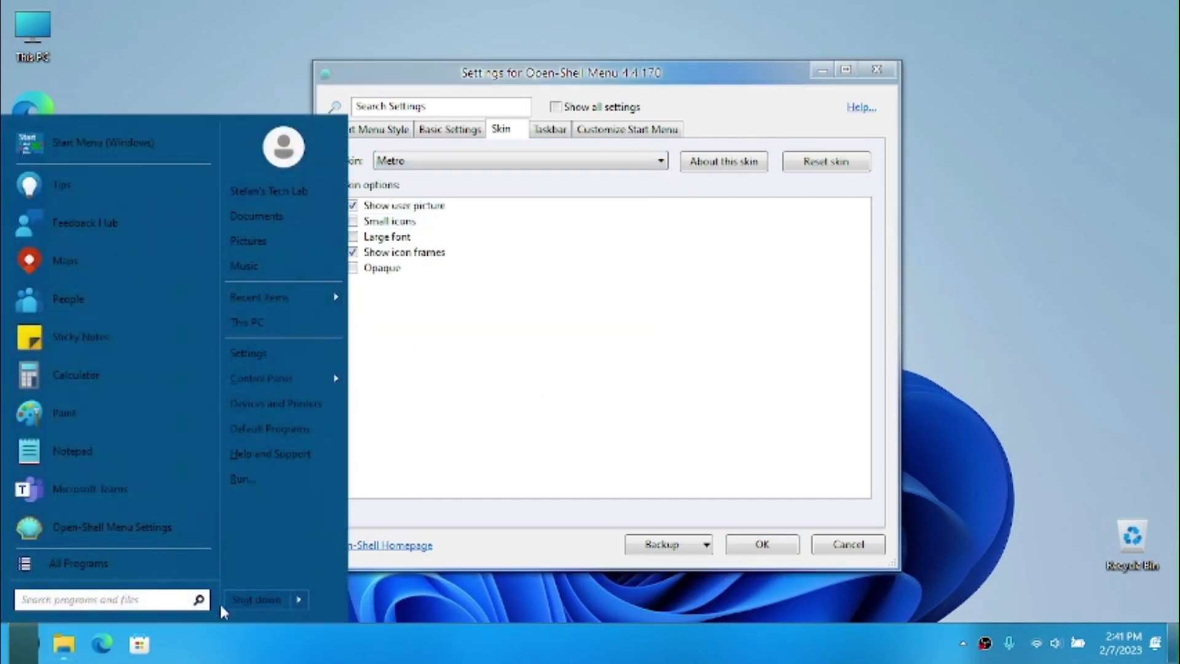
Set the start menu skin to Windows 8, preview it, save the Open-Shell settings and open the start menu
{"action": "left_click", "coordinate": [505, 160]}
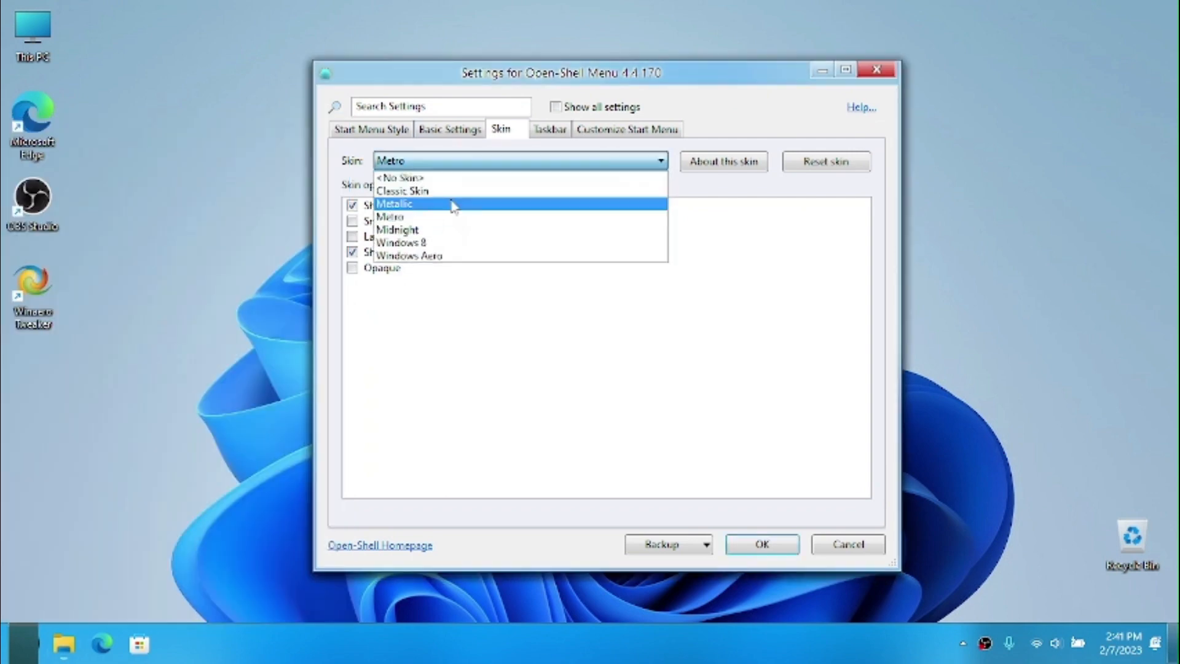
{"action": "left_click", "coordinate": [431, 244]}
{"action": "key", "text": "super"}
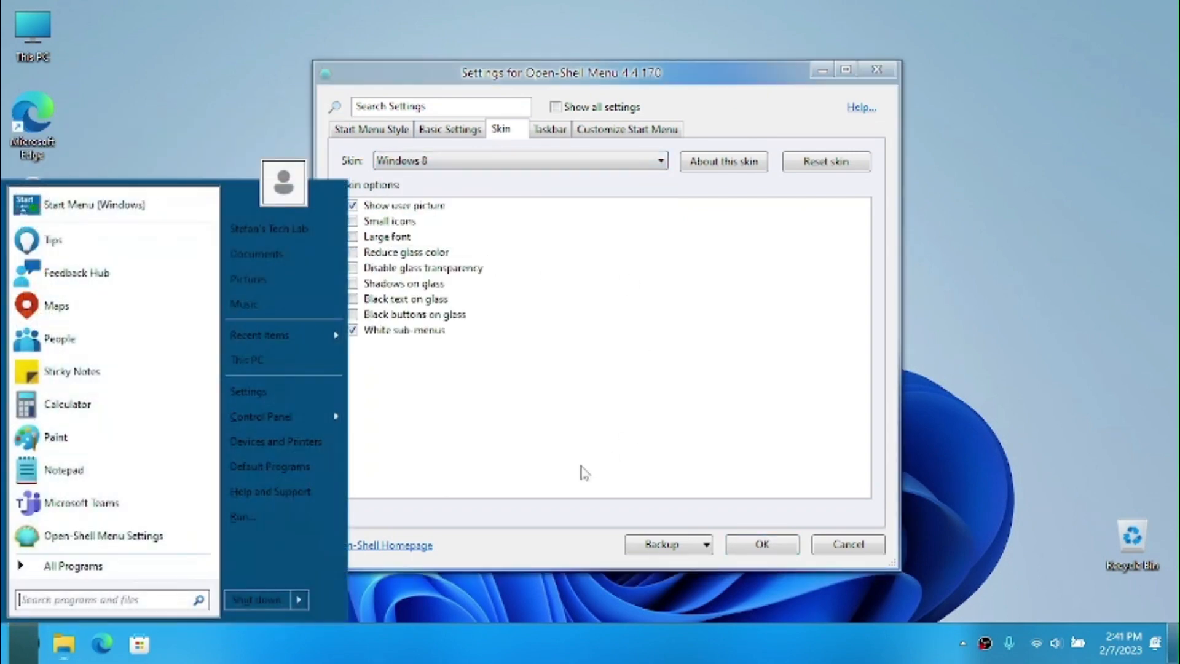
{"action": "key", "text": "super"}
{"action": "key", "text": "super"}
{"action": "left_click", "coordinate": [410, 132]}
{"action": "left_click", "coordinate": [762, 546]}
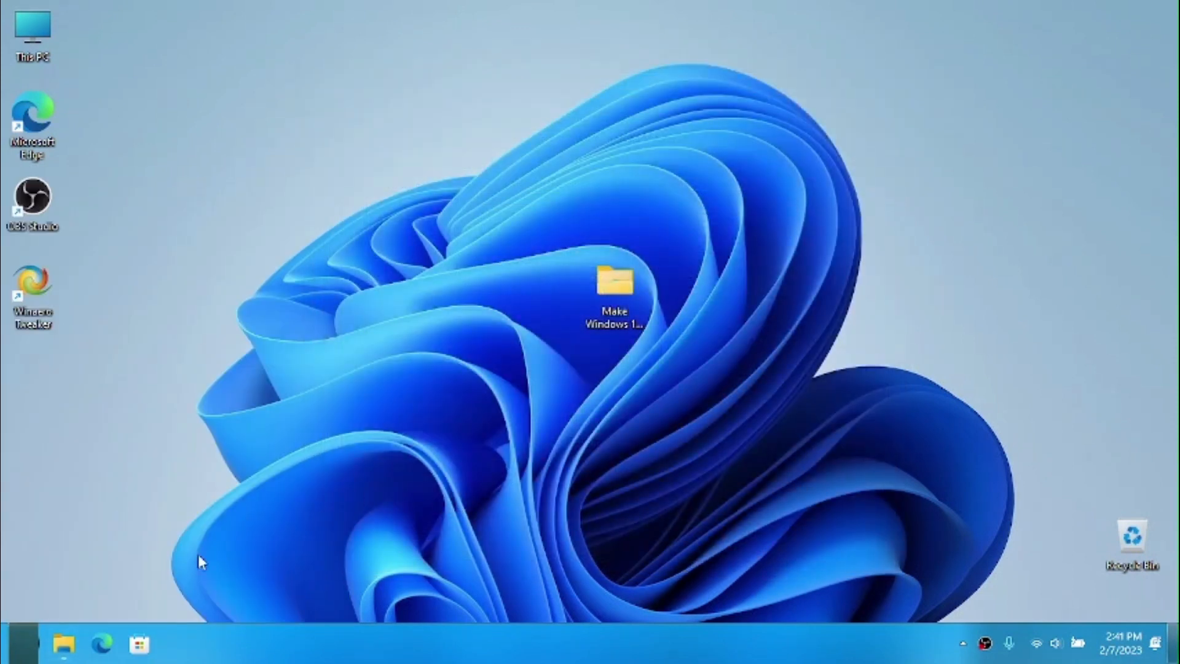
{"action": "key", "text": "super"}
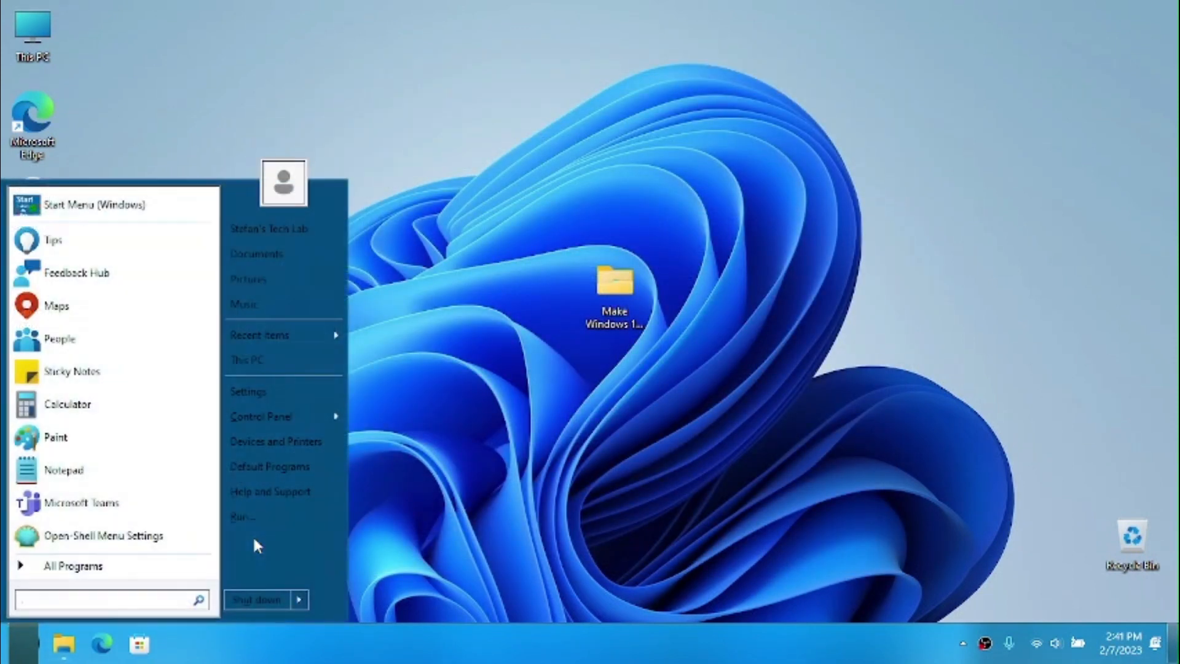
Move the Explore tile group on the full-screen Start menu farther from Productivity, leaving an empty column between them, and close the menu
{"action": "left_click", "coordinate": [28, 640]}
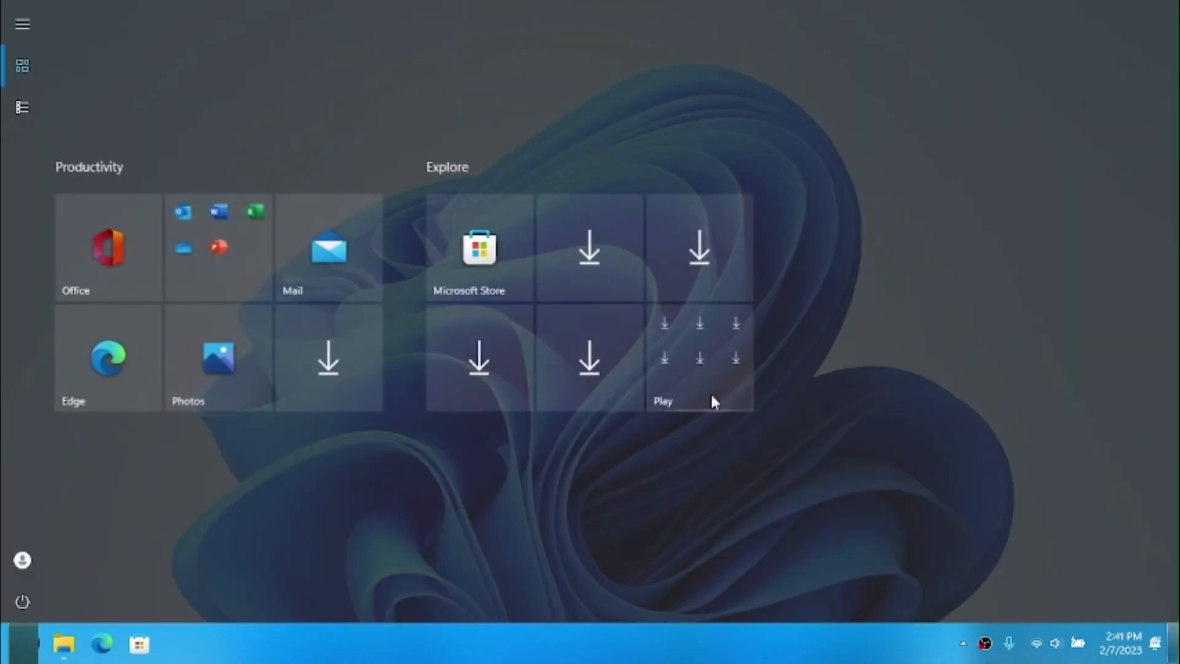
{"action": "left_click_drag", "start_coordinate": [426, 172], "coordinate": [717, 184]}
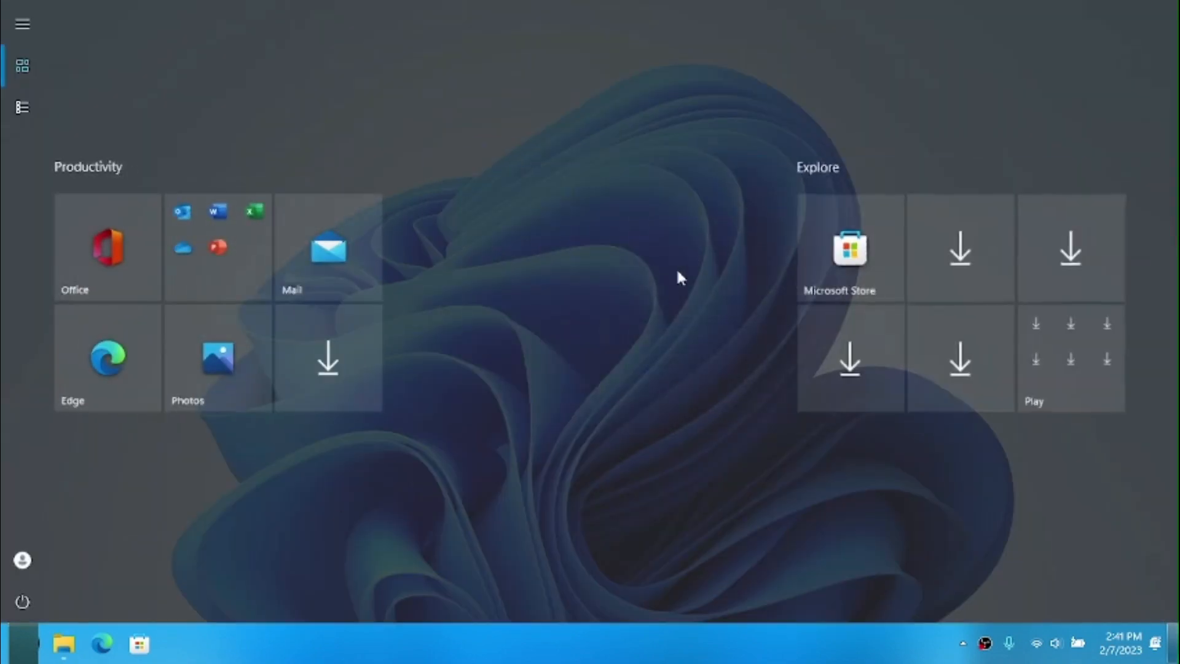
{"action": "left_click", "coordinate": [268, 640]}
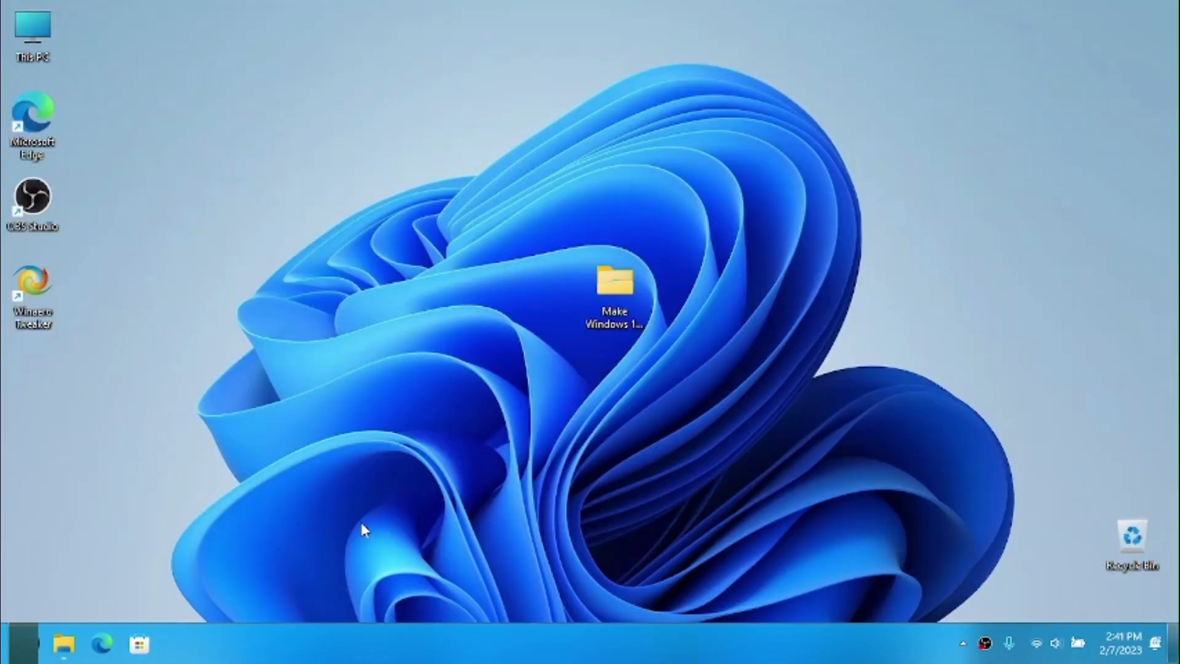
Set Wallpaper.jpg from the Make Windows 11 look and feel like Windows 8 Consumer Preview folder as the desktop background
{"action": "left_click", "coordinate": [62, 642]}
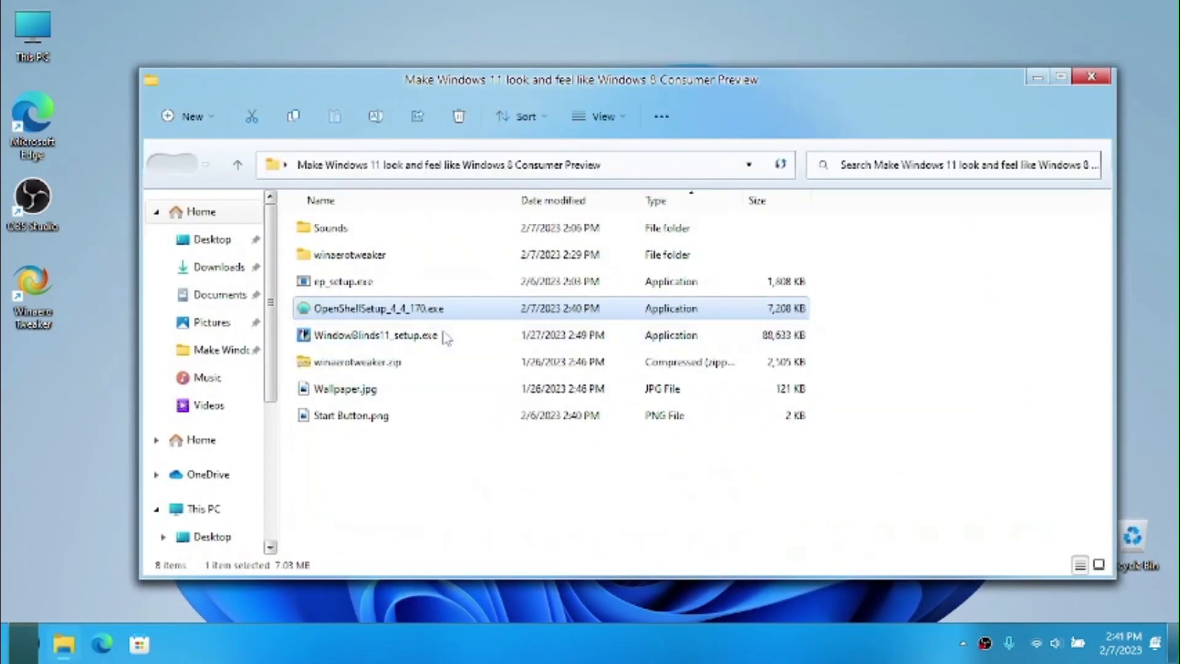
{"action": "right_click", "coordinate": [385, 395]}
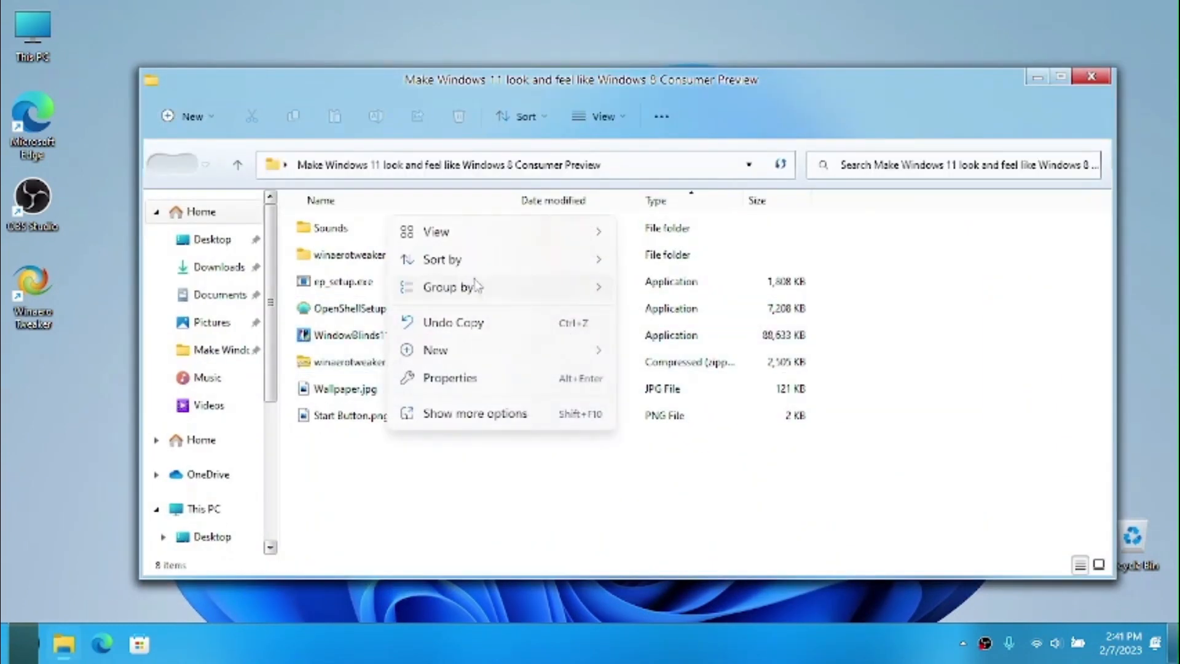
{"action": "left_click", "coordinate": [363, 389]}
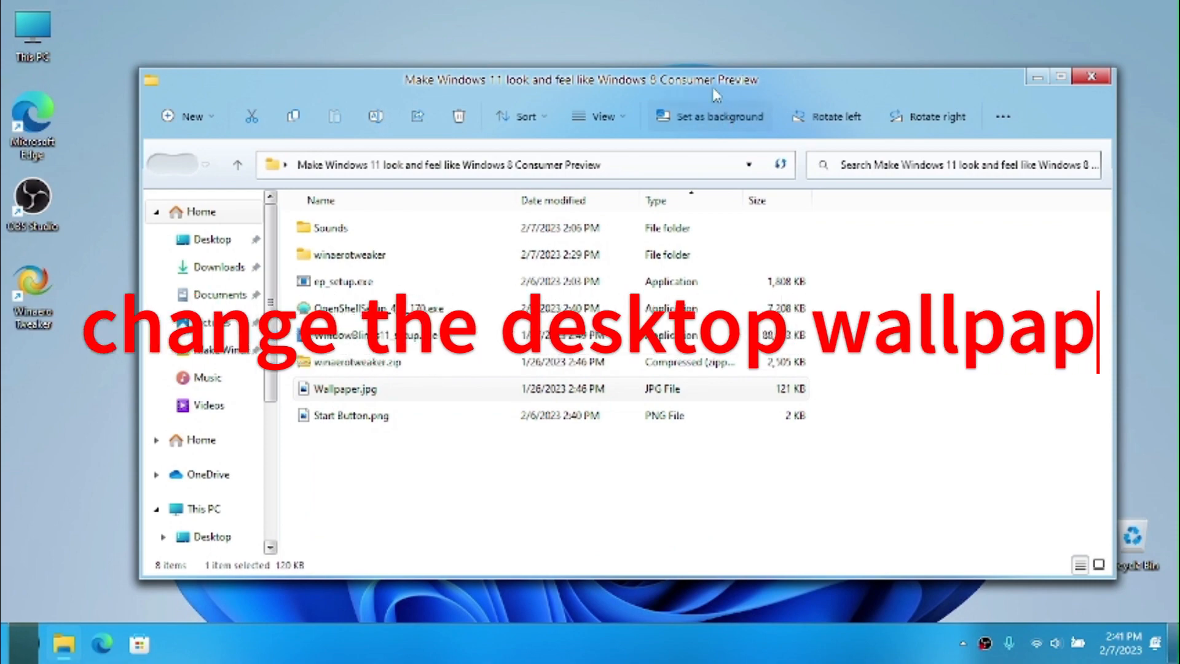
{"action": "left_click", "coordinate": [682, 117]}
{"action": "left_click_drag", "start_coordinate": [831, 360], "coordinate": [651, 90]}
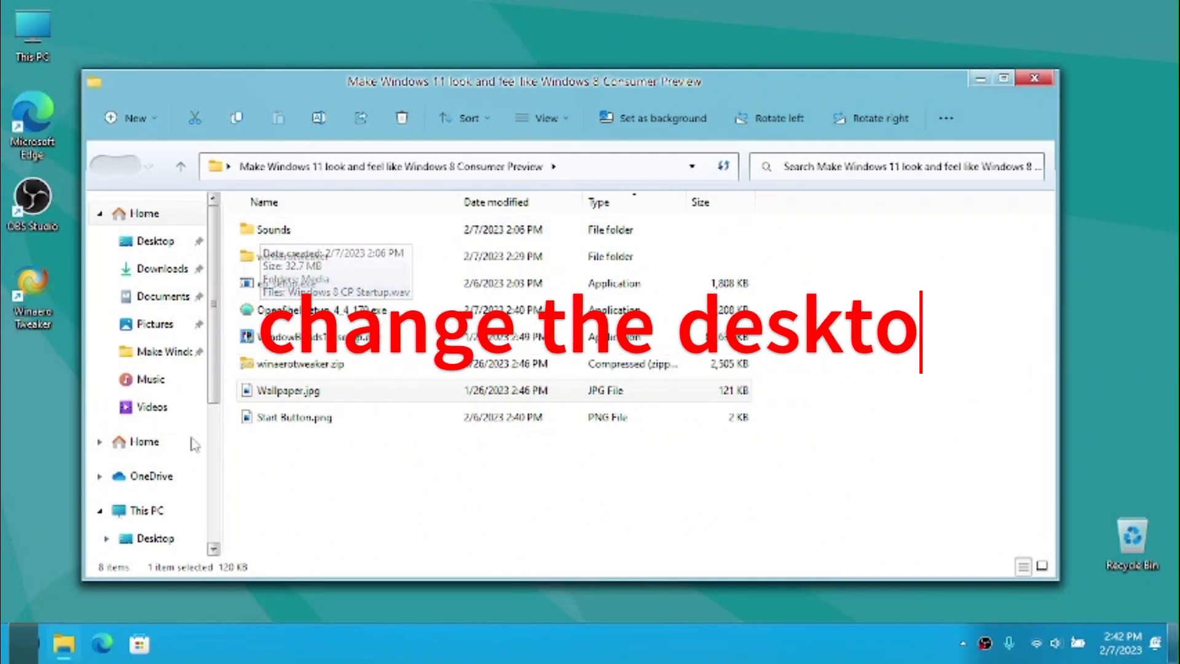
Copy the Media folder from the Sounds folder, widening the Name column to read the full file names
{"action": "left_click", "coordinate": [289, 233]}
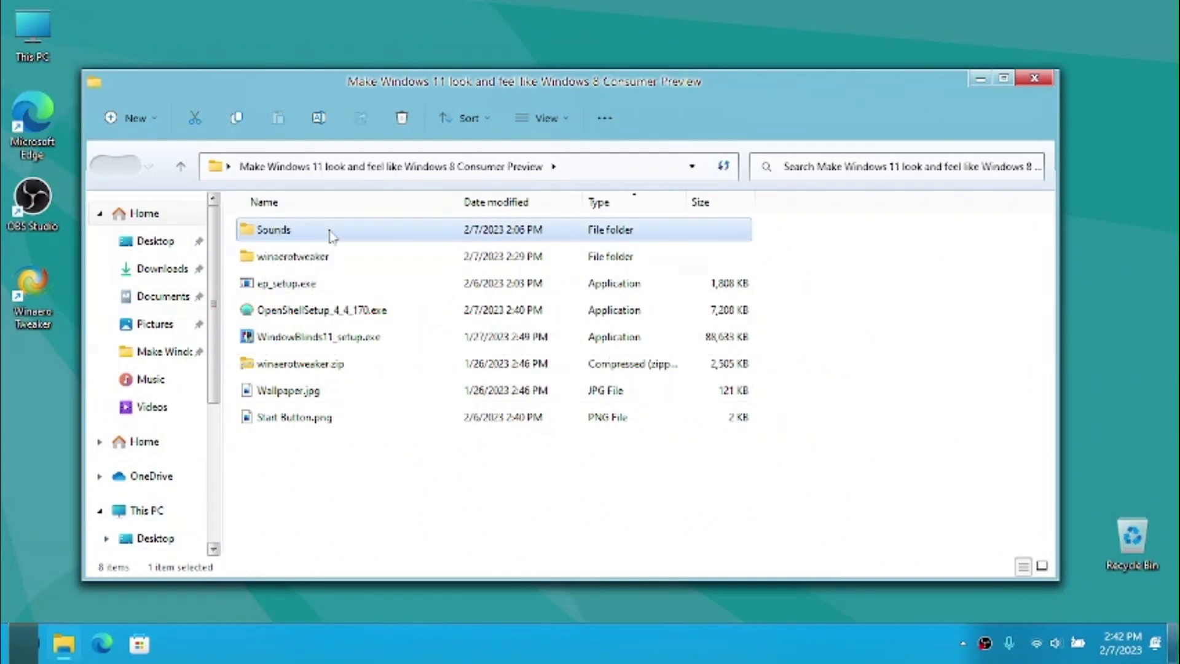
{"action": "double_click", "coordinate": [329, 231]}
{"action": "left_click", "coordinate": [289, 239]}
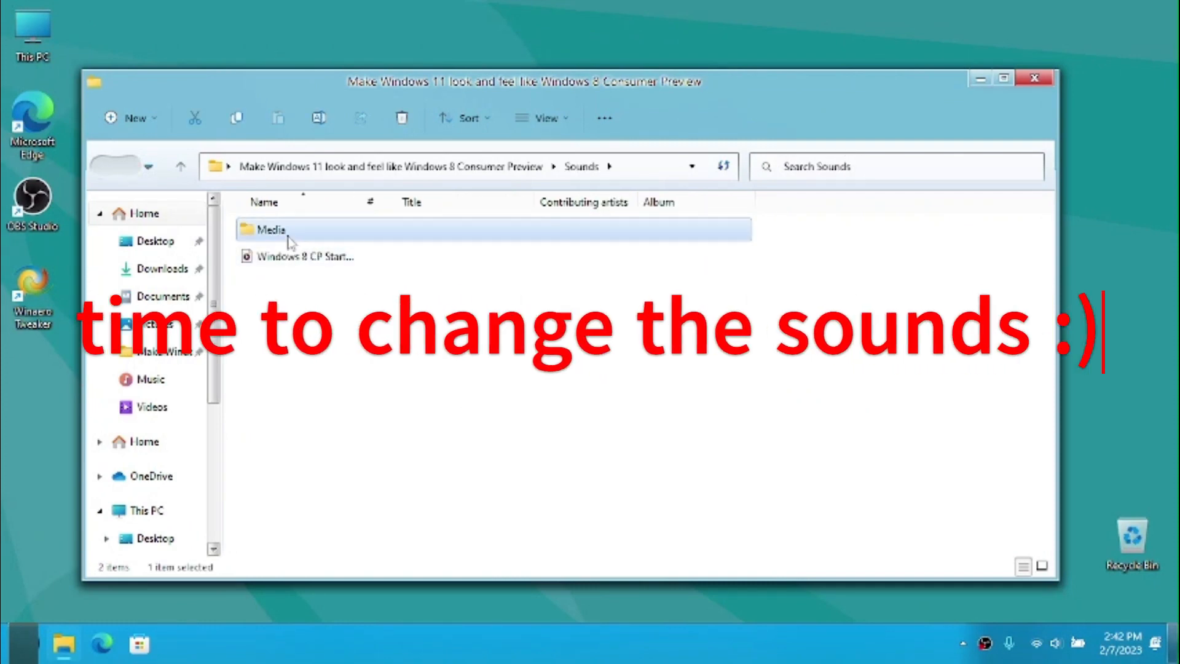
{"action": "left_click_drag", "start_coordinate": [362, 203], "coordinate": [448, 203]}
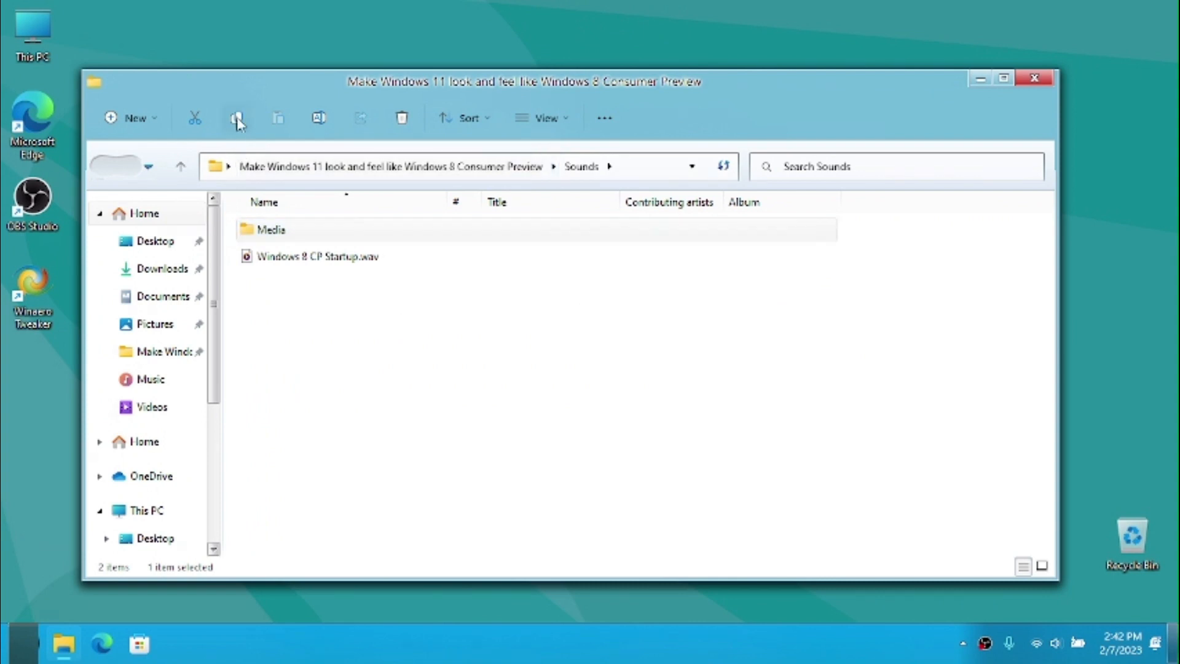
Rename the Media folder in C:\Windows as Media.old, granting administrator permission for the change
{"action": "scroll", "coordinate": [184, 476], "scroll_direction": "down", "scroll_amount": 5}
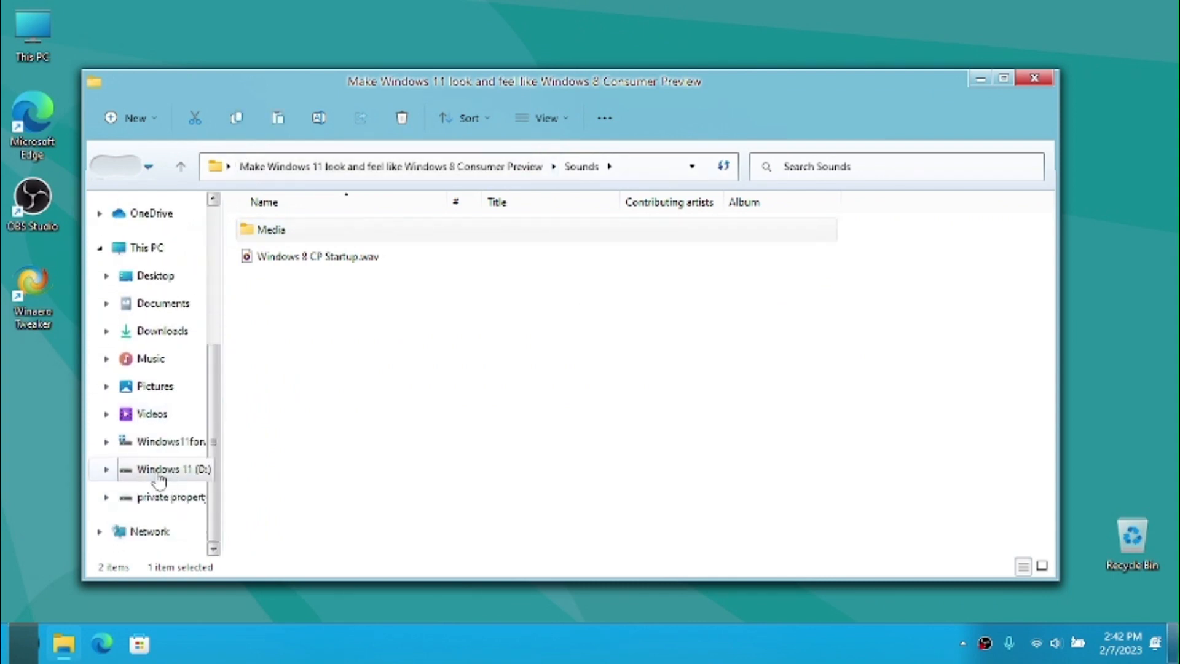
{"action": "left_click", "coordinate": [159, 470]}
{"action": "left_click", "coordinate": [159, 443]}
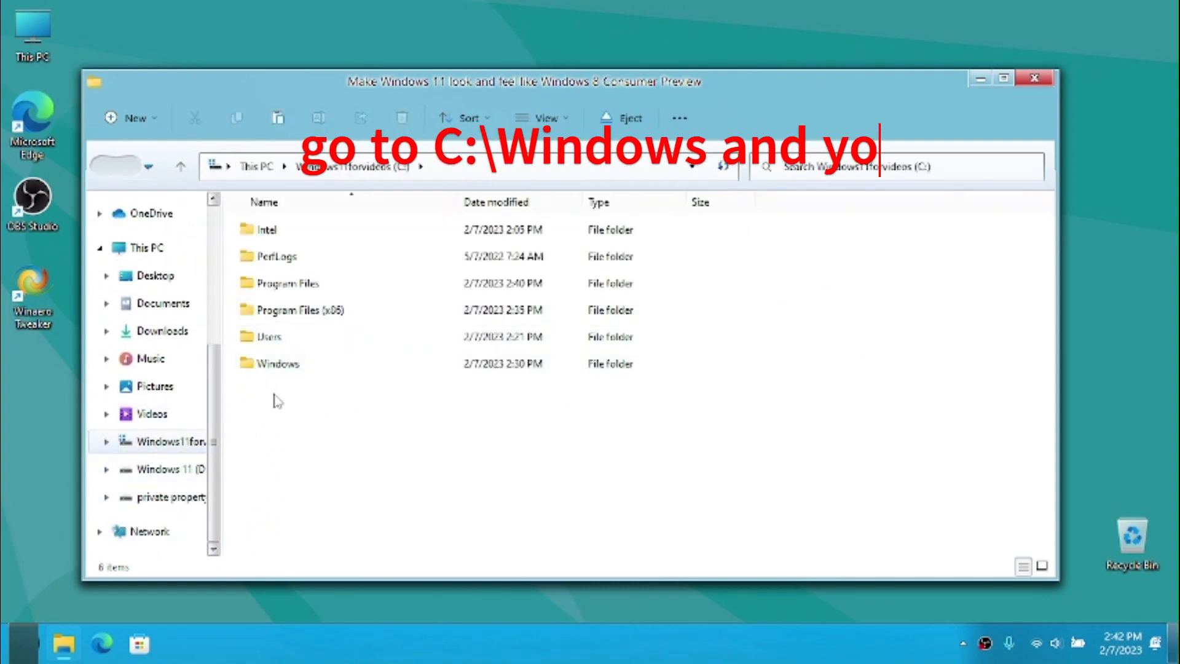
{"action": "double_click", "coordinate": [299, 363]}
{"action": "scroll", "coordinate": [456, 355], "scroll_direction": "down", "scroll_amount": 4}
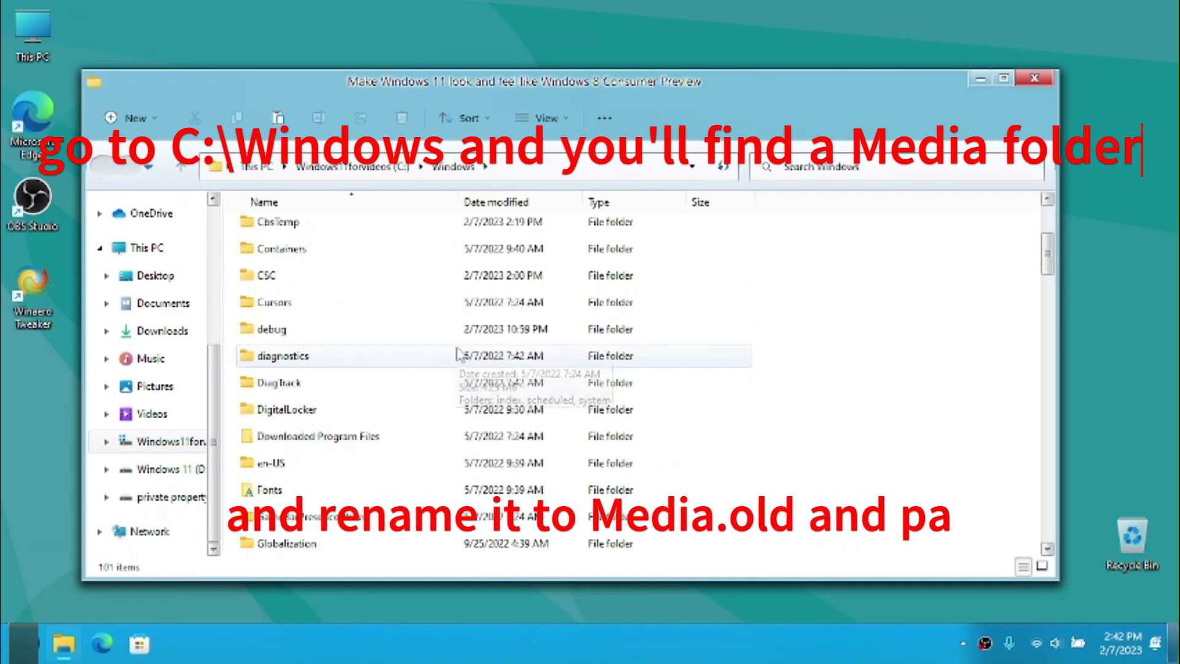
{"action": "scroll", "coordinate": [456, 355], "scroll_direction": "down", "scroll_amount": 5}
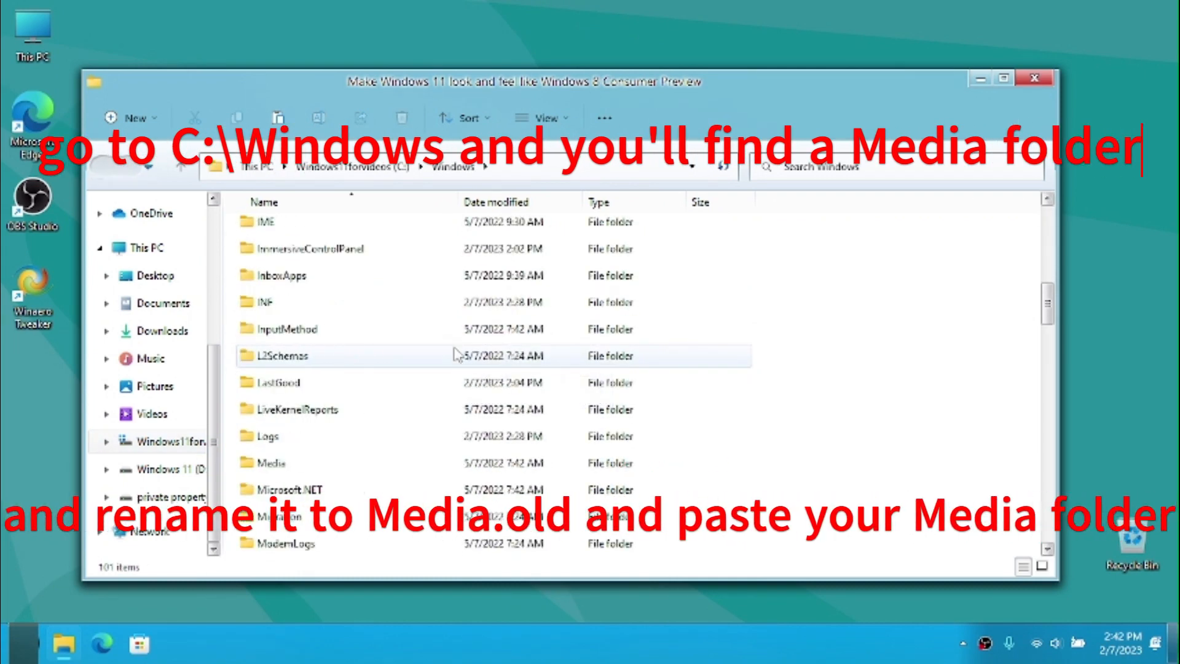
{"action": "left_click", "coordinate": [285, 386]}
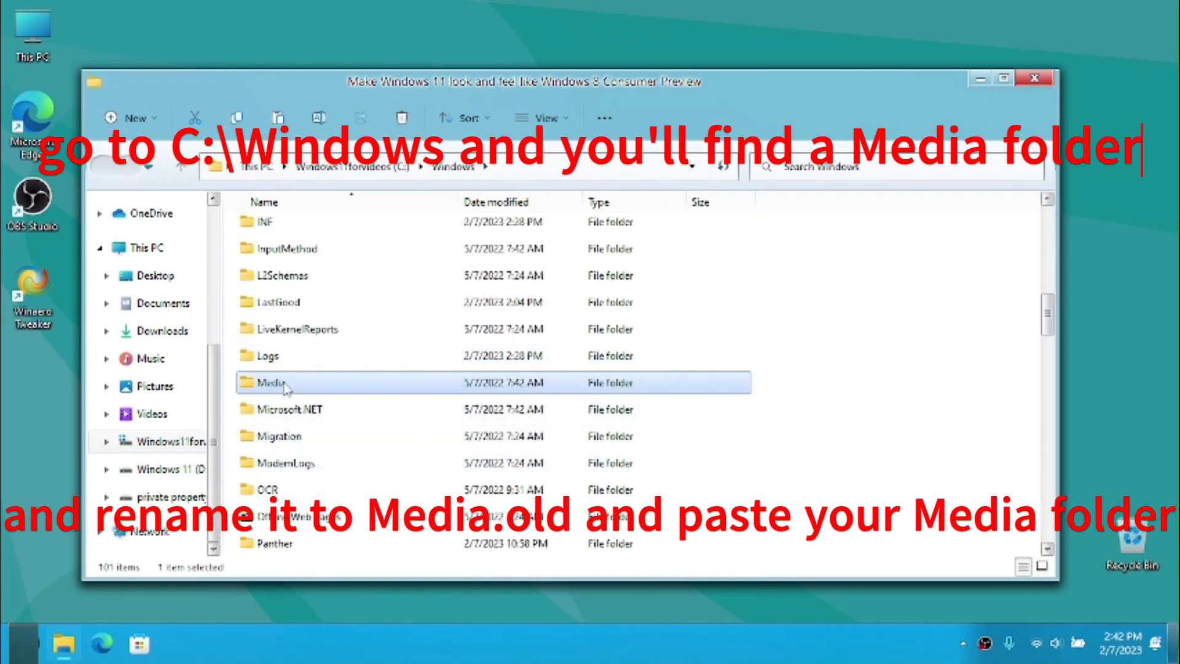
{"action": "left_click", "coordinate": [292, 387]}
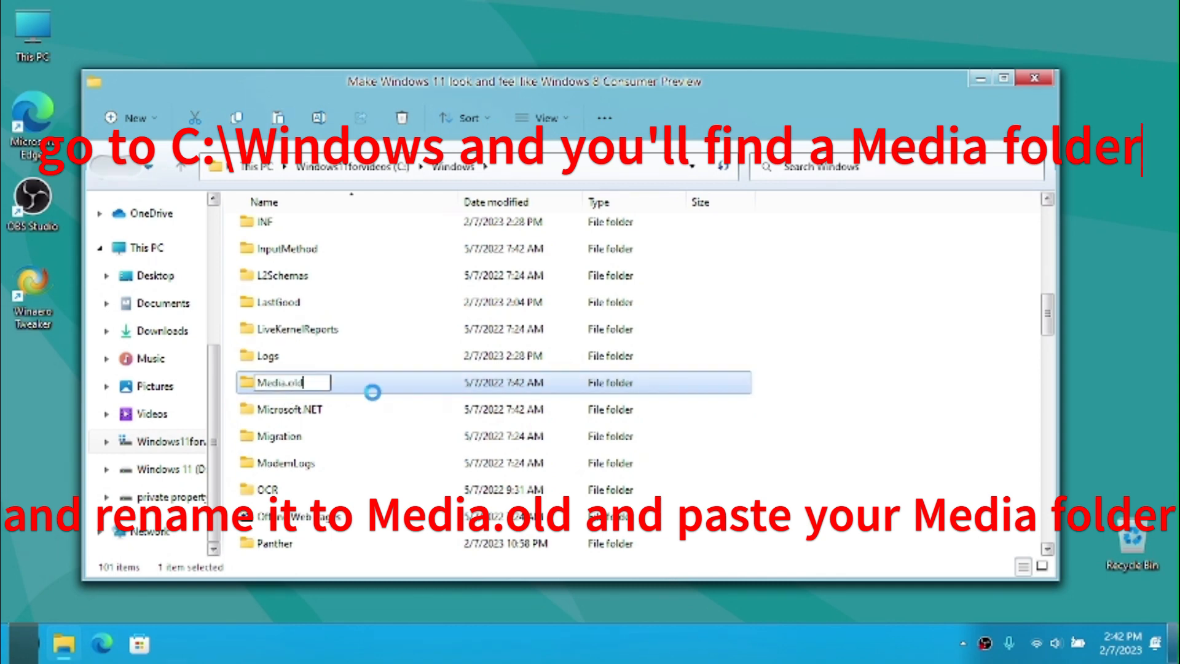
{"action": "key", "text": "Return"}
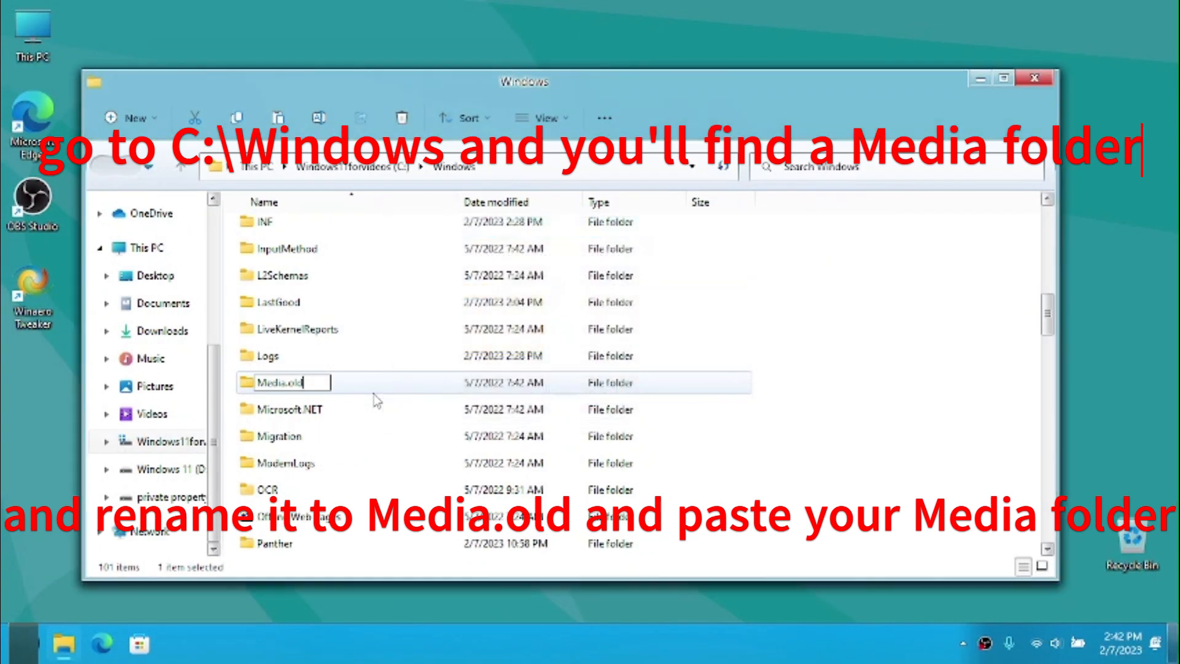
{"action": "left_click", "coordinate": [470, 518]}
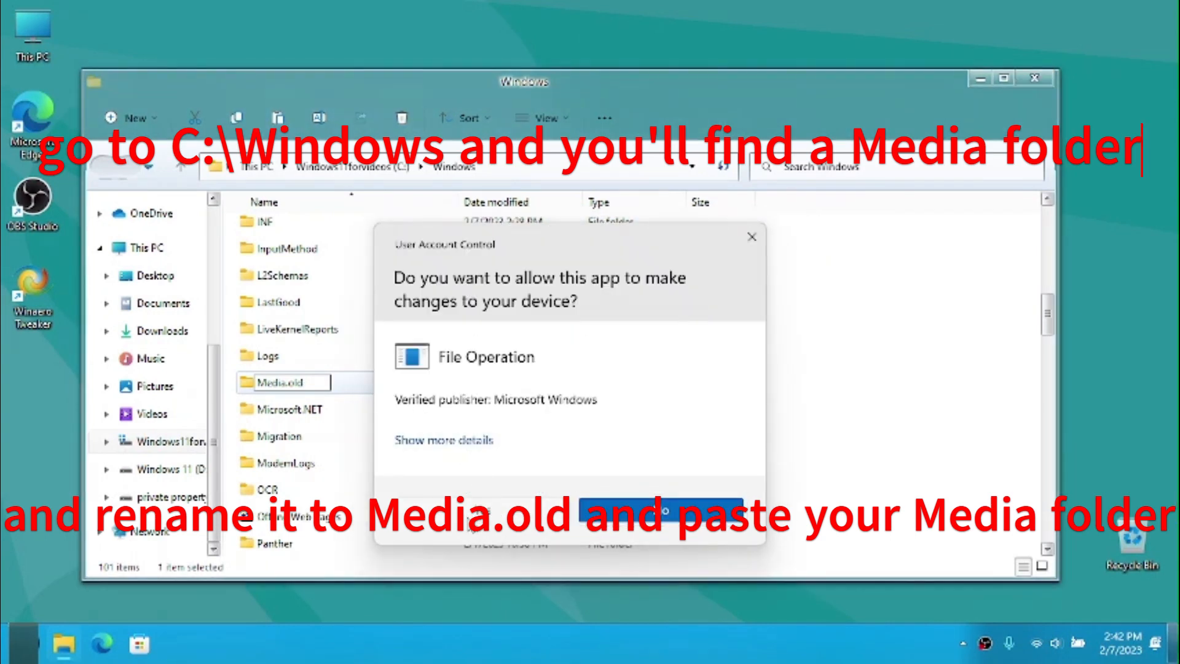
Paste the copied Media folder into C:\Windows with administrator permission and close the folder window
{"action": "left_click", "coordinate": [277, 117]}
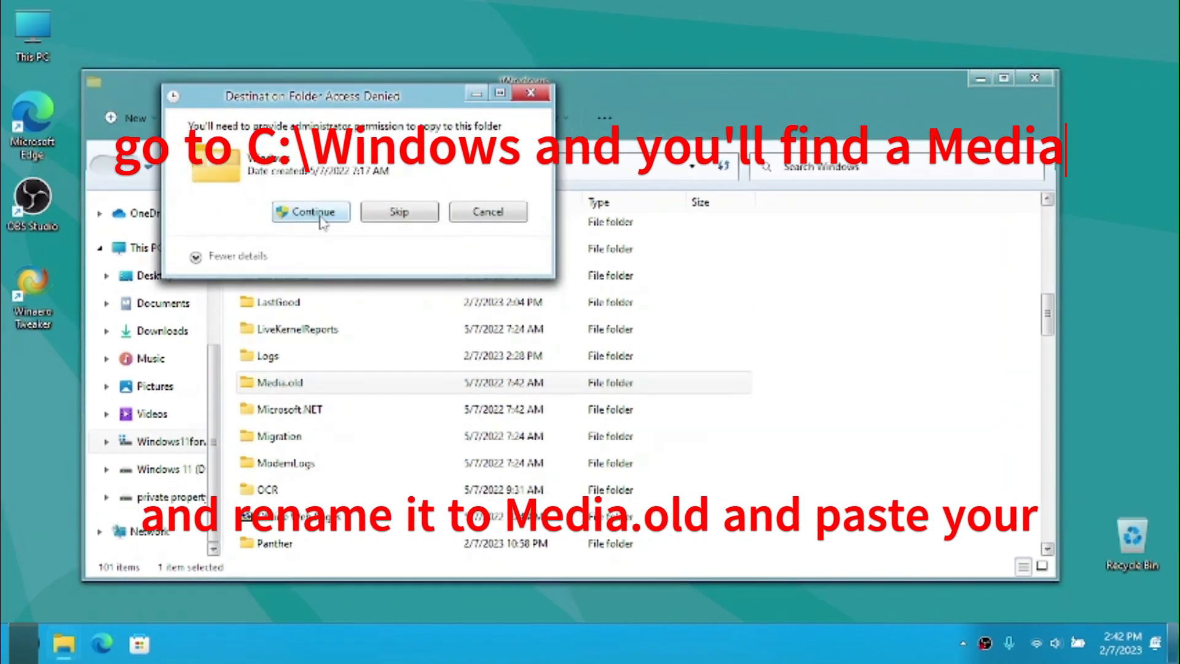
{"action": "left_click", "coordinate": [322, 215]}
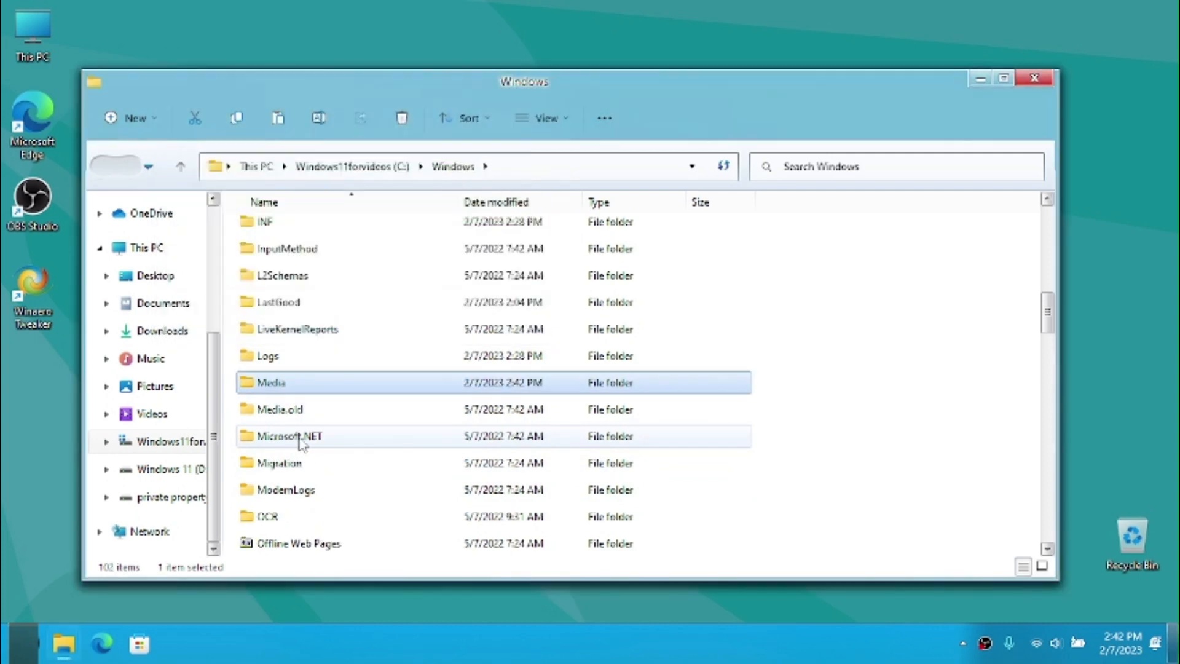
{"action": "left_click", "coordinate": [1038, 80]}
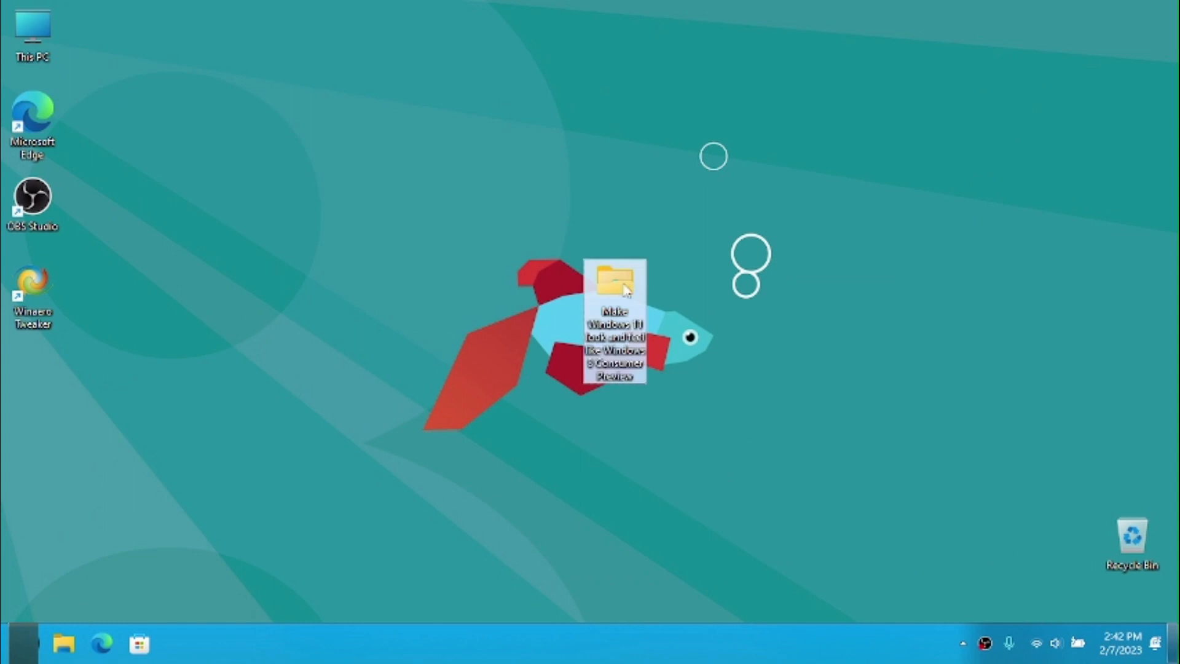
{"action": "double_click", "coordinate": [633, 286]}
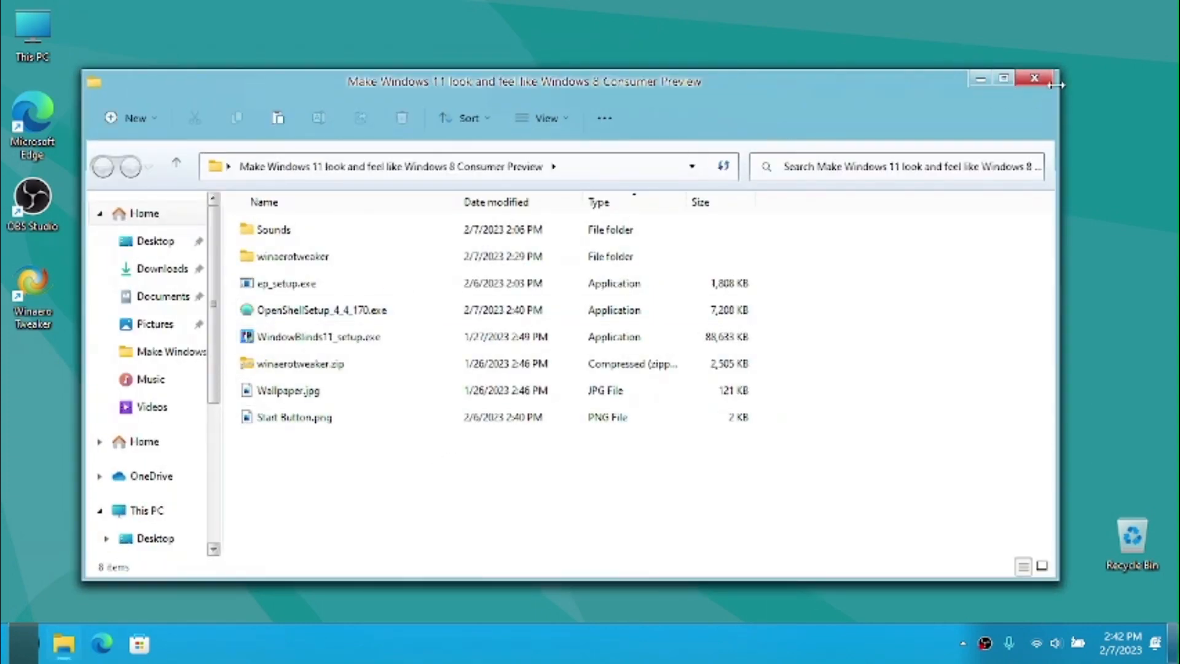
{"action": "mouse_move", "coordinate": [696, 68]}
{"action": "left_mouse_down"}
{"action": "mouse_move", "coordinate": [711, 158]}
{"action": "mouse_move", "coordinate": [708, 56]}
{"action": "left_mouse_up"}
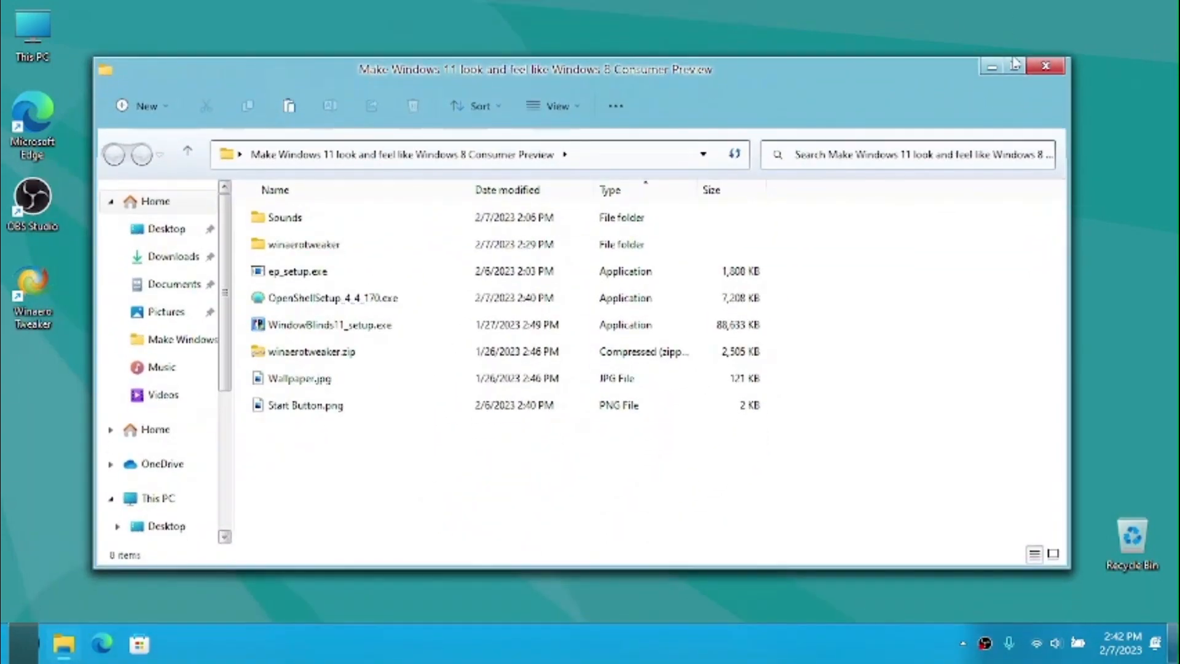
{"action": "left_click", "coordinate": [1044, 68]}
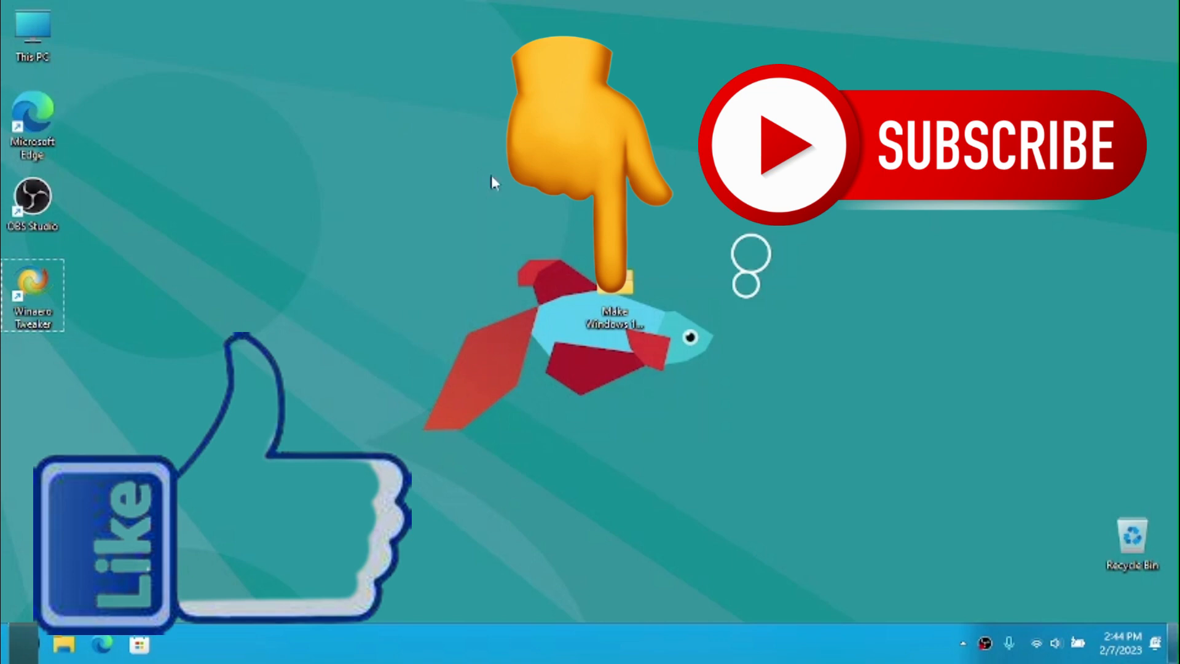
{"action": "right_click", "coordinate": [985, 657]}
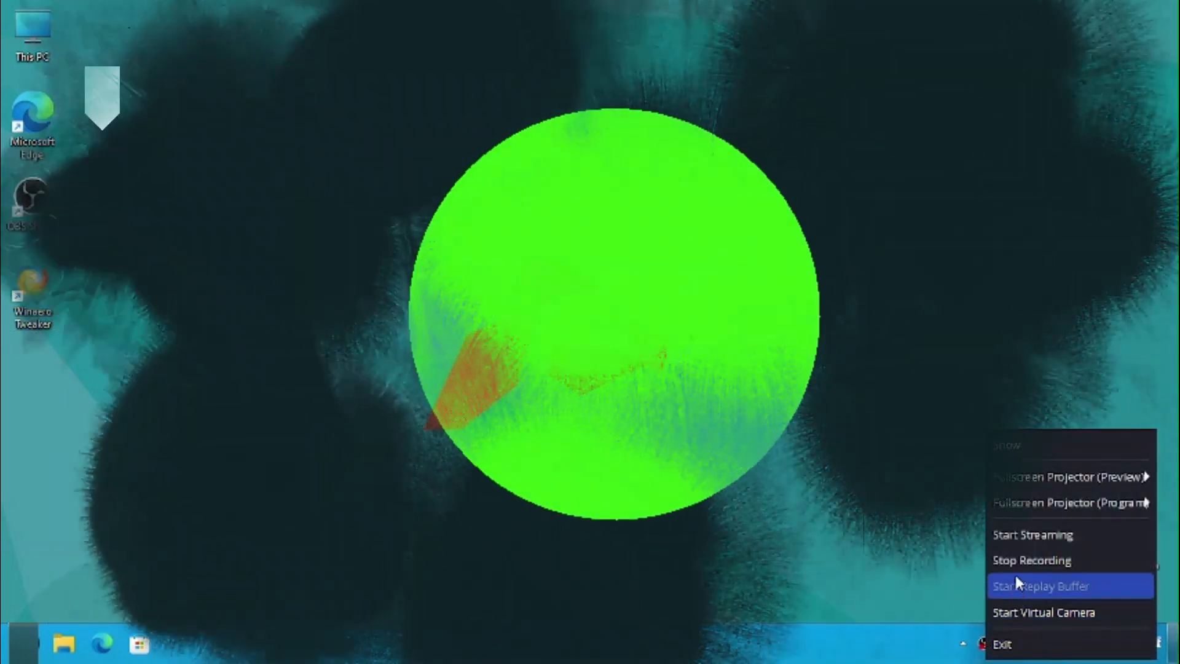